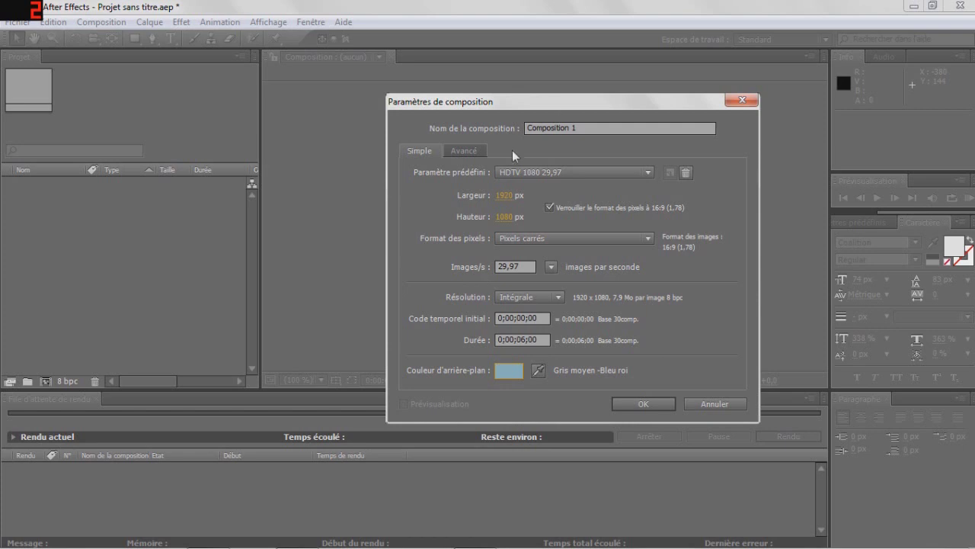
- Create the composition with the HDTV 1080 29,97 preset and a duration of 0;00;06;00
left_click(515, 173)
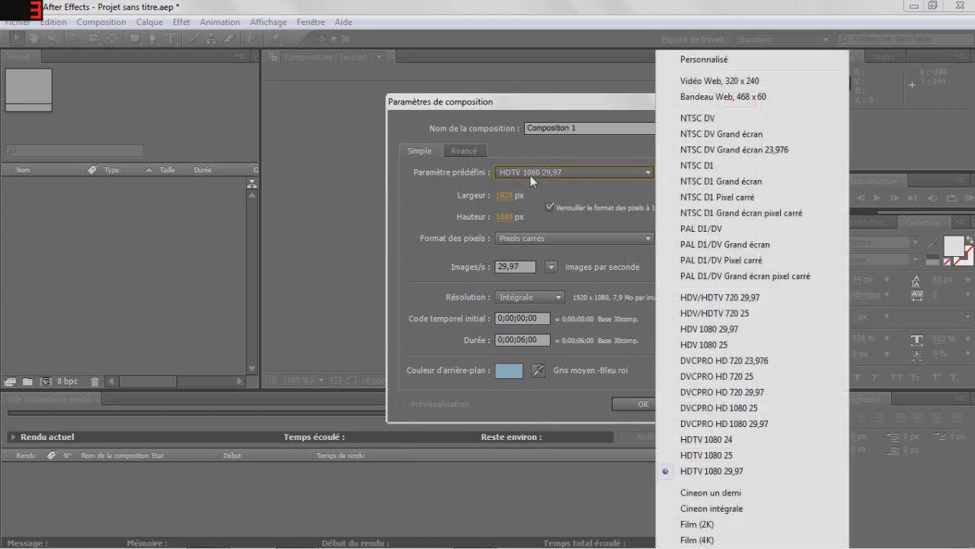
left_click(421, 194)
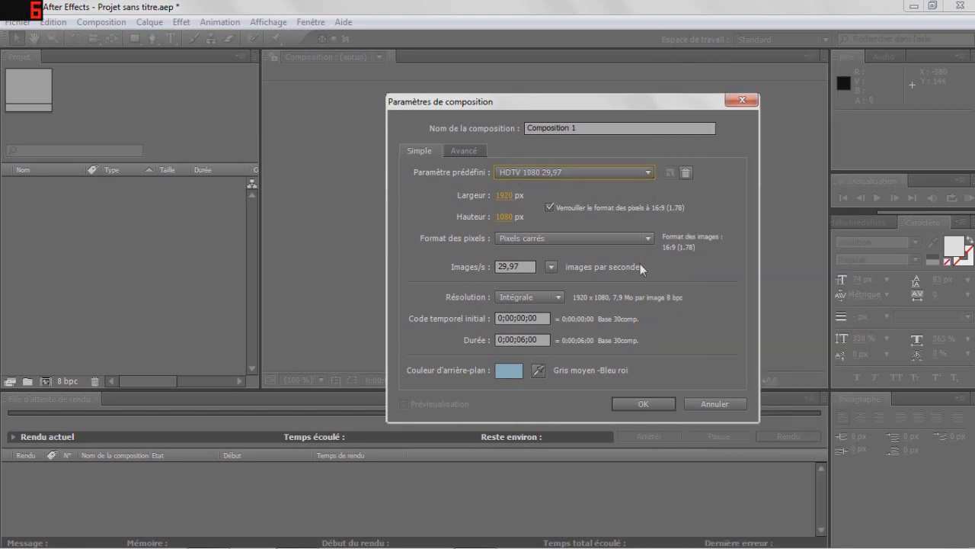
left_click(643, 404)
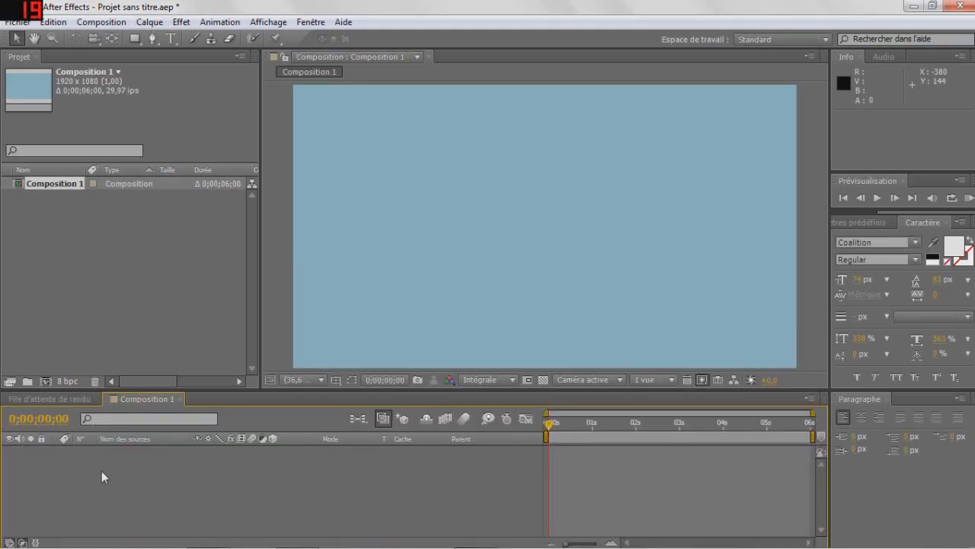
- Create a composition-sized solid layer in the grey-blue colour 75989E
left_click(149, 22)
mouse_move(168, 40)
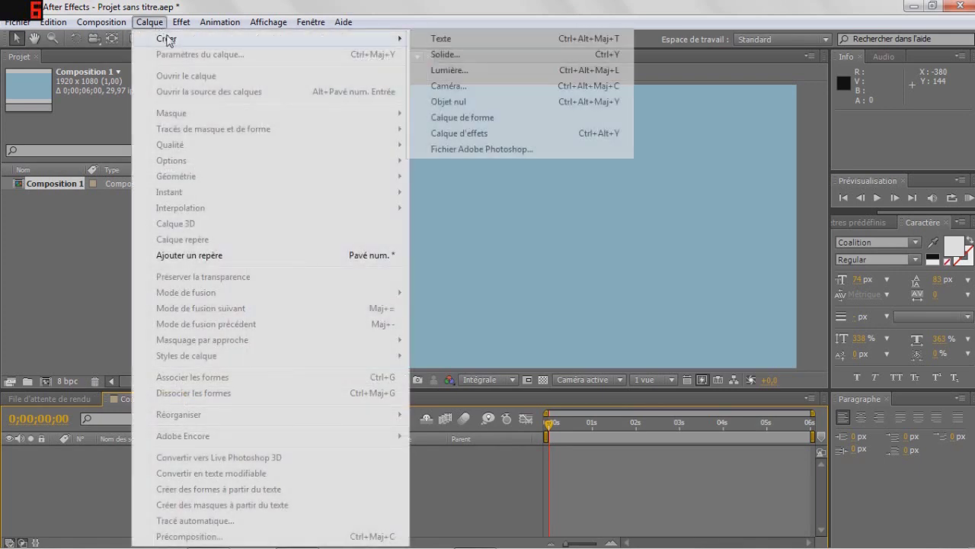
left_click(480, 55)
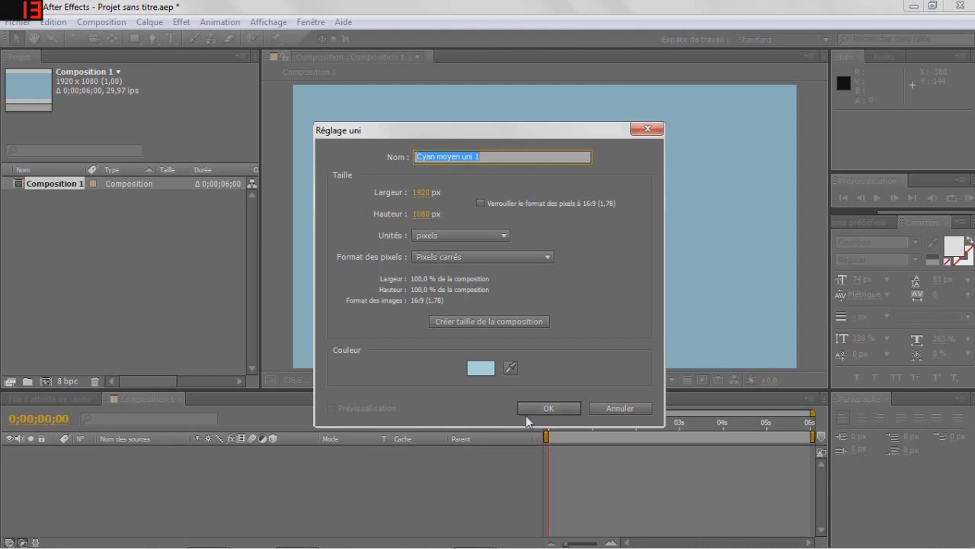
left_click(487, 366)
left_click_drag(613, 219, 613, 243)
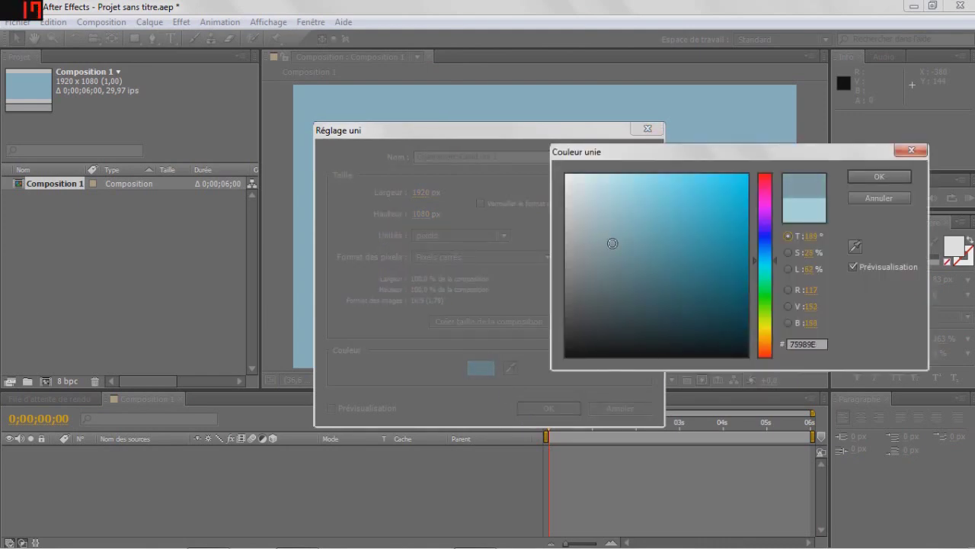
left_click(852, 176)
left_click(529, 409)
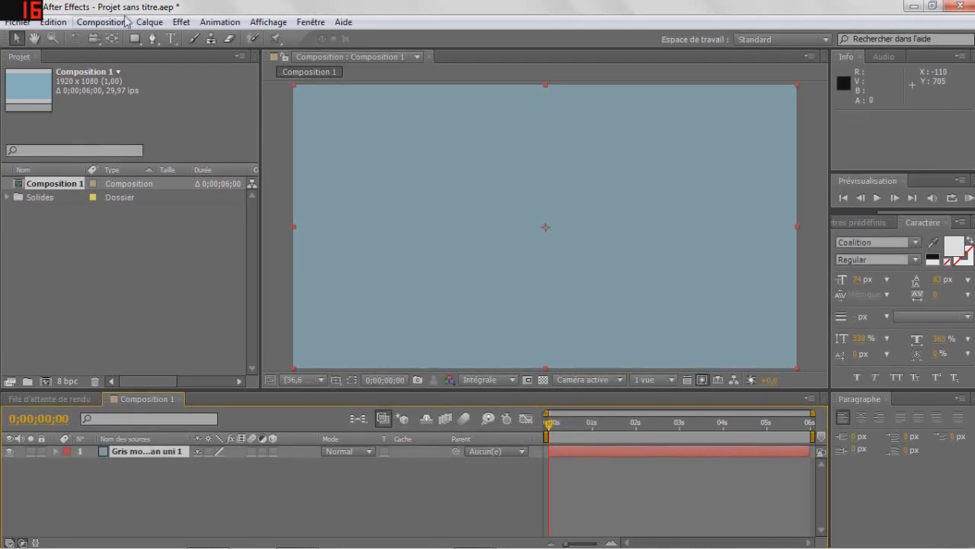
- Draw an elliptical mask spanning the whole solid and set its mode to subtract
left_click(136, 38)
left_click(136, 39)
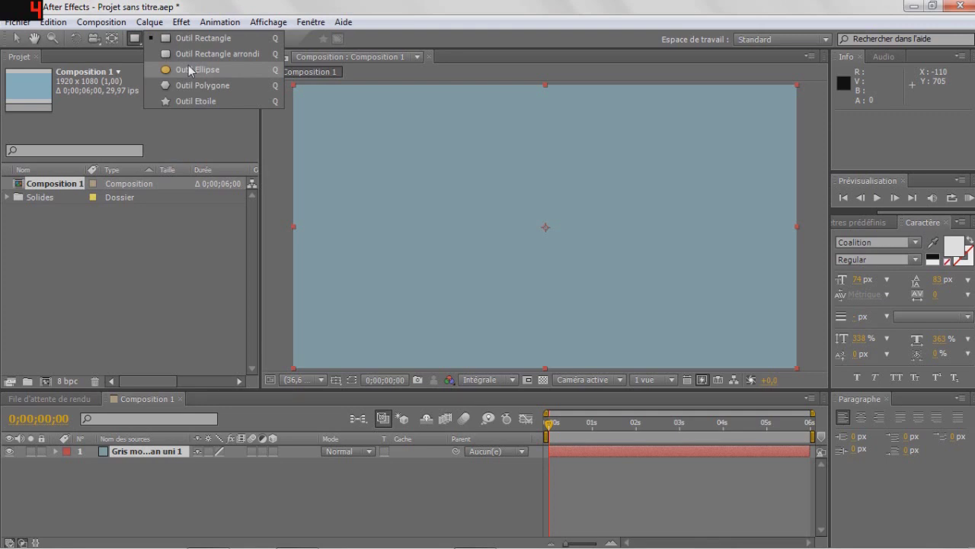
left_click(189, 70)
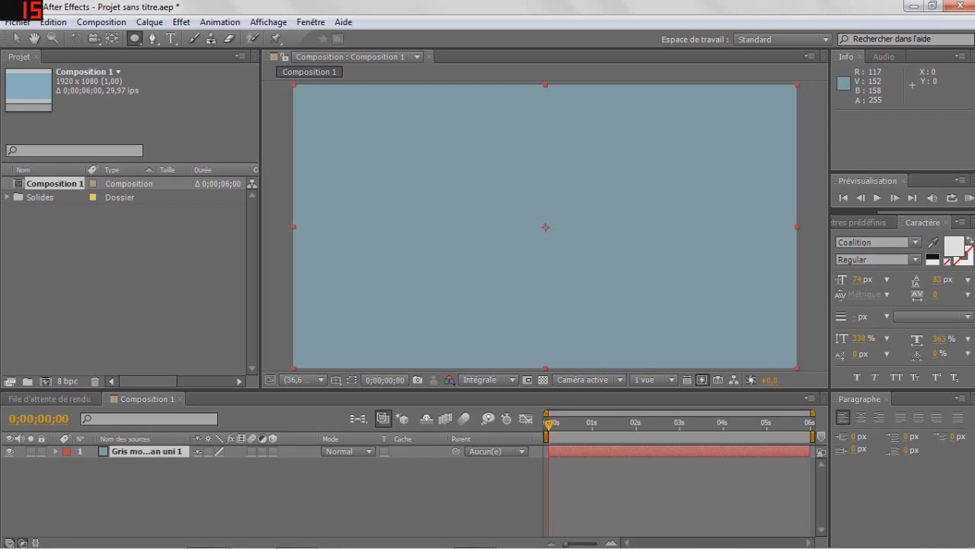
left_click_drag(293, 85, 796, 367)
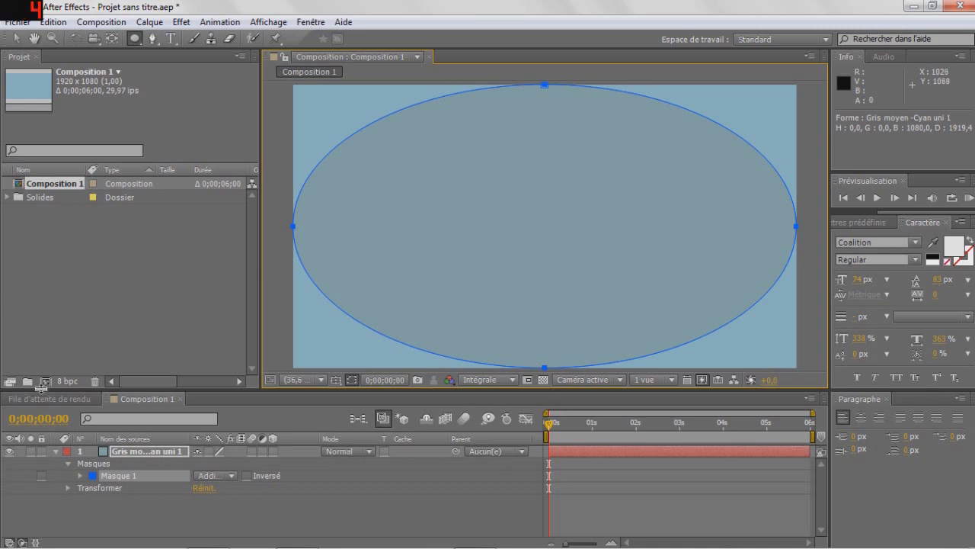
left_click(216, 476)
left_click(217, 398)
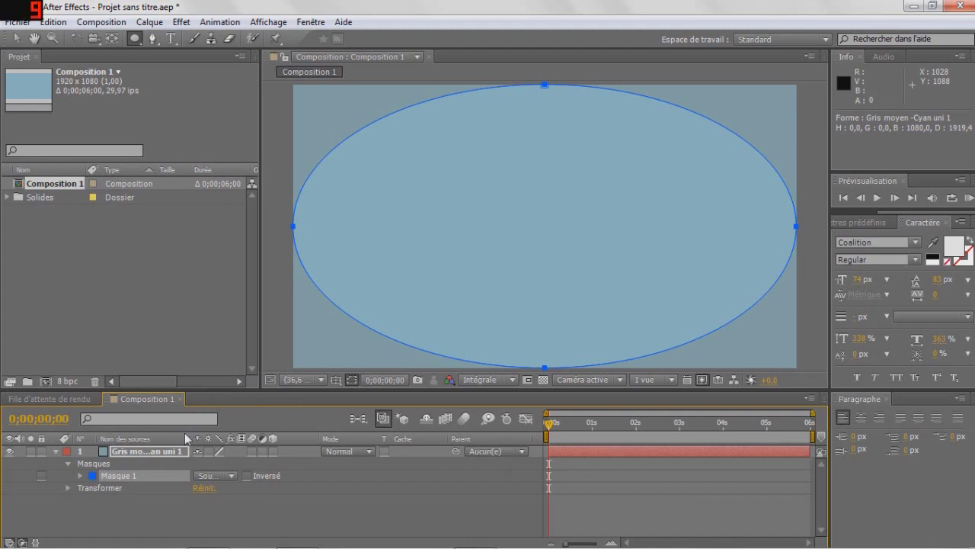
- Feather the subtracting ellipse mask to about 102 pixels and hide the mask outlines in the viewer
key("m")
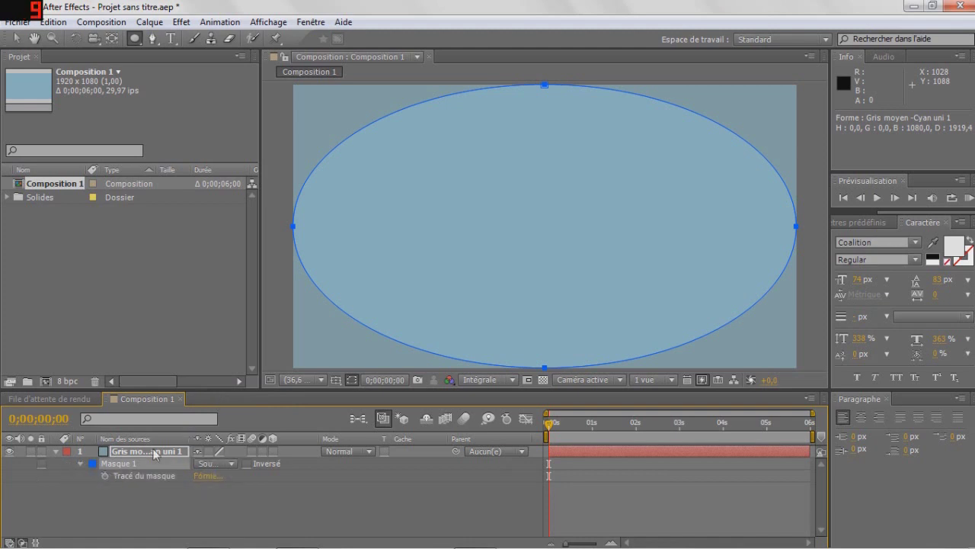
key("m")
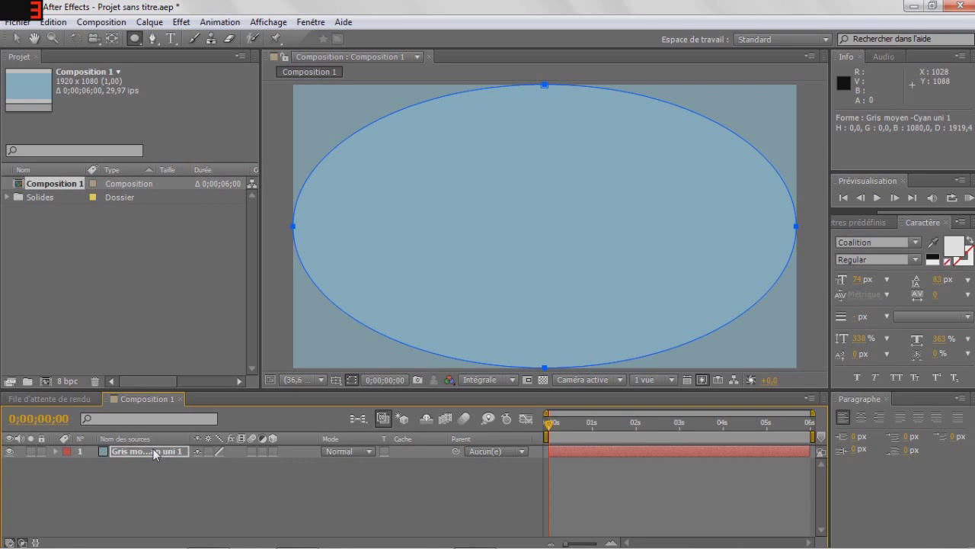
key("m")
key("m")
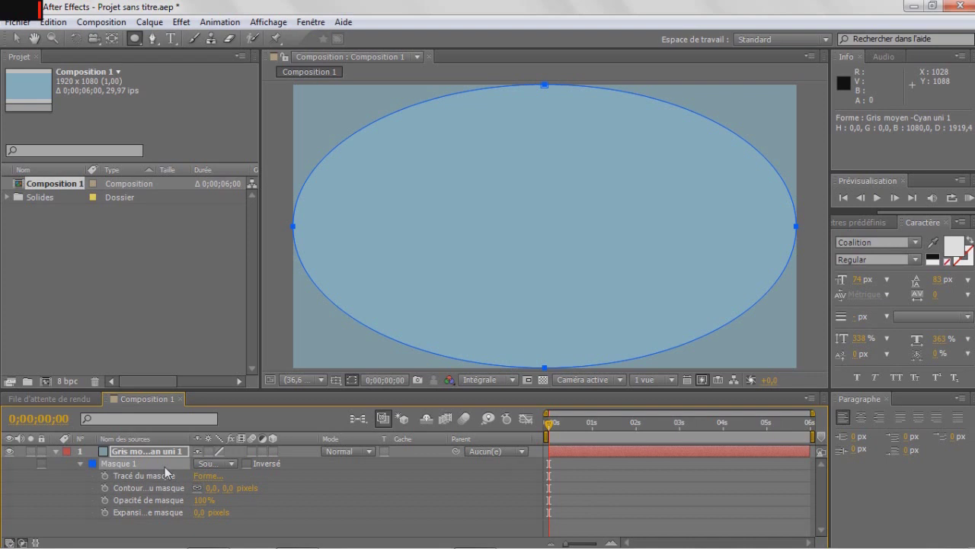
left_click_drag(212, 488, 251, 488)
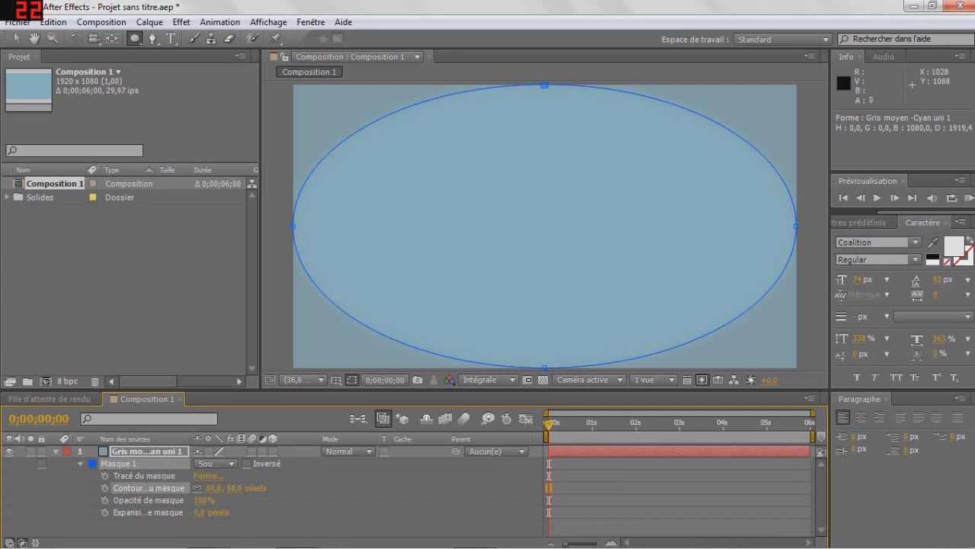
left_click(354, 380)
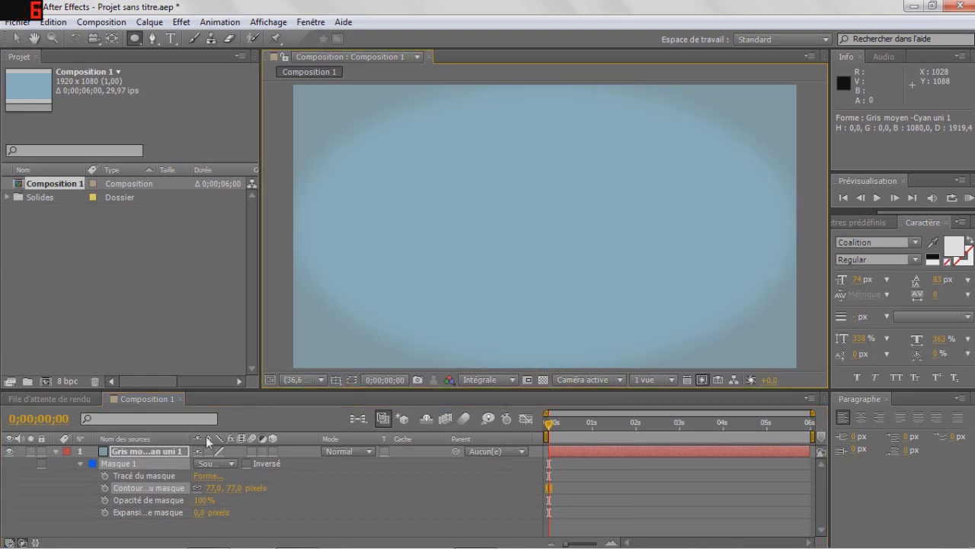
left_click_drag(214, 488, 220, 487)
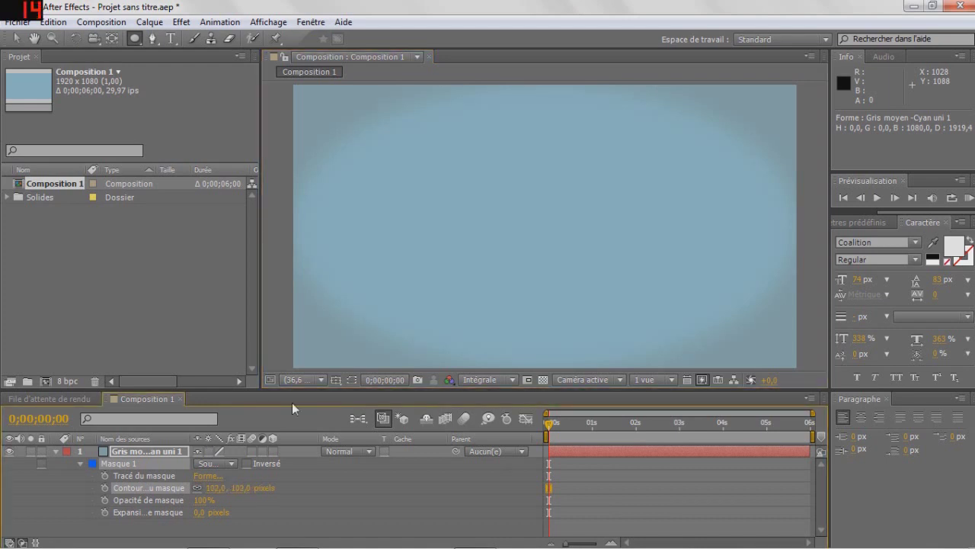
- Collapse the solid layer's properties and lock the layer
left_click(56, 451)
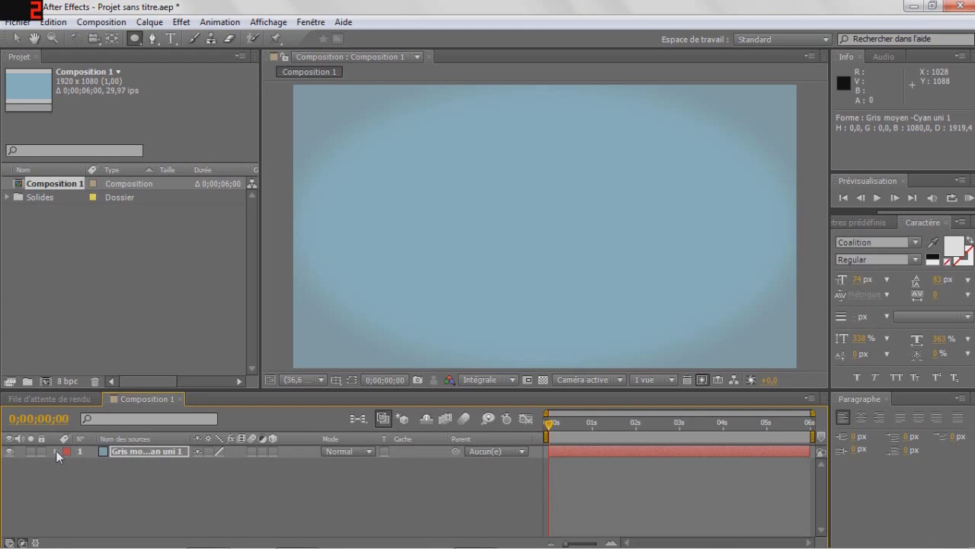
left_click(43, 451)
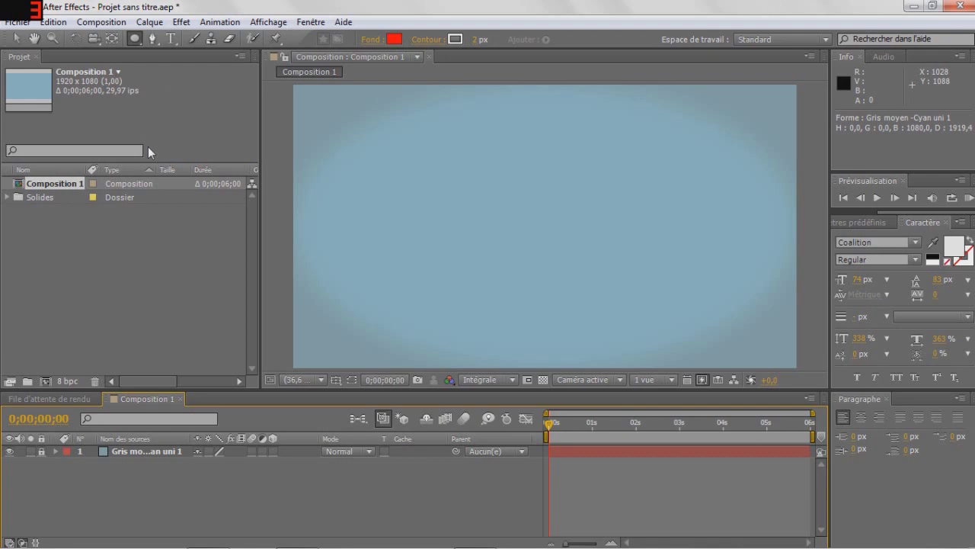
- Add the text "liox008 présente" in Arial at 13 px and place it above the centre of the frame
left_click(172, 38)
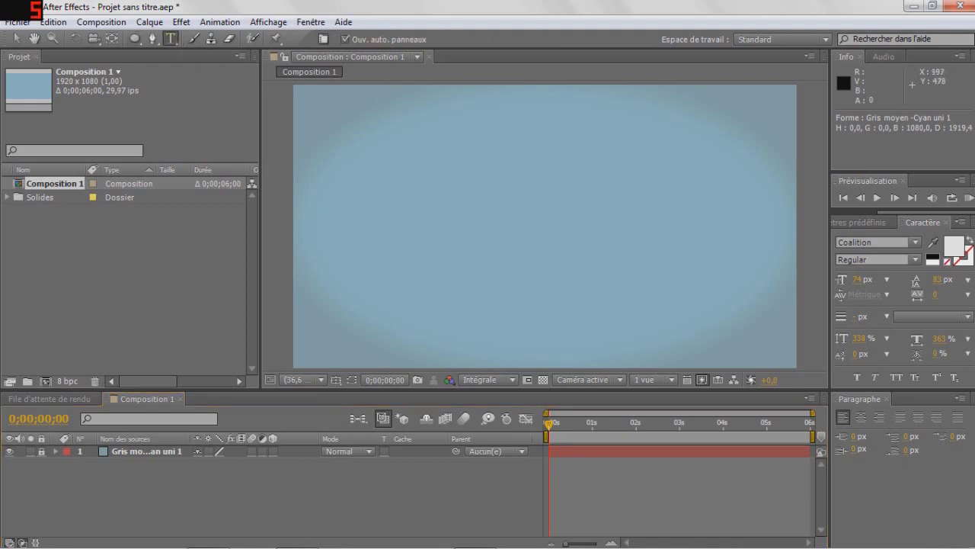
left_click(491, 206)
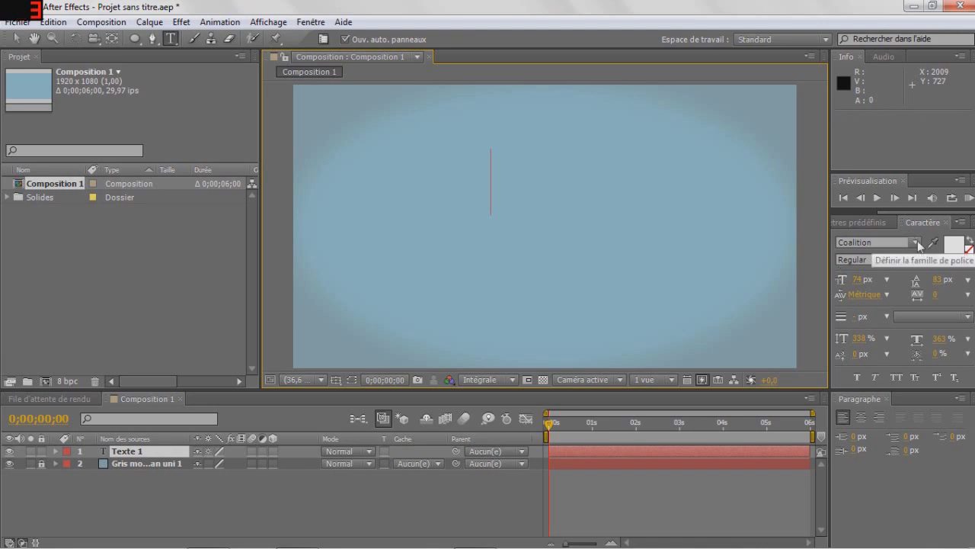
type("lio")
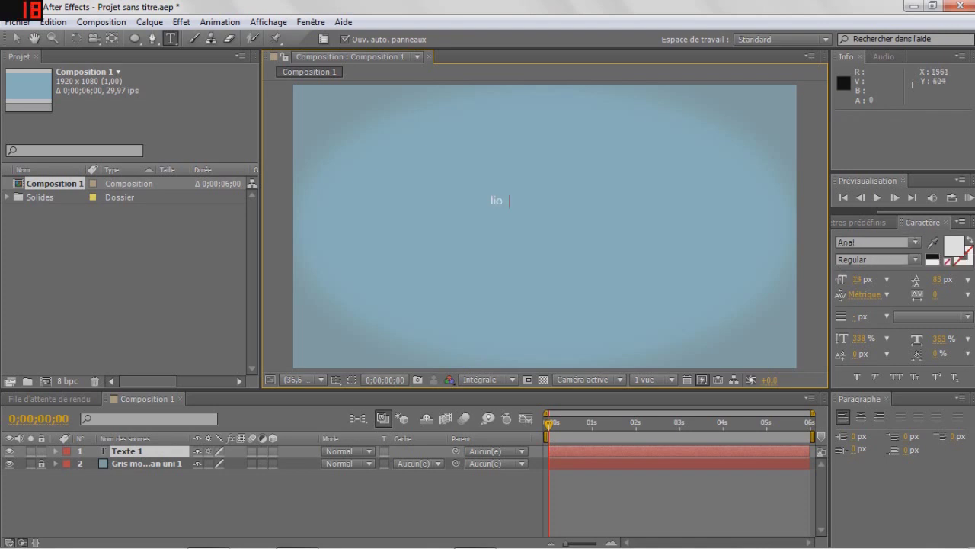
type("x008 présente")
left_click_drag(702, 243, 721, 240)
- Stretch the "liox008 présente" text to 786 % horizontal scale at 13 px and recentre it at about 598,8, 426,5
left_click(943, 339)
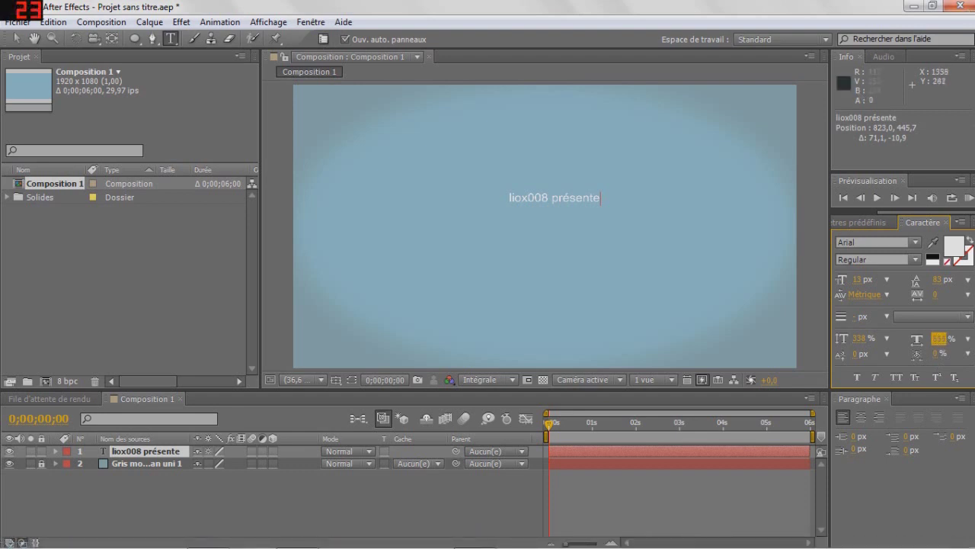
key("shift+Left")
key("shift+Left")
key("shift+Left")
key("shift+Left")
key("shift+Left")
key("shift+Left")
key("shift+Left")
key("shift+Left")
key("shift+Left")
key("shift+Left")
key("shift+Left")
key("shift+Left")
key("shift+Left")
key("shift+Left")
key("shift+Left")
key("shift+Left")
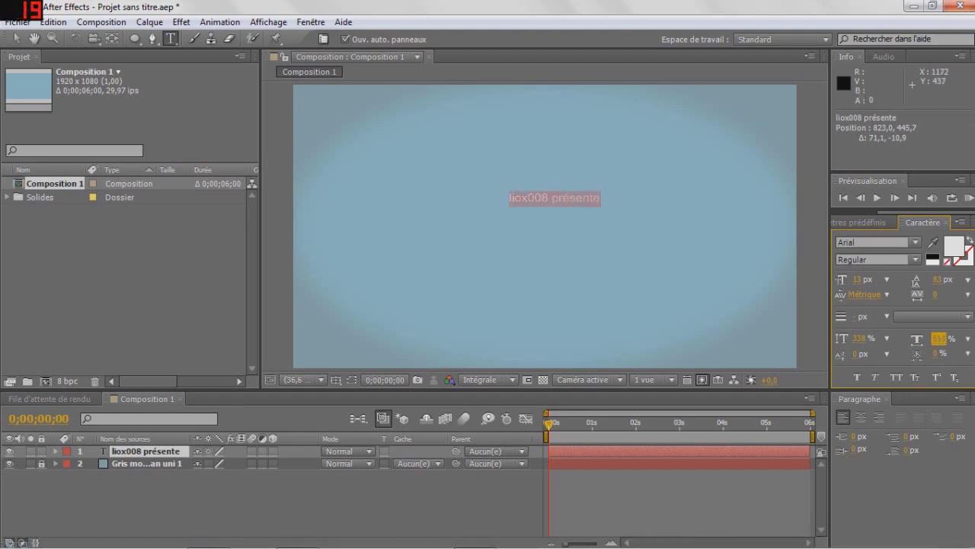
left_click_drag(937, 338, 967, 337)
left_click_drag(610, 246, 551, 242)
left_click_drag(854, 278, 859, 280)
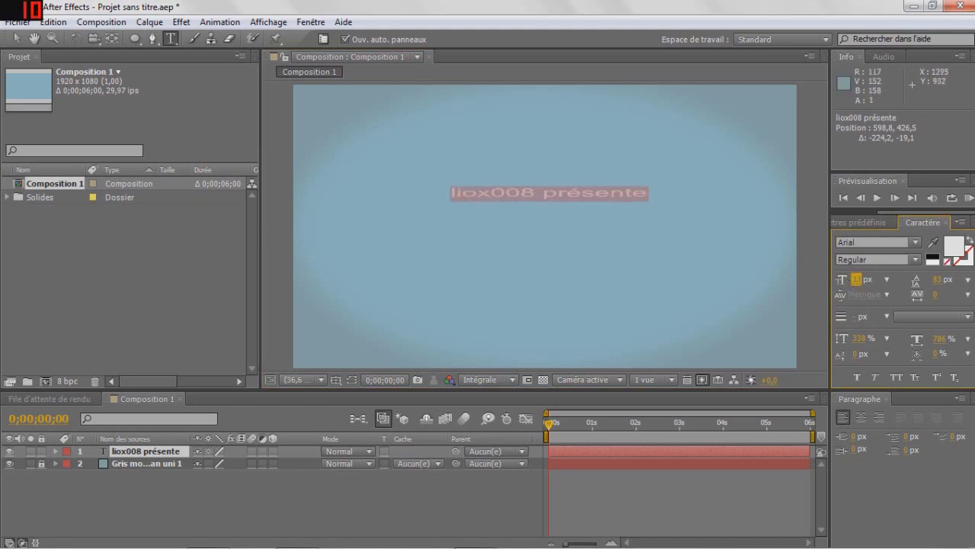
left_click(254, 499)
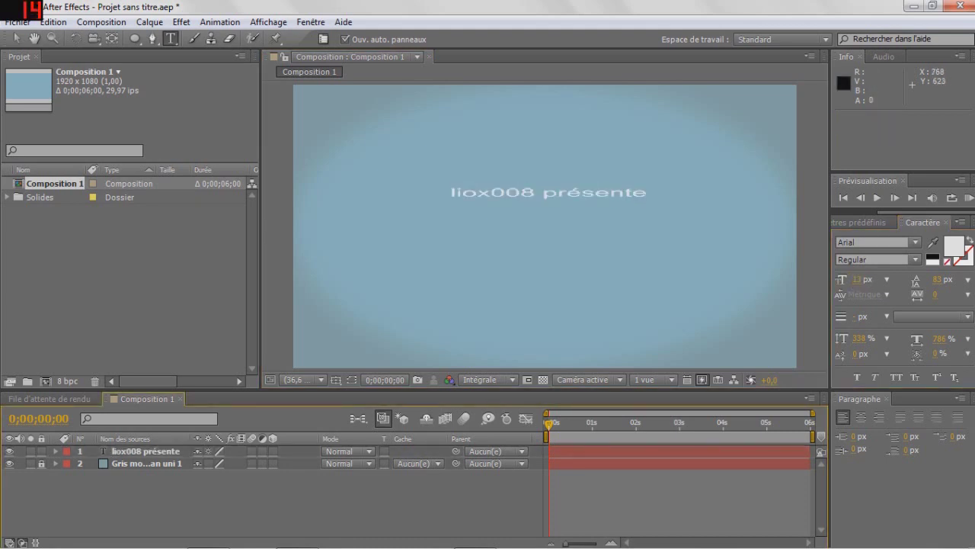
- Add a second text layer "un nouveau tuto" in Coalition at 47 px with 314 % horizontal scale, starting at the frame's left edge
left_click(495, 245)
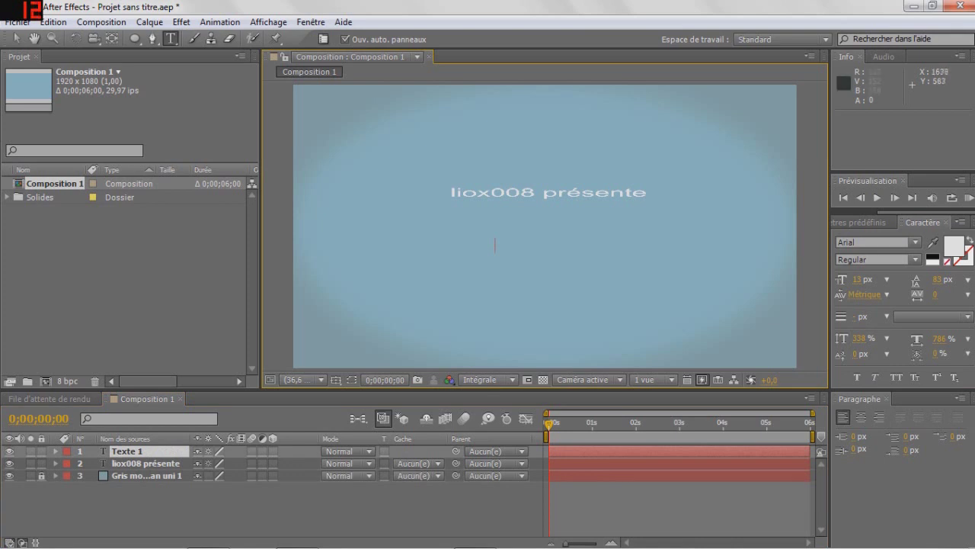
left_click_drag(854, 281, 886, 279)
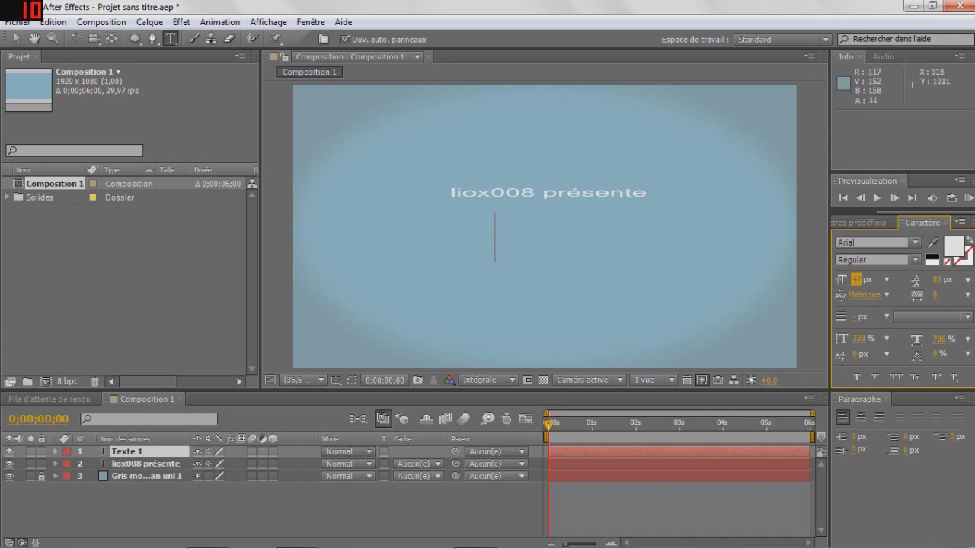
type("UN")
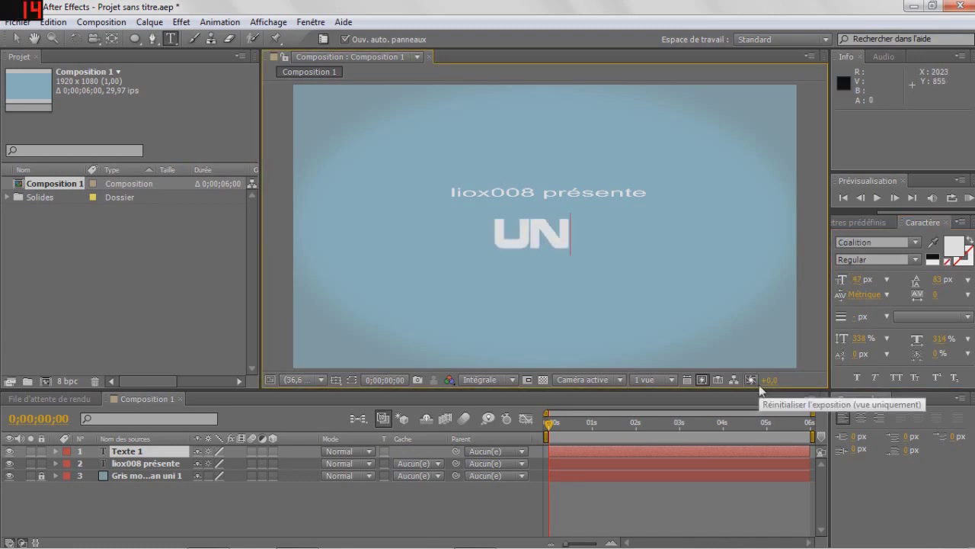
type(" NOUV")
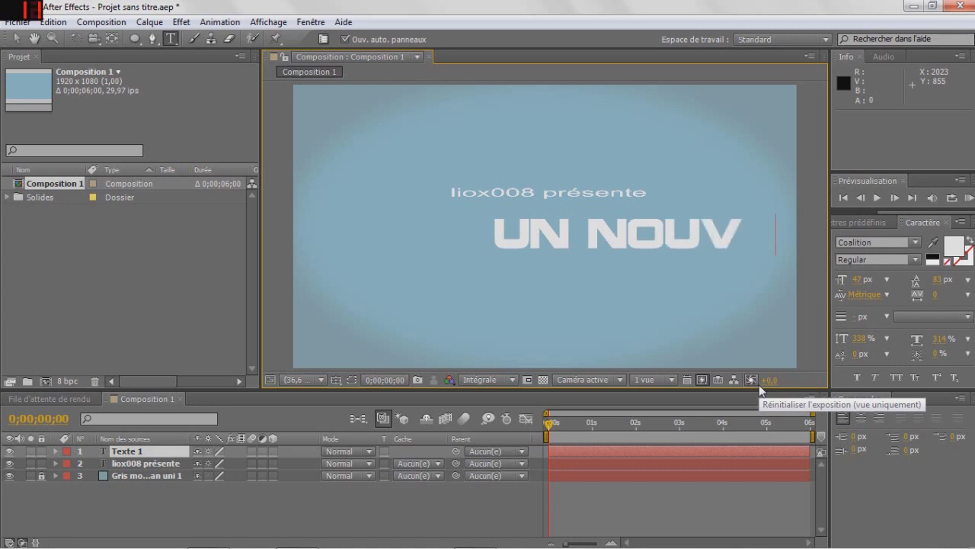
type("EA")
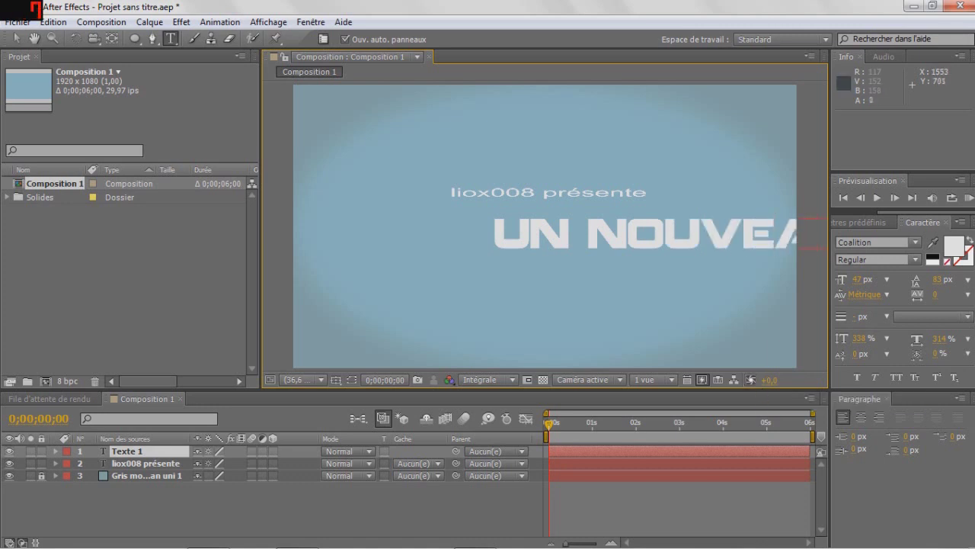
left_click_drag(689, 236, 536, 232)
- Reduce "un nouveau tuto" to 35 px and 192 % horizontal scale, and centre it under the first line at about 497,6, 549,6
left_click_drag(340, 224, 809, 235)
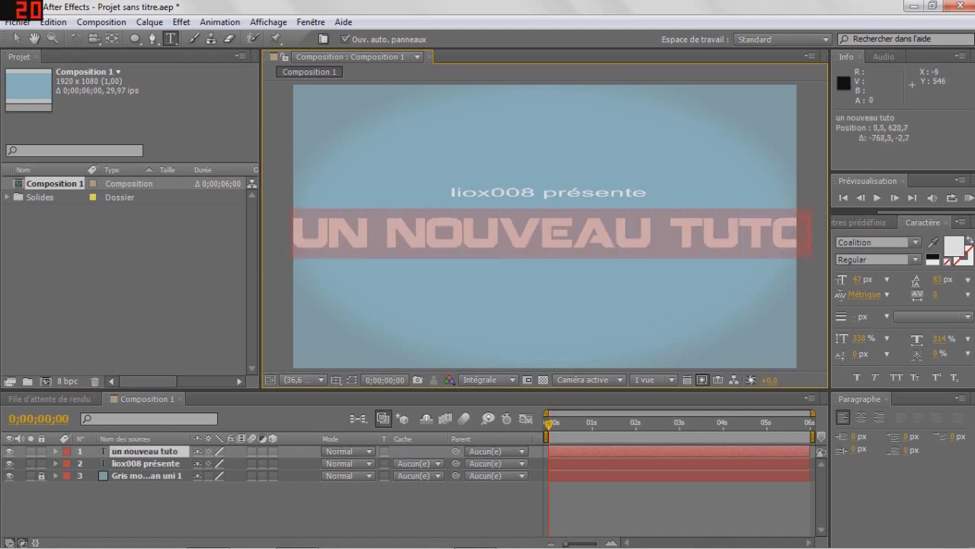
left_click_drag(951, 343, 858, 344)
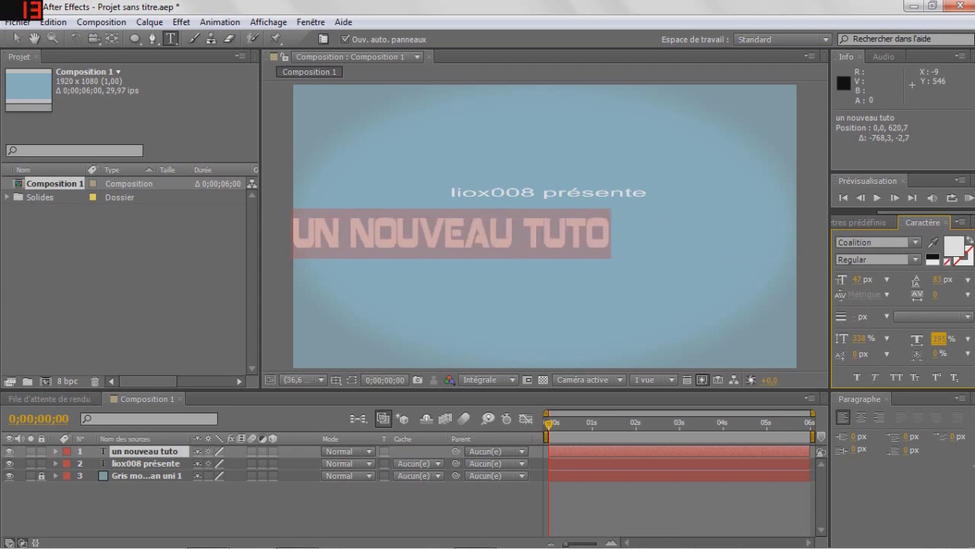
mouse_move(855, 280)
left_mouse_down()
mouse_move(837, 281)
mouse_move(851, 281)
left_mouse_up()
left_click_drag(412, 238, 541, 220)
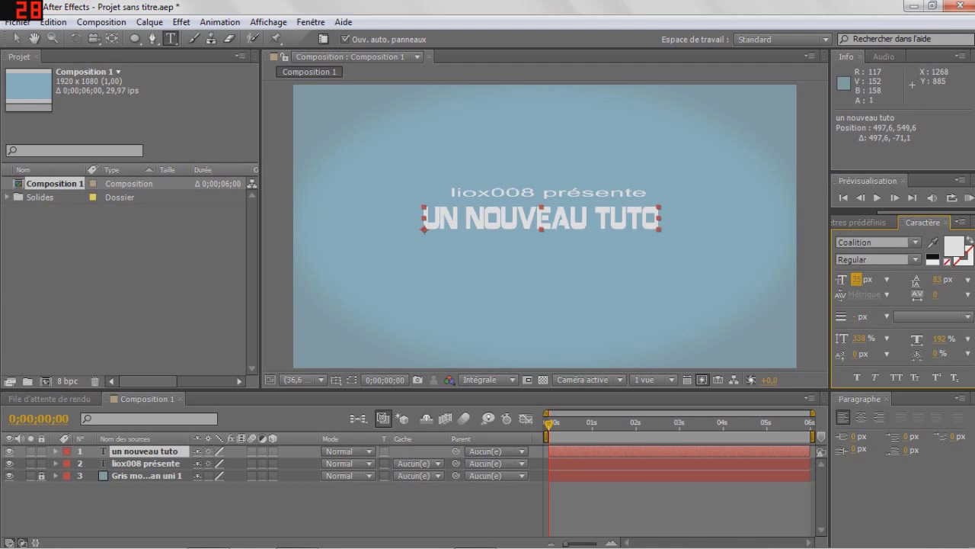
left_click(427, 500)
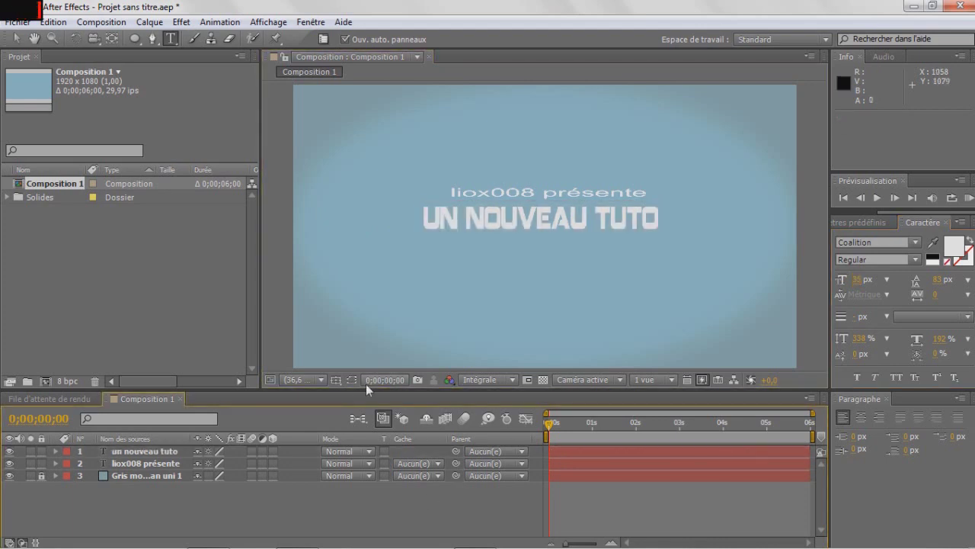
- Display the title/action safe guides over the composition
left_click(336, 381)
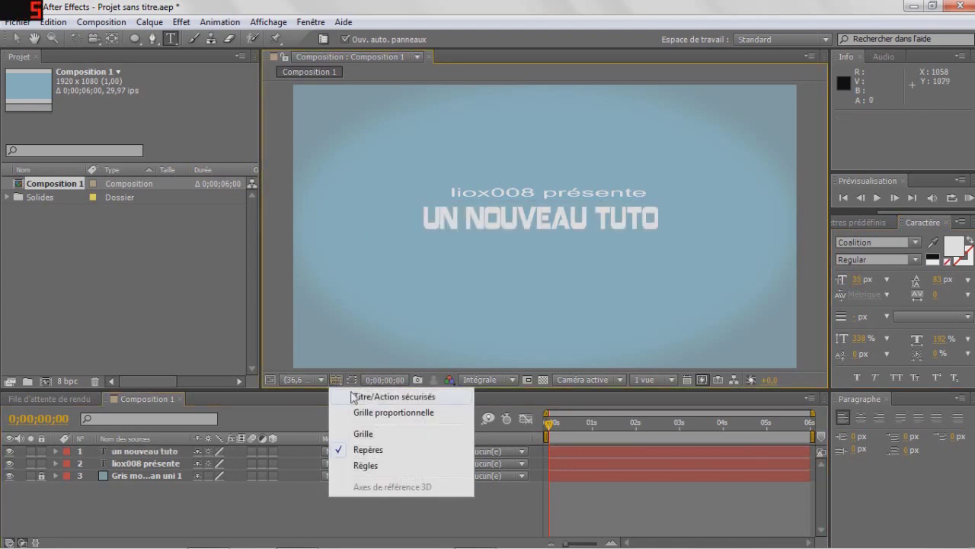
left_click(354, 397)
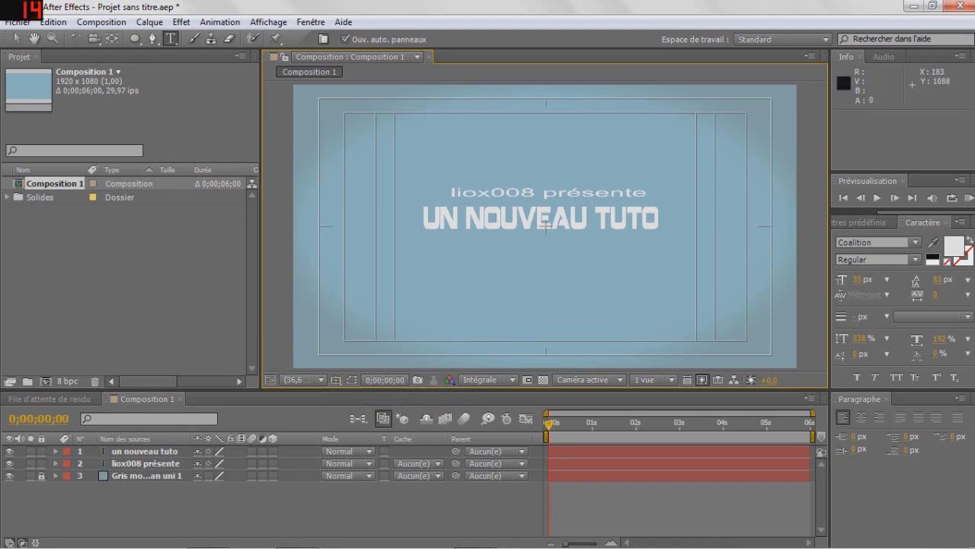
left_click(337, 380)
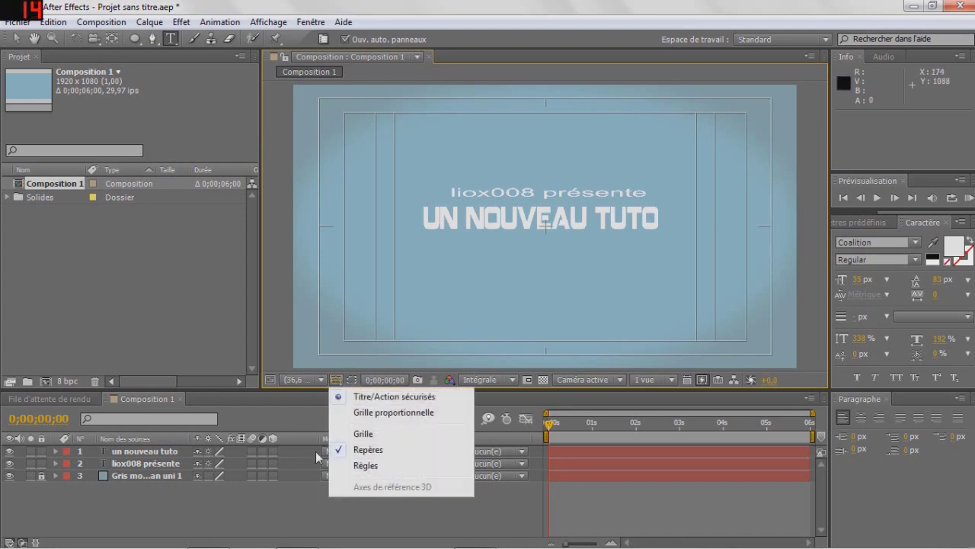
left_click(304, 495)
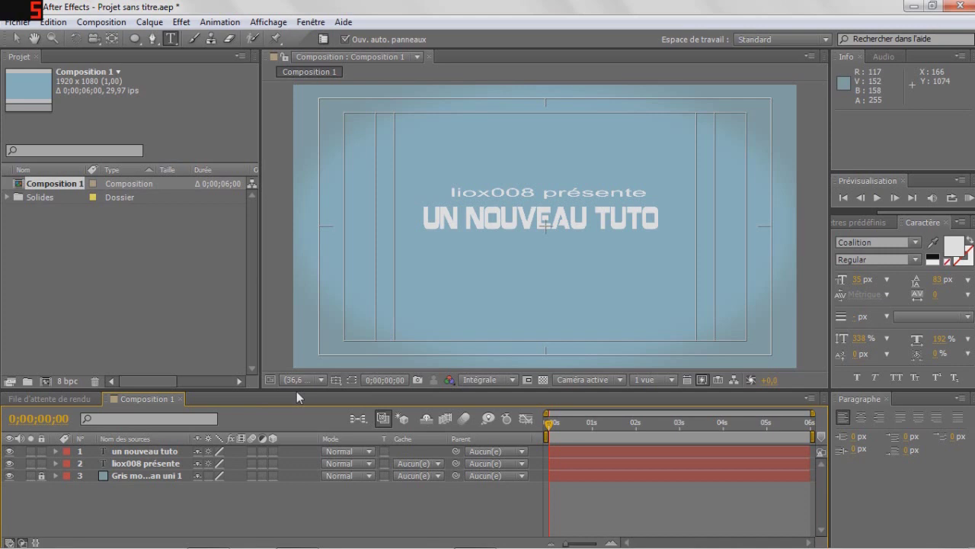
- Select both text layers and move them down together so they sit around the frame's centre mark
key("ctrl+a")
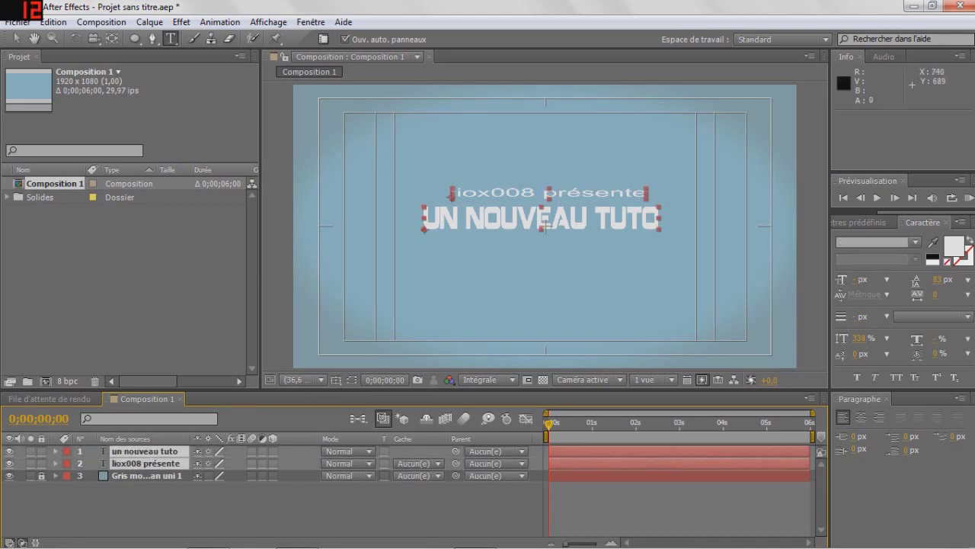
left_click(16, 39)
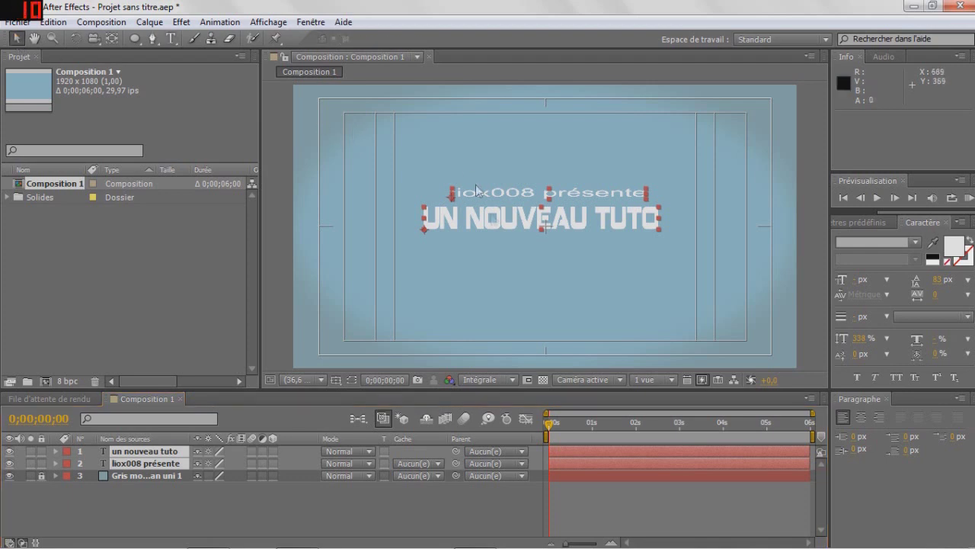
left_click(525, 268)
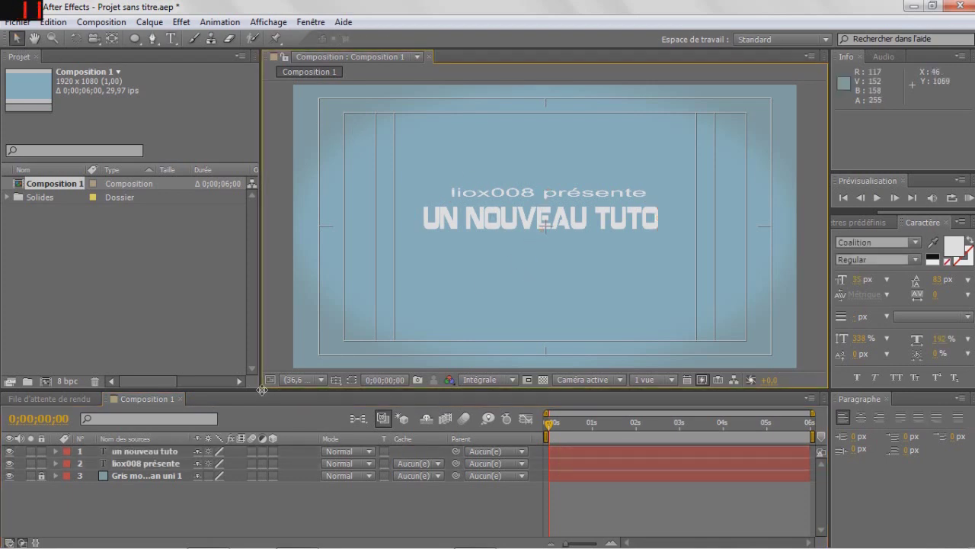
key("ctrl+a")
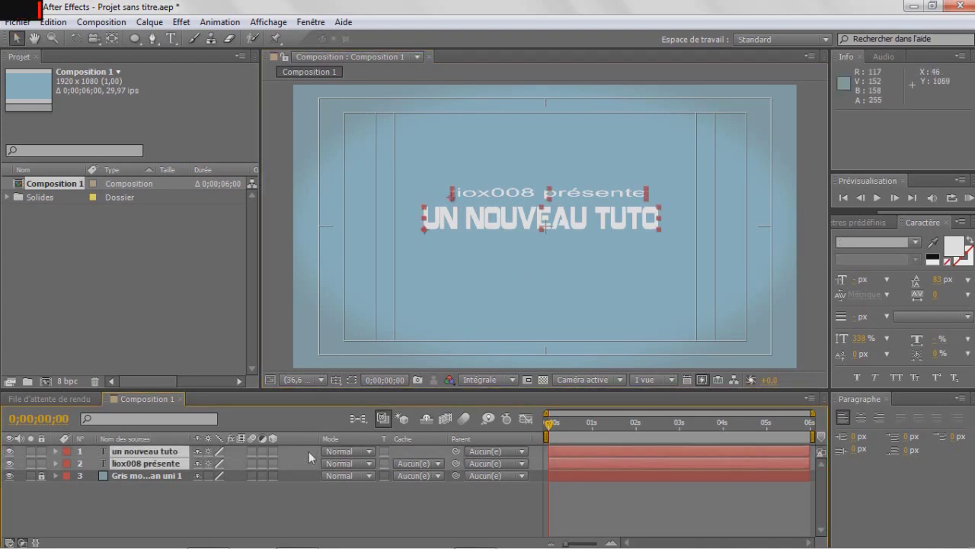
left_click_drag(546, 225, 569, 226)
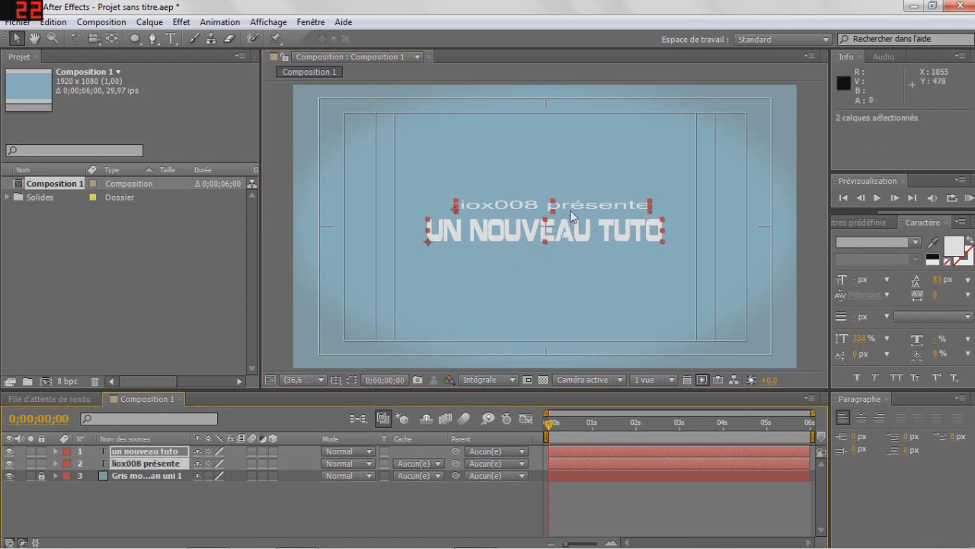
left_click_drag(572, 213, 570, 212)
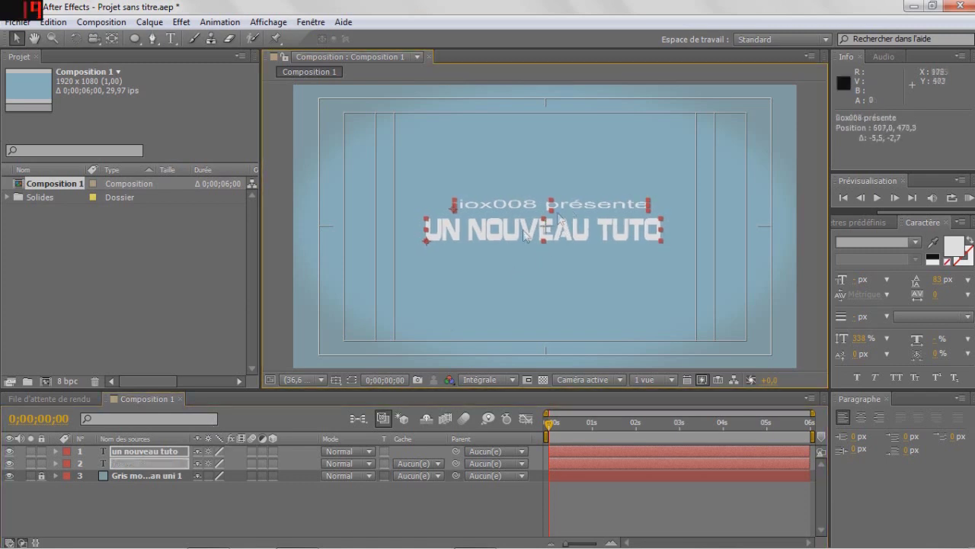
- Shift only "liox008 présente" slightly left to about 598,8, 470,3, and hide the title/action safe guides
left_click(231, 493)
left_click(231, 463)
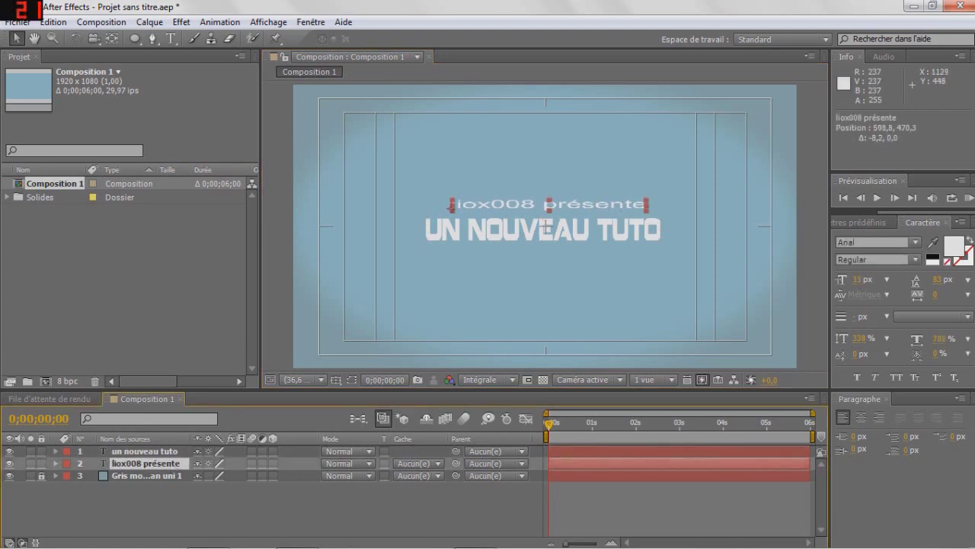
left_click(323, 492)
left_click(337, 379)
left_click(388, 394)
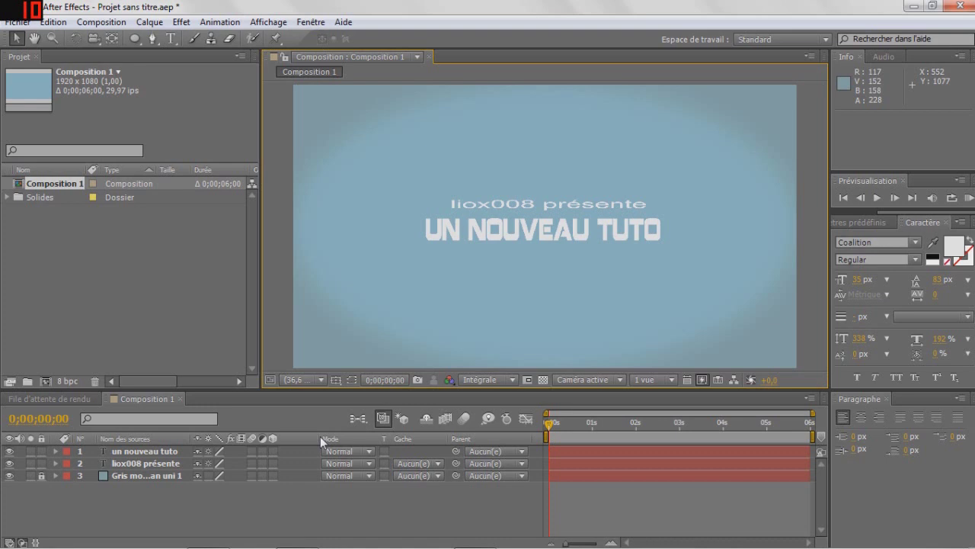
- Turn both text layers into 3D layers and add a camera layer to the composition
left_click(273, 451)
left_click(273, 463)
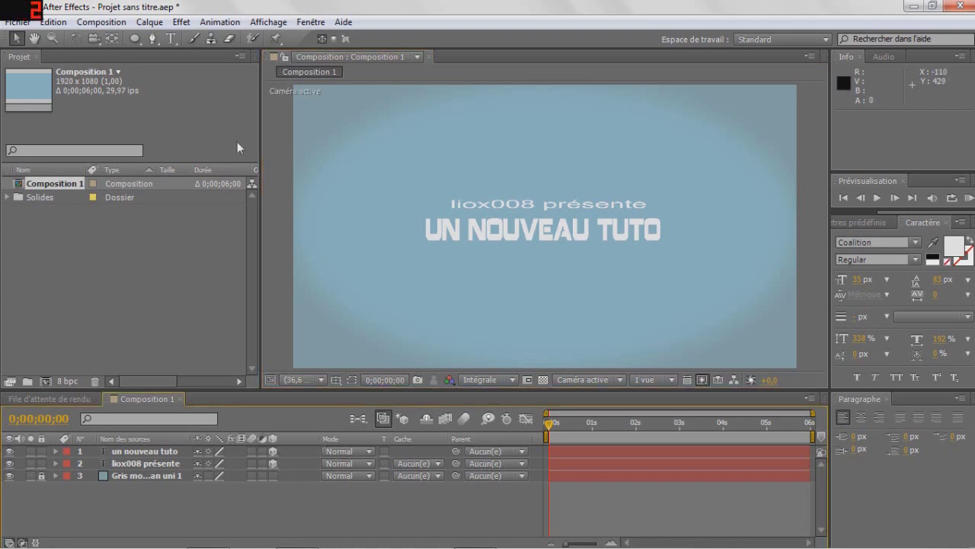
left_click(97, 42)
left_click(149, 22)
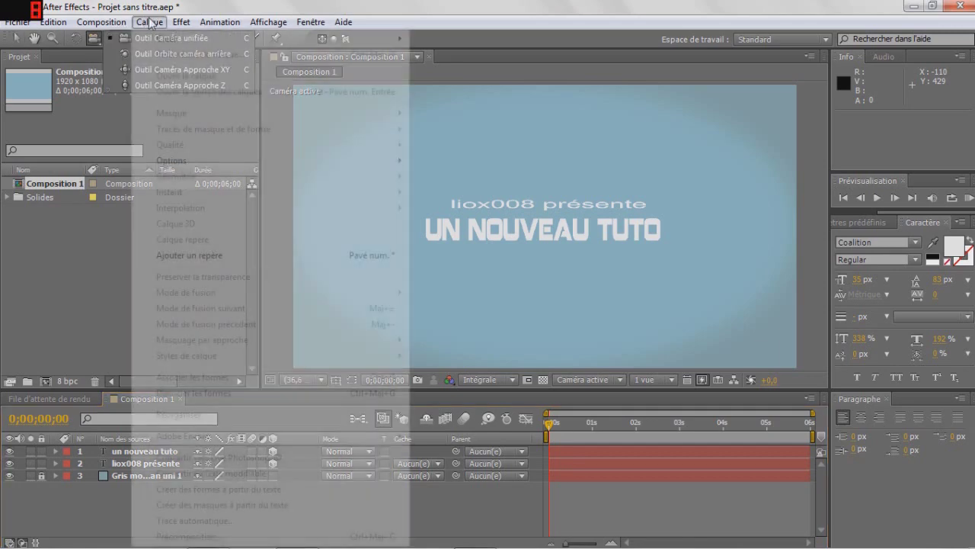
left_click(160, 29)
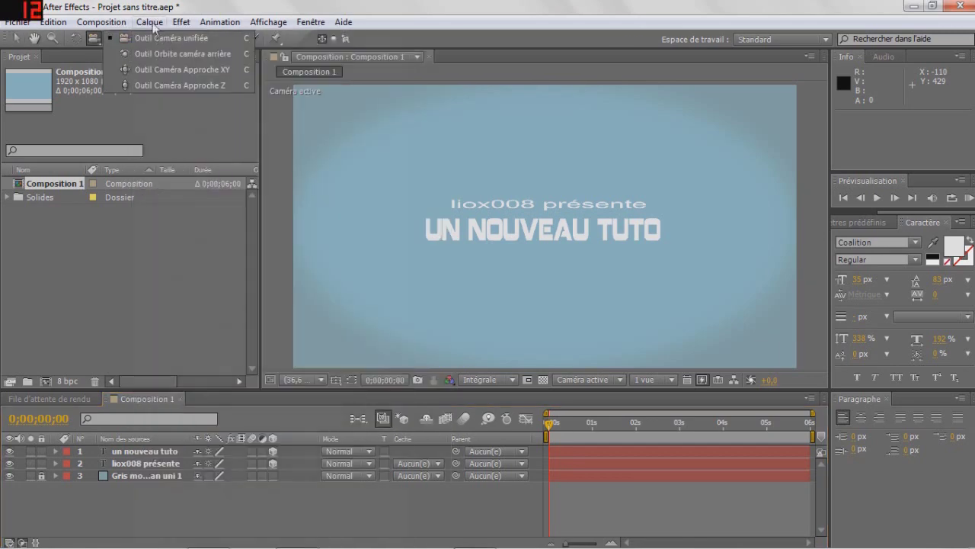
left_click(152, 23)
mouse_move(268, 22)
left_click(149, 22)
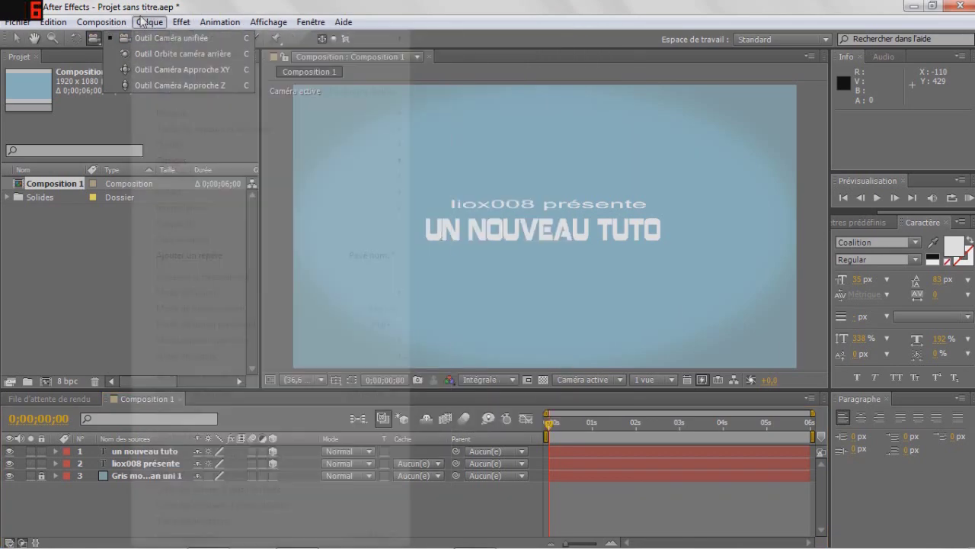
left_click(149, 22)
mouse_move(168, 38)
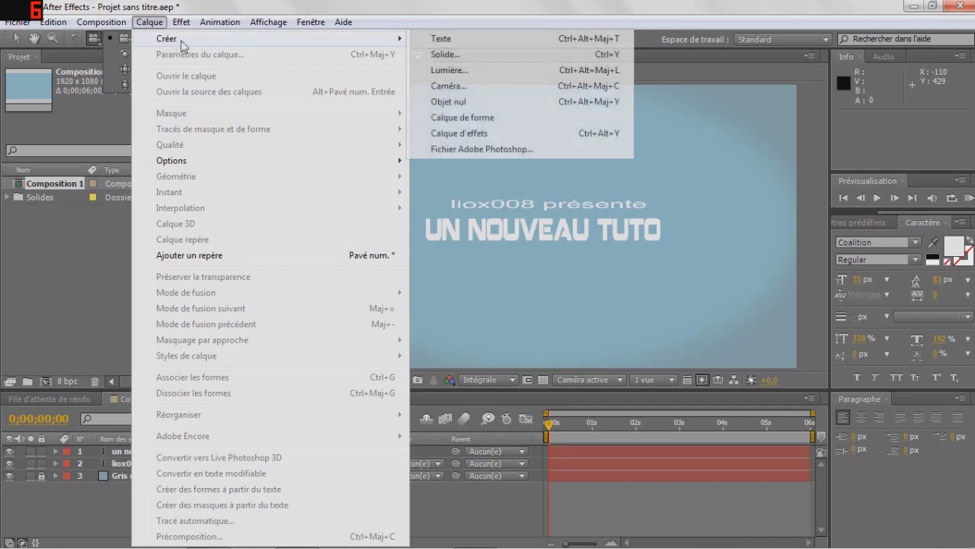
left_click(451, 86)
left_click(636, 492)
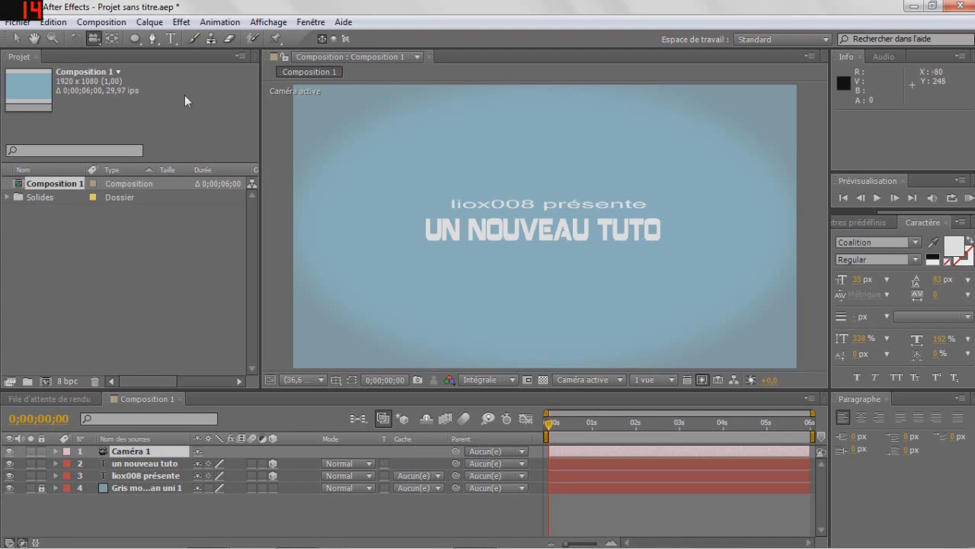
- Choose the unified camera tool and enable motion blur on both text layers
left_click(96, 40)
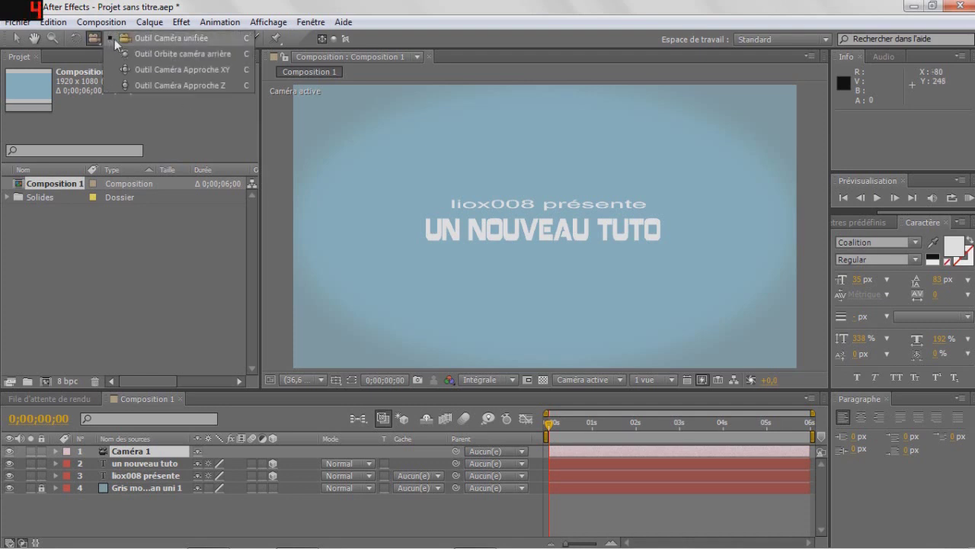
left_click(115, 38)
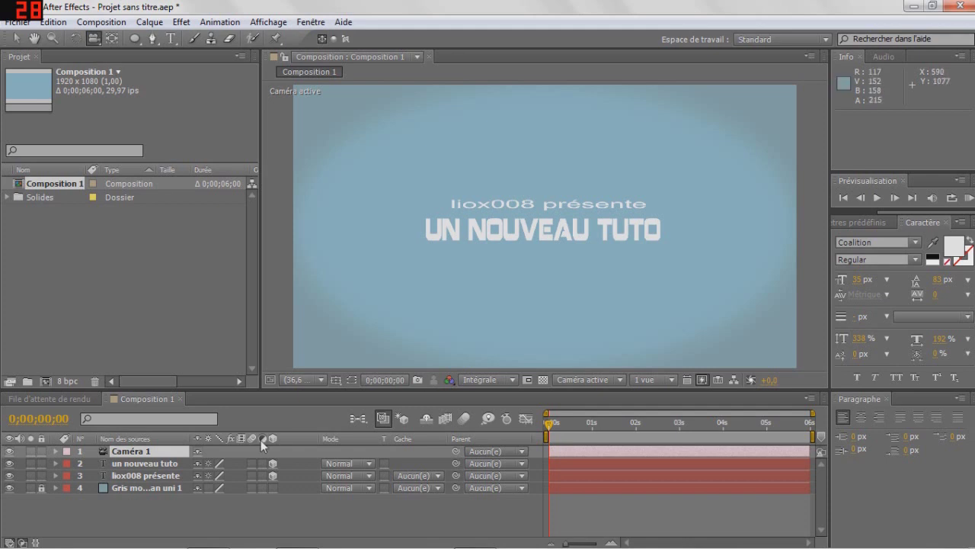
left_click(252, 463)
left_click(252, 476)
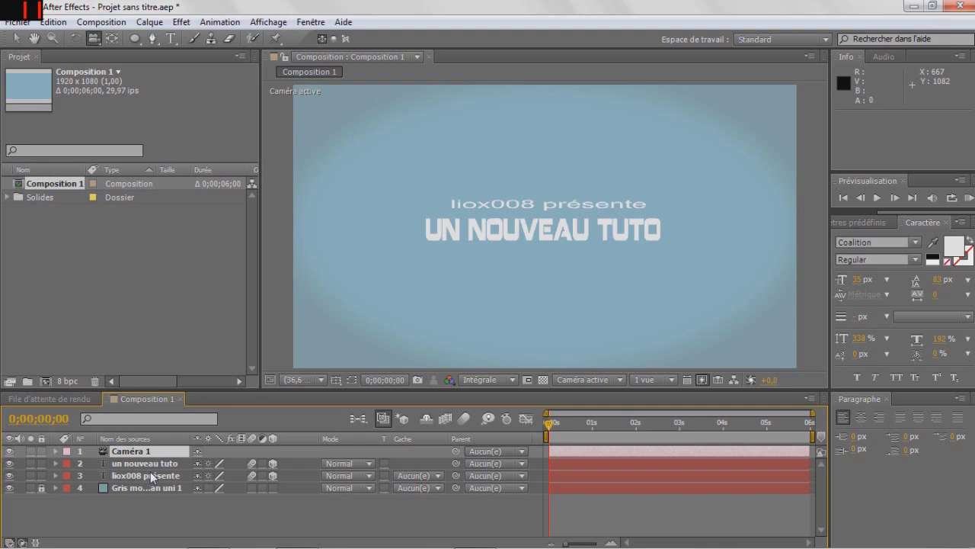
- Keyframe the camera's position at 0;00;00;00 and orbit it to a tilted view at about 1854,2, -148,2, -1462,5
key("p")
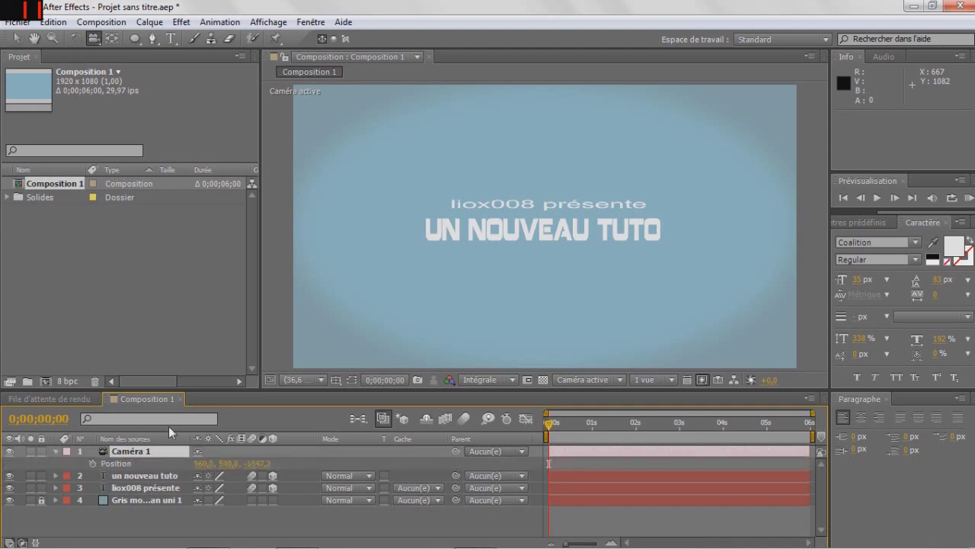
left_click(92, 464)
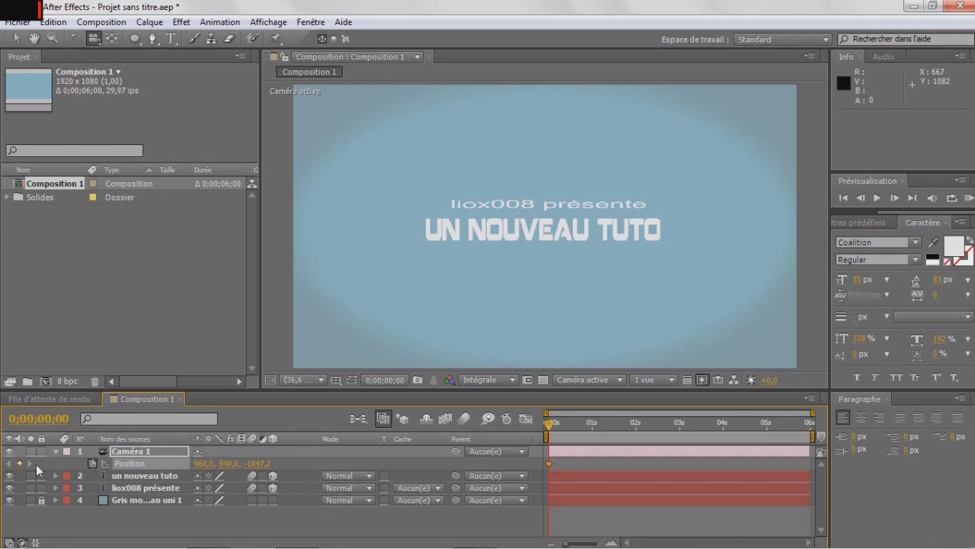
left_click_drag(397, 204, 364, 227)
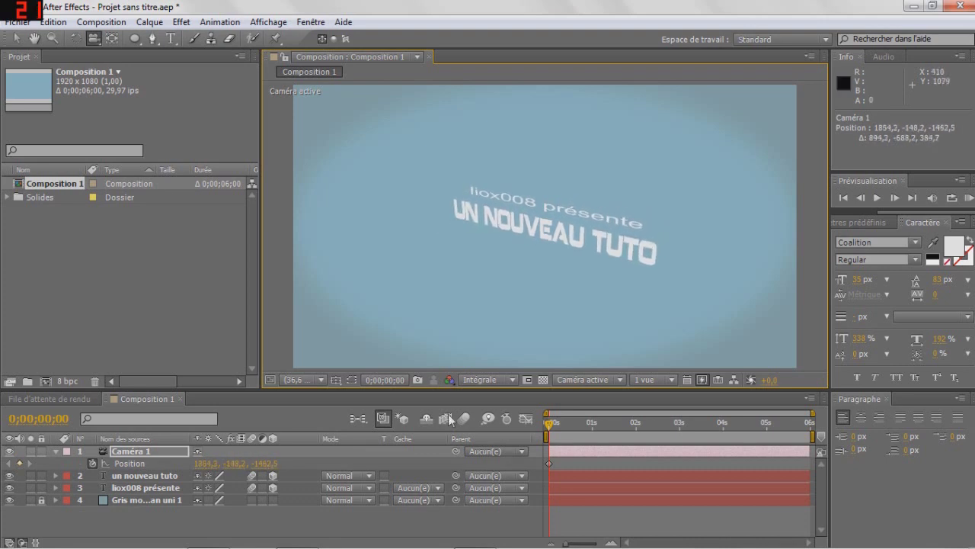
- At 0;00;00;20, orbit the camera to an almost frontal view at about 827,9, 562,0, -1842,4, and scrub through the move
left_click_drag(549, 422, 578, 424)
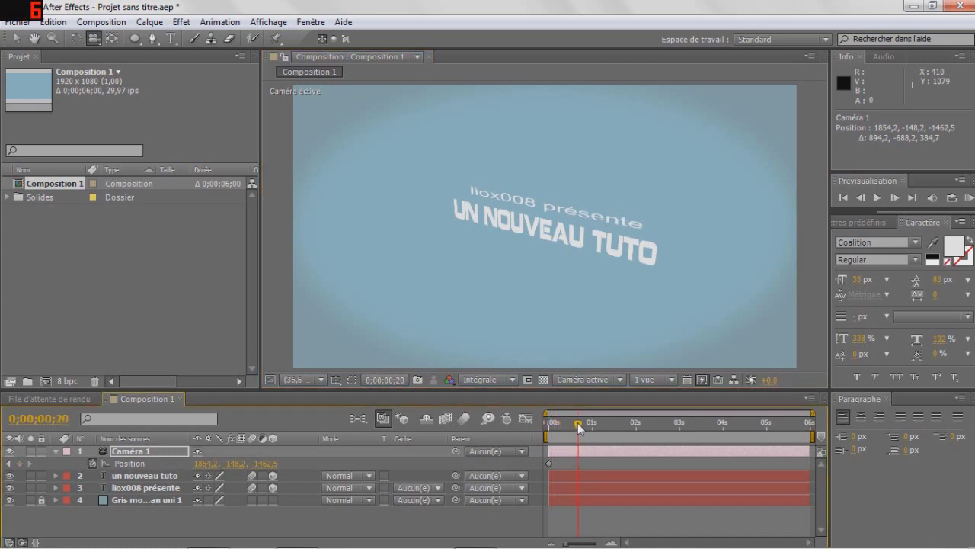
left_click_drag(466, 168, 491, 225)
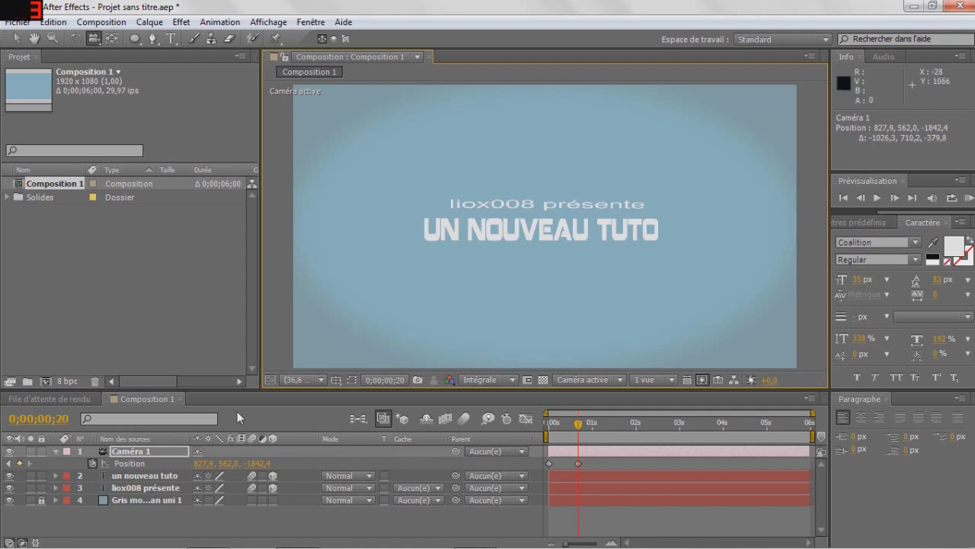
left_click(548, 423)
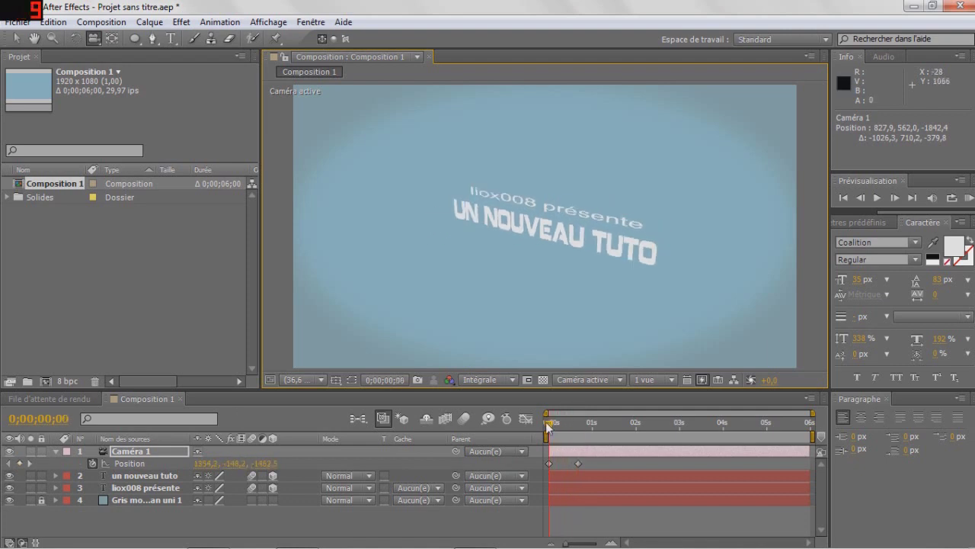
left_click_drag(548, 424, 580, 423)
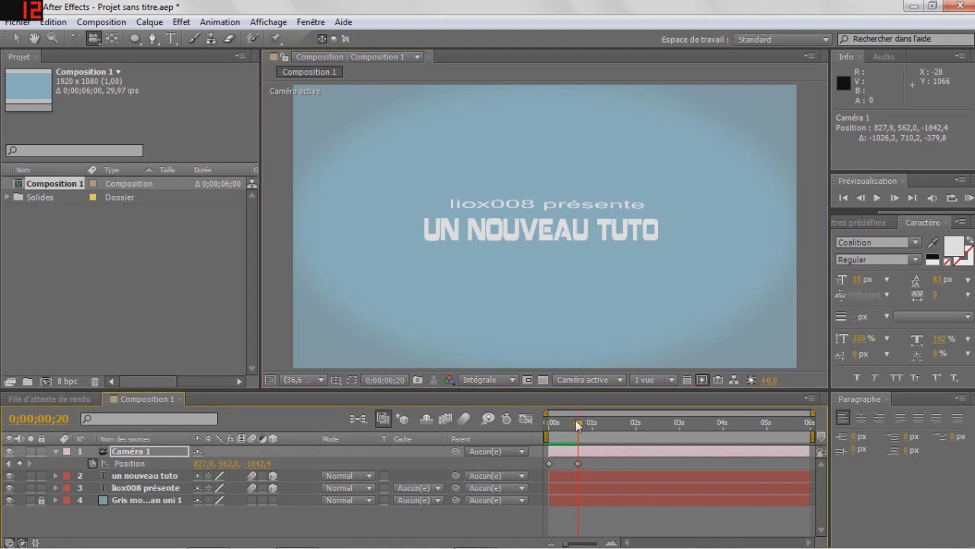
left_click(56, 450)
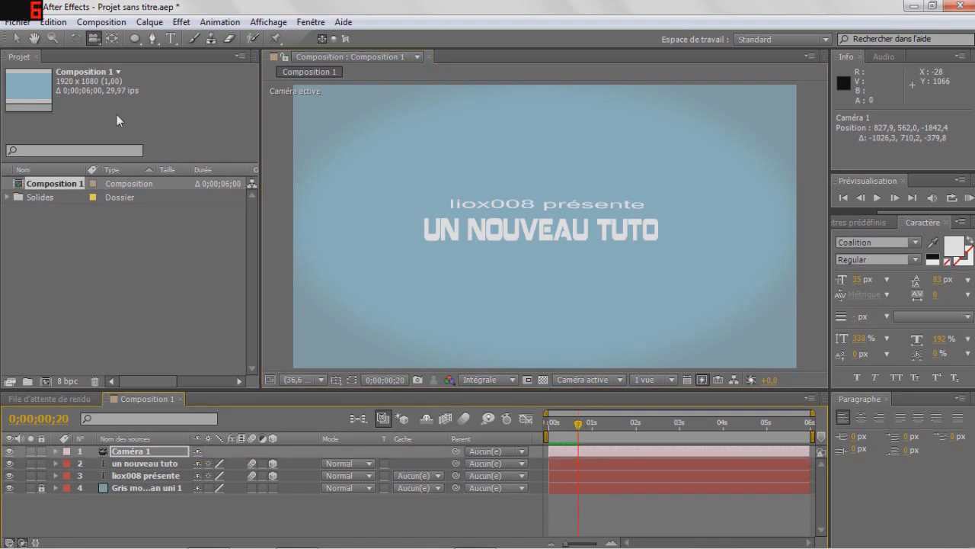
- Create a 1920 x 1080 px solid layer in near-black colour 16191A
left_click(124, 23)
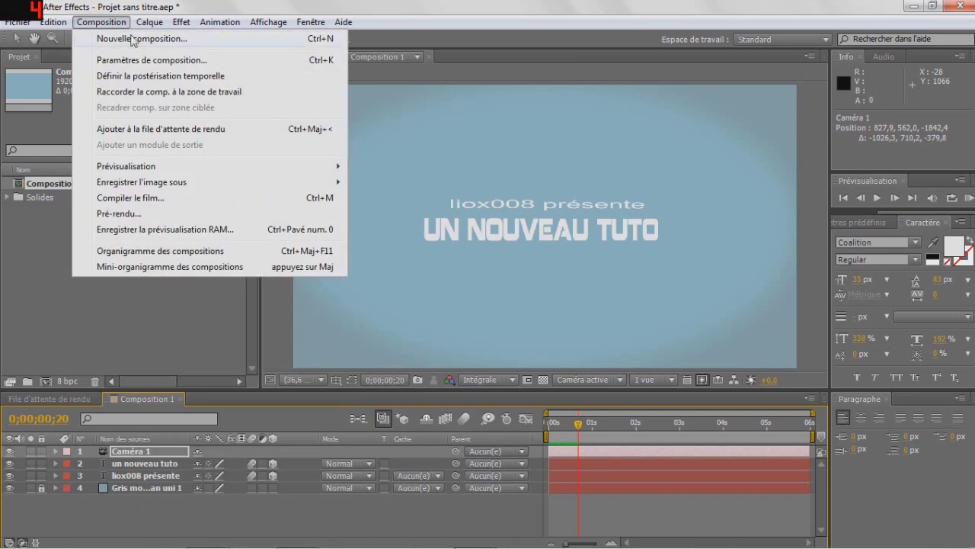
mouse_move(141, 26)
mouse_move(212, 43)
left_click(448, 54)
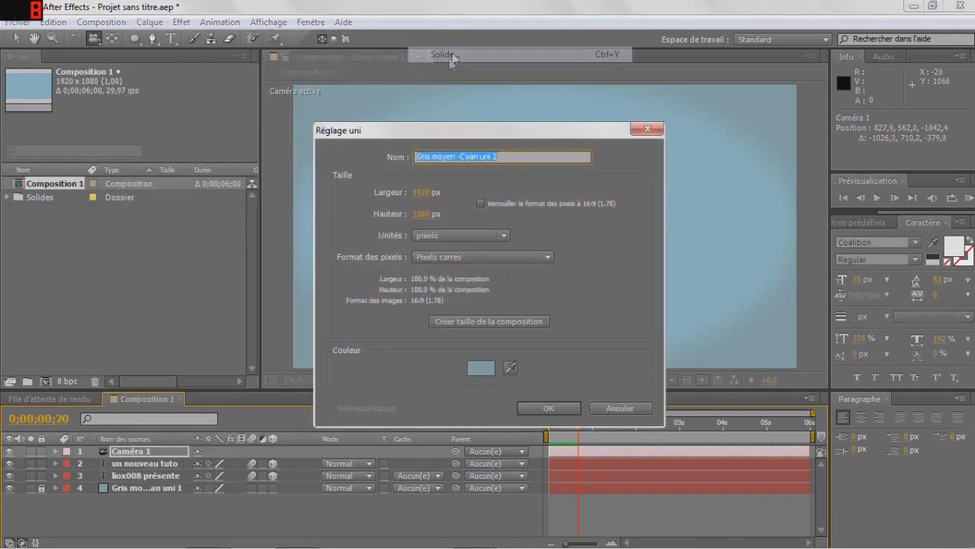
left_click(486, 370)
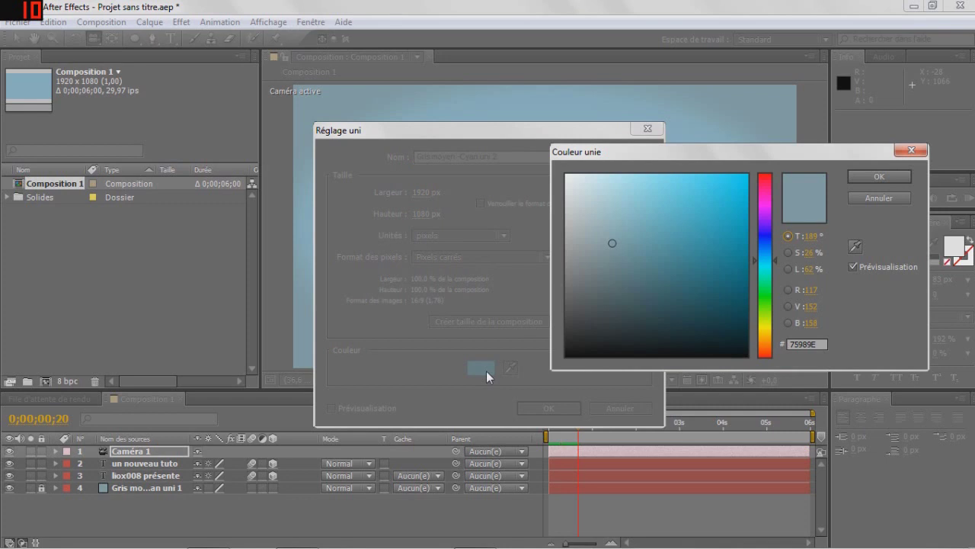
left_click(591, 337)
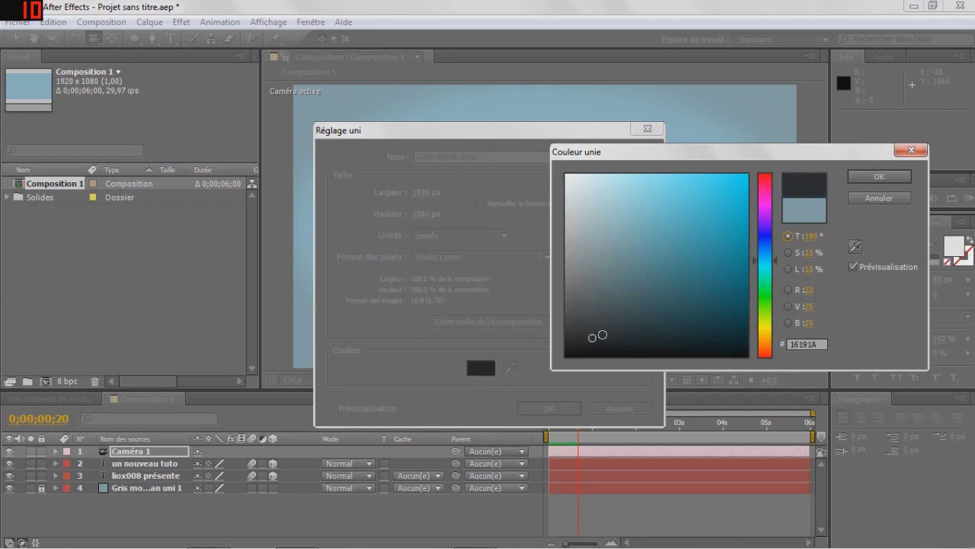
left_click(859, 178)
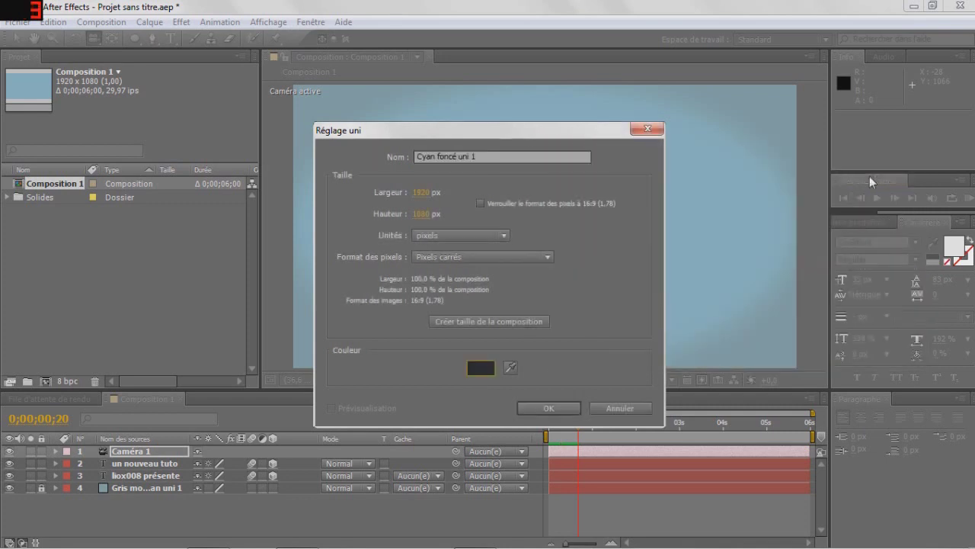
left_click(532, 409)
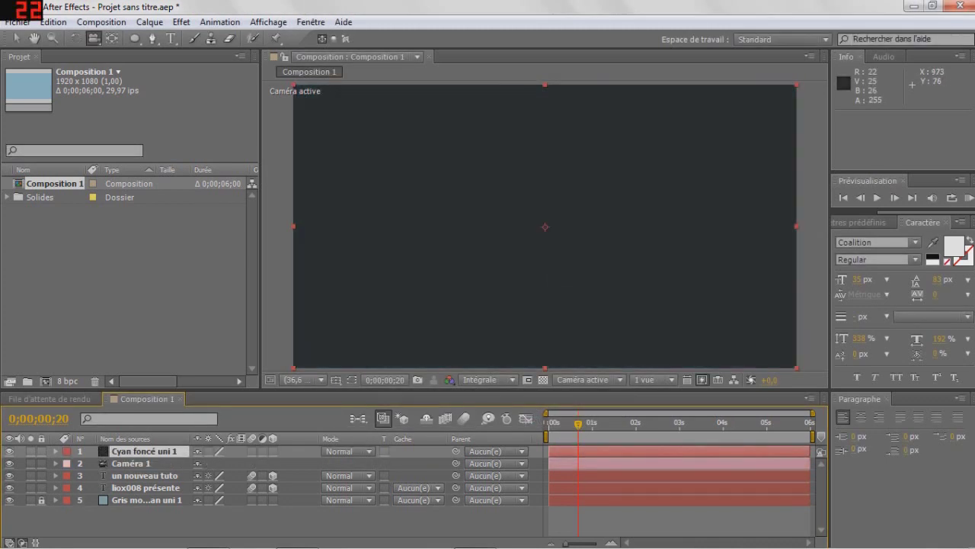
- Flatten the near-black solid into a horizontal band scaled about 104 % by 10 %, positioned at about 973,7, 550,9
left_click(15, 38)
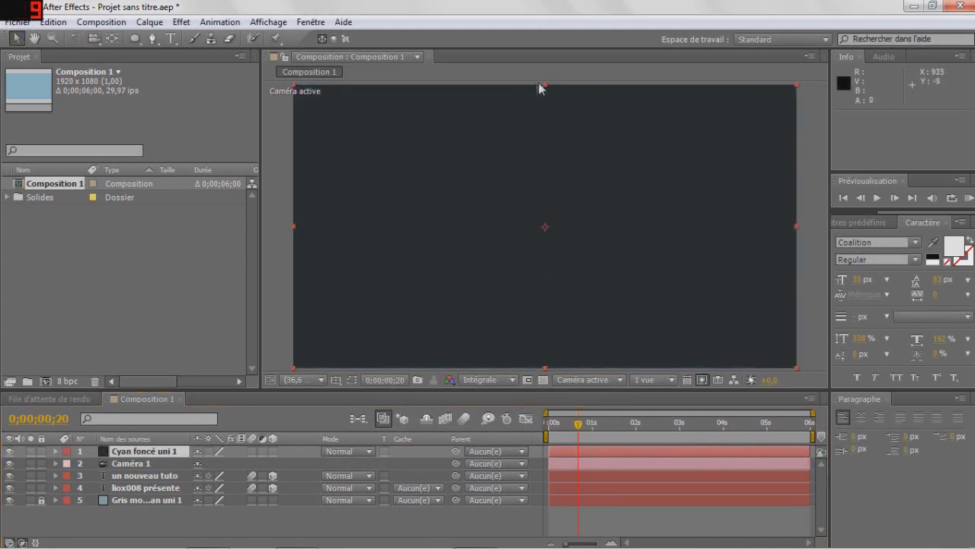
left_click_drag(545, 85, 568, 225)
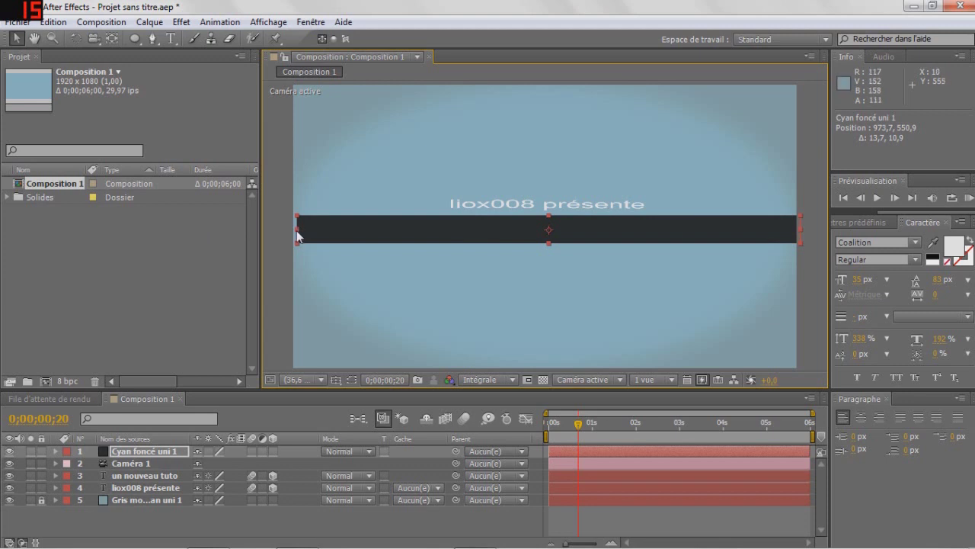
left_click_drag(297, 234, 287, 233)
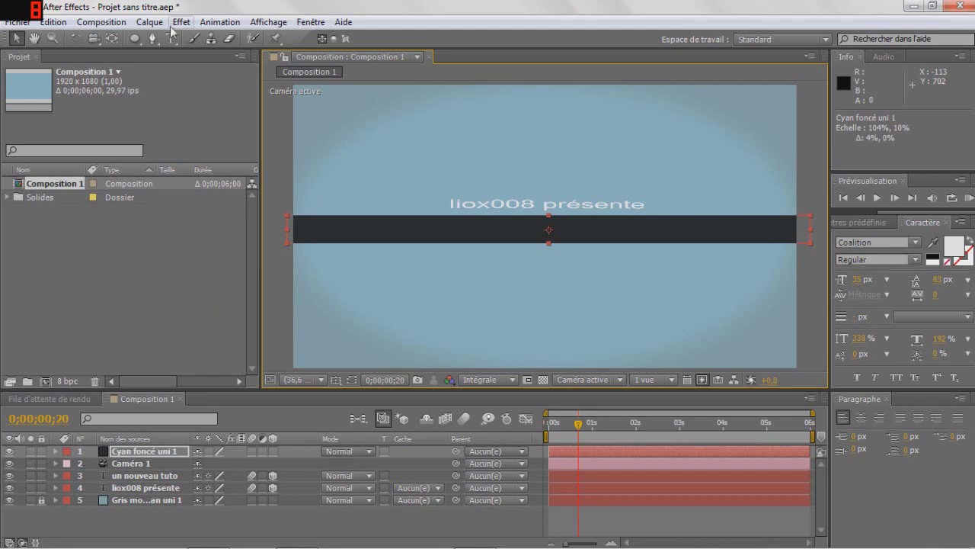
- Create a 1920 x 1080 px solid in colour 3A5D63 and flatten it into a strip above the dark band at about 960,0, 452,5
left_click(150, 23)
mouse_move(171, 38)
left_click(446, 54)
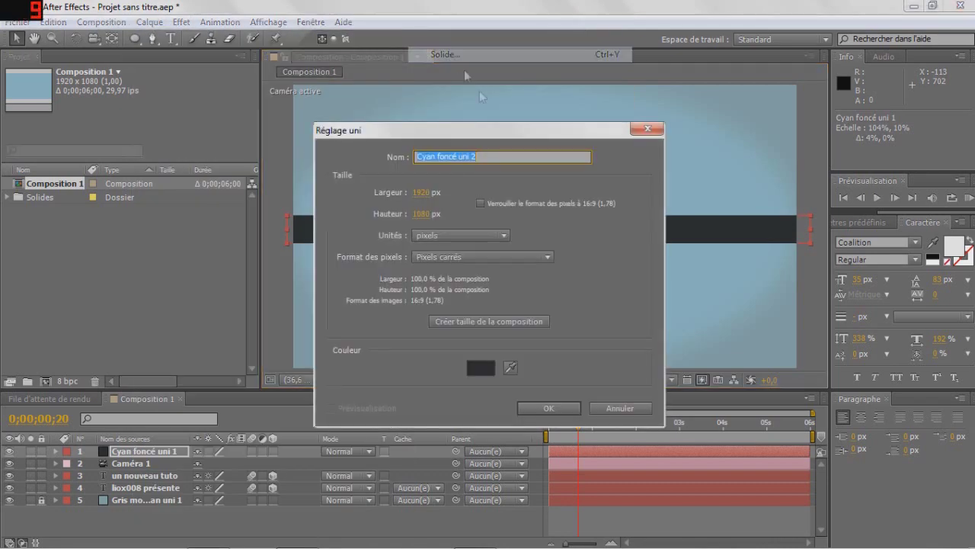
left_click(487, 368)
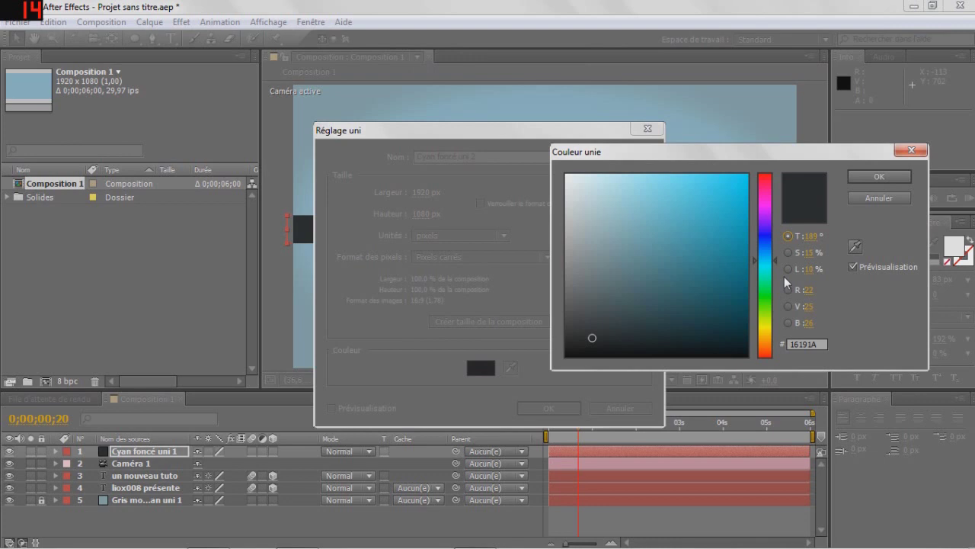
left_click_drag(633, 283, 640, 287)
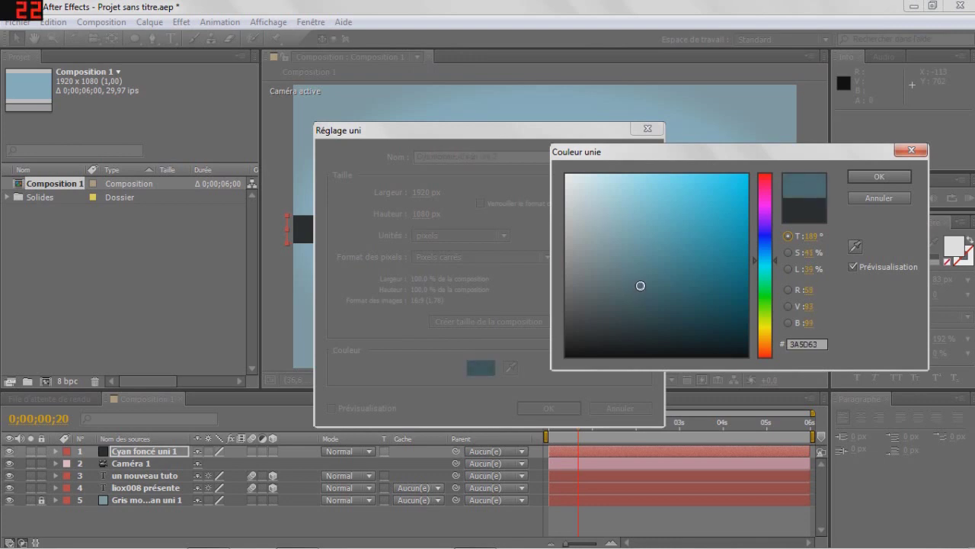
left_click(877, 177)
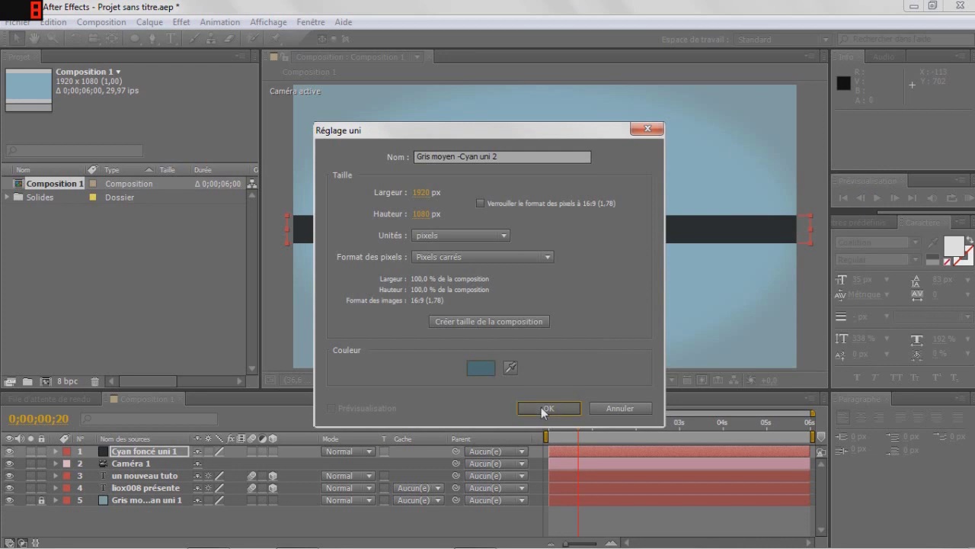
left_click(547, 408)
left_click_drag(544, 85, 519, 201)
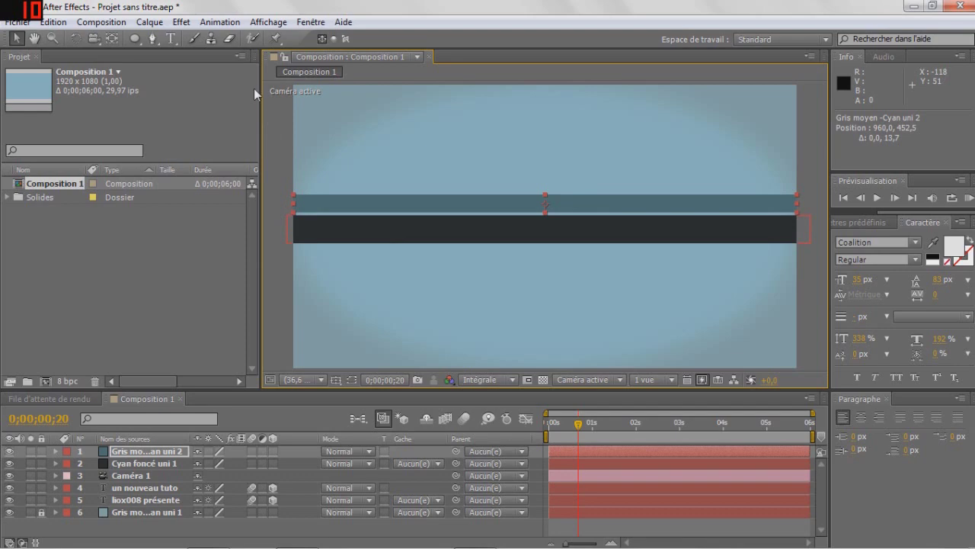
- Create a 1920 x 1080 px black solid and flatten it into a thin line above the blue-grey strip at about 959,0, 400,0
left_click(181, 22)
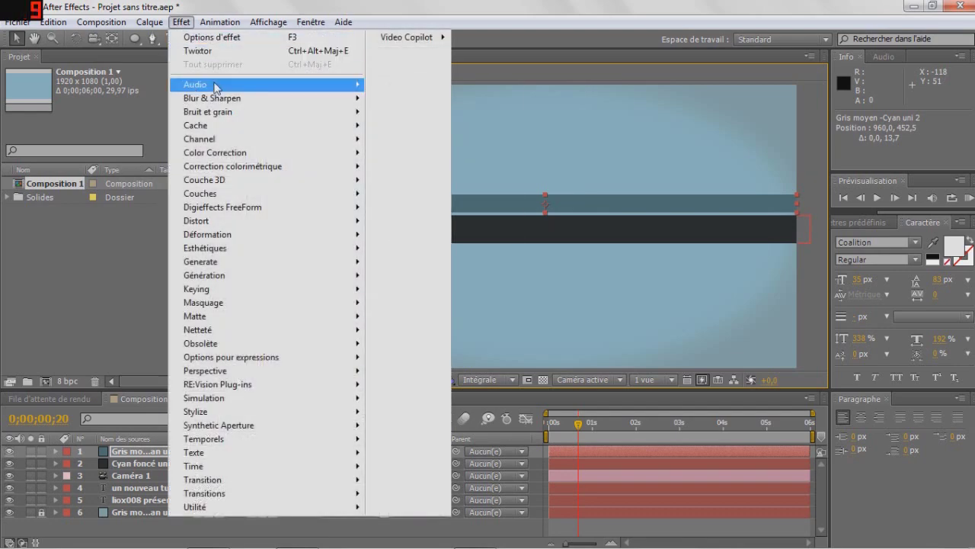
mouse_move(150, 23)
mouse_move(165, 38)
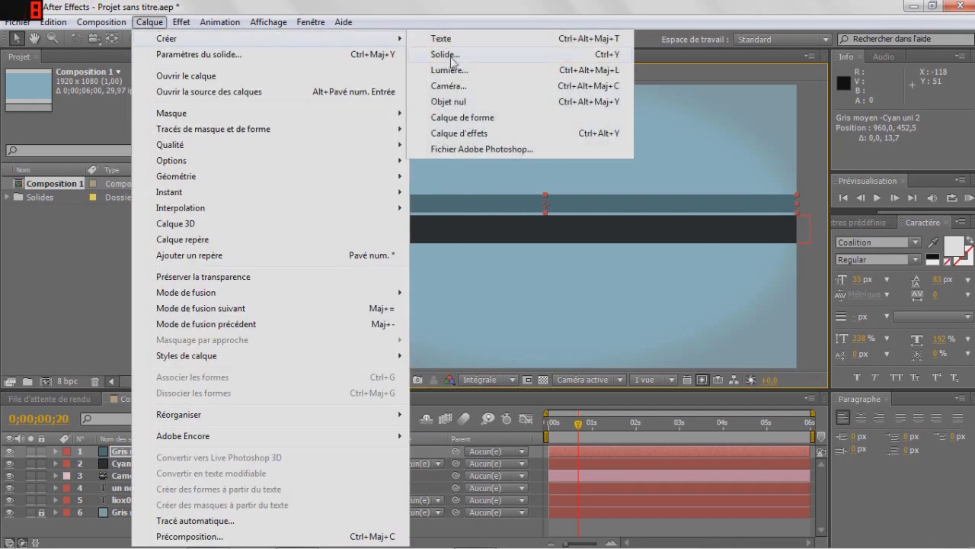
left_click(450, 54)
left_click(481, 368)
left_click_drag(602, 320, 565, 357)
left_click(873, 177)
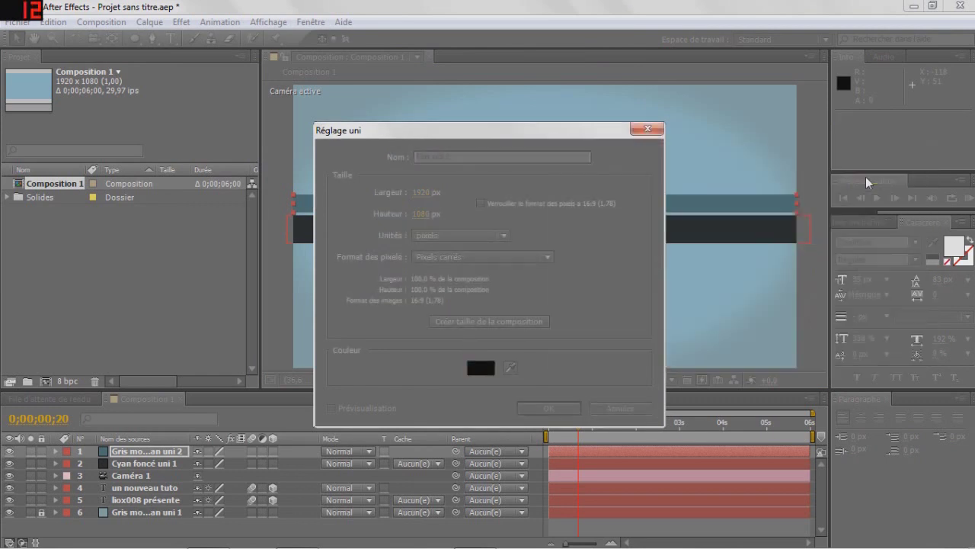
left_click(548, 408)
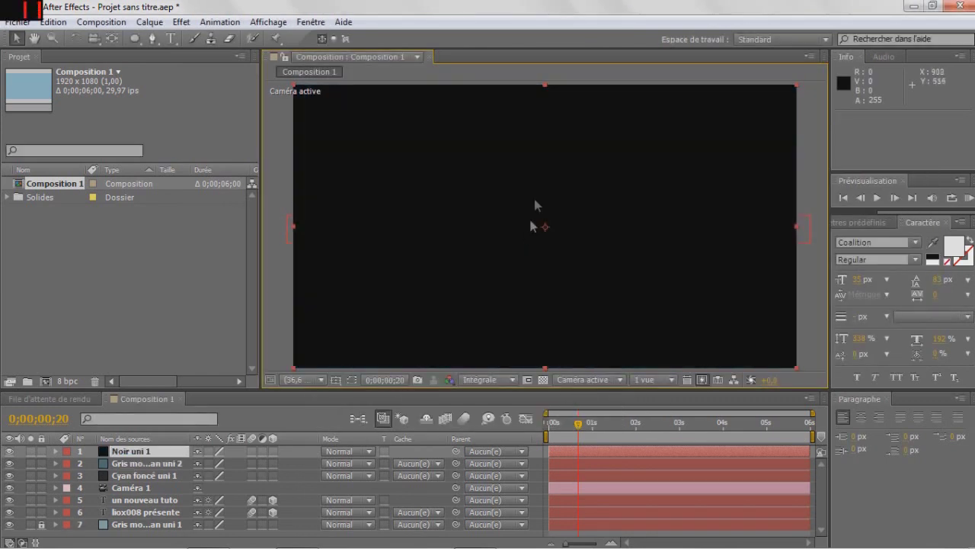
left_click_drag(544, 86, 569, 125)
- Widen the black line slightly past the frame edges and the blue-grey strip to about 103 % width
scroll(559, 230, "up", 2)
scroll(569, 134, "down", 2)
scroll(569, 127, "down", 1)
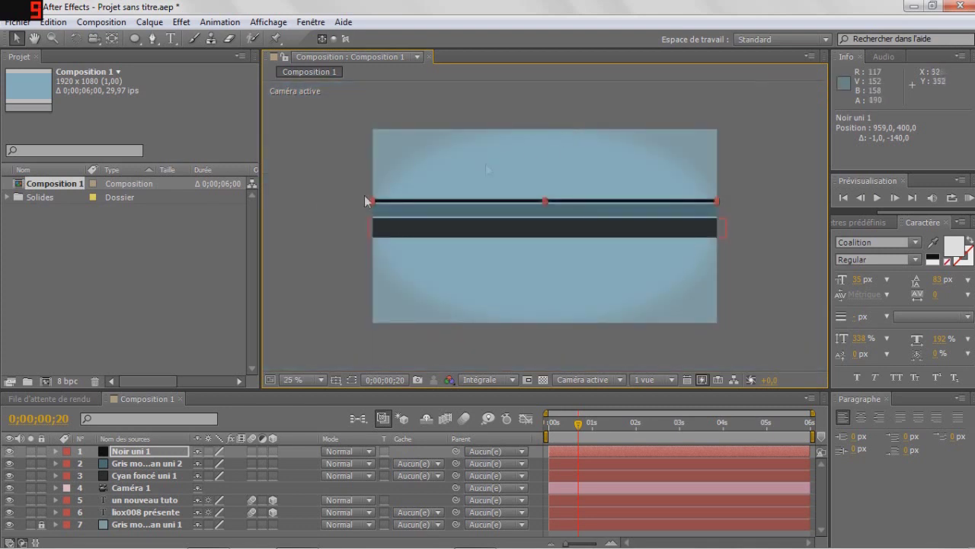
scroll(366, 201, "up", 1)
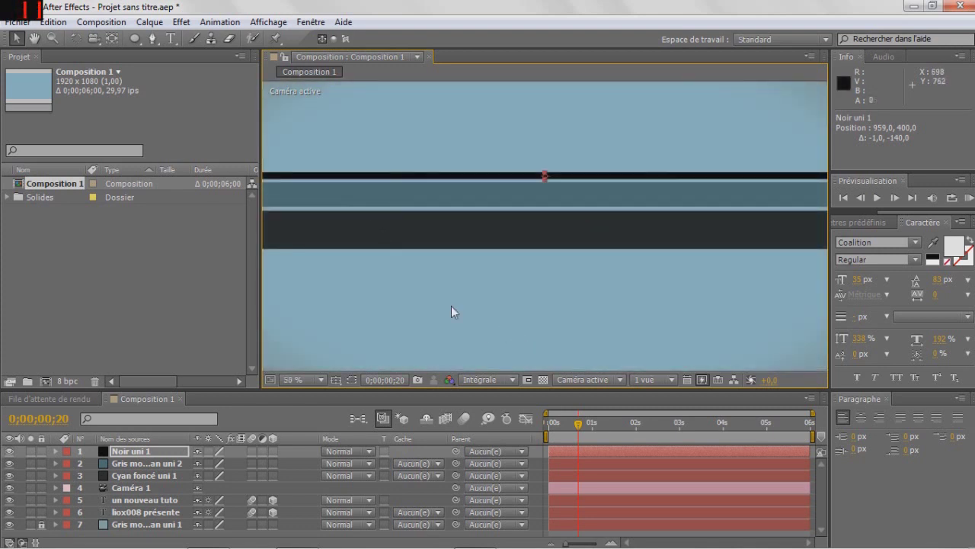
left_click(34, 37)
left_click_drag(386, 129, 526, 135)
key("v")
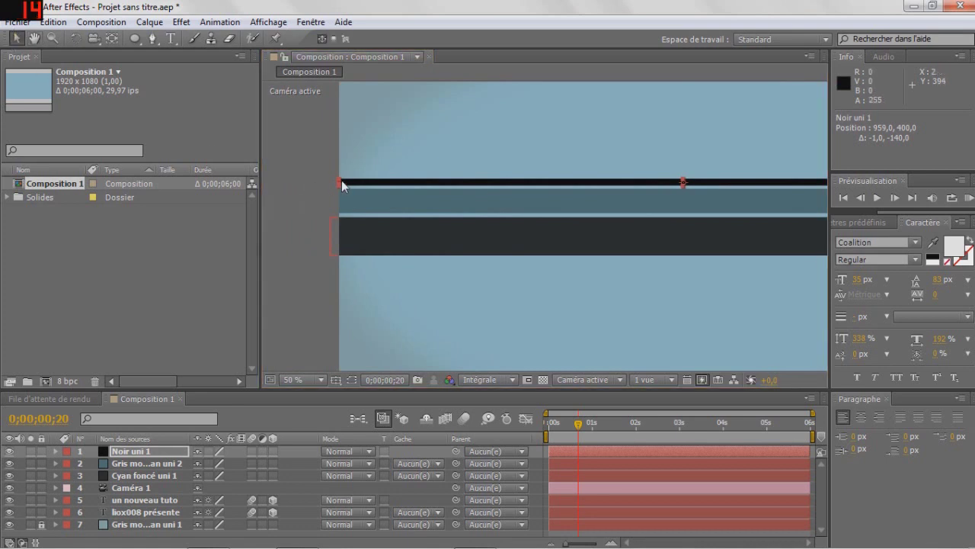
left_click_drag(339, 183, 326, 183)
left_click(153, 463)
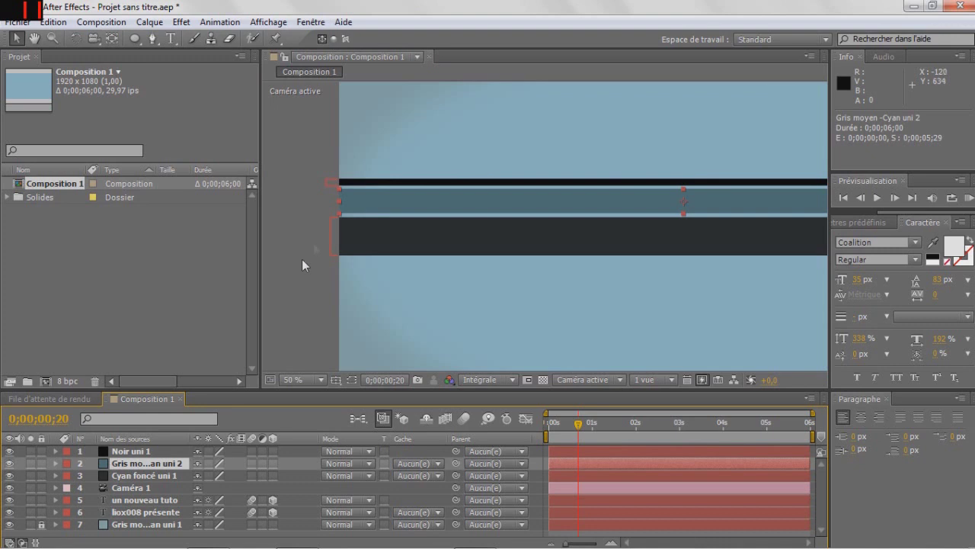
mouse_move(339, 200)
left_mouse_down()
mouse_move(319, 200)
mouse_move(328, 200)
left_mouse_up()
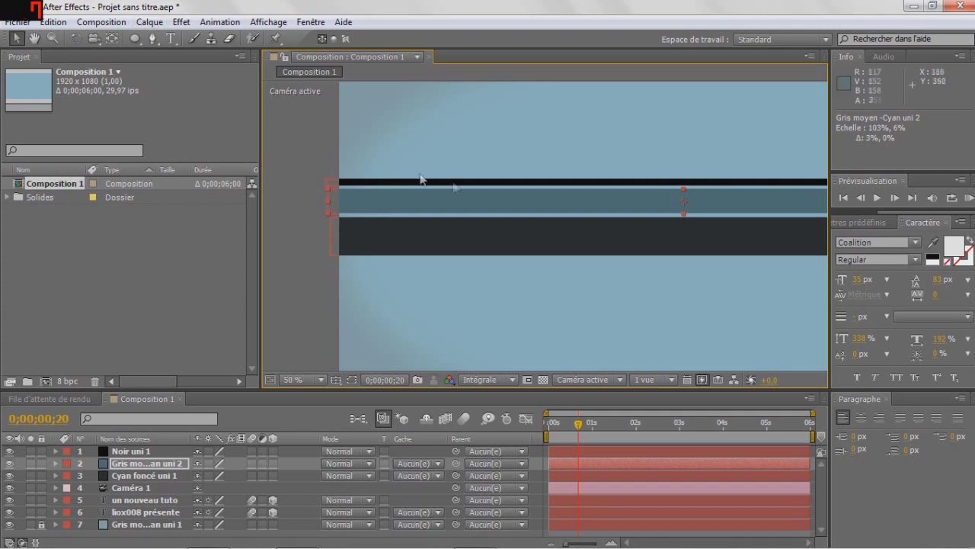
- Precompose the three strip layers as Précomp. 1, transferring all attributes and opening the new composition
scroll(420, 178, "down", 1)
key("h")
left_click_drag(451, 185, 359, 178)
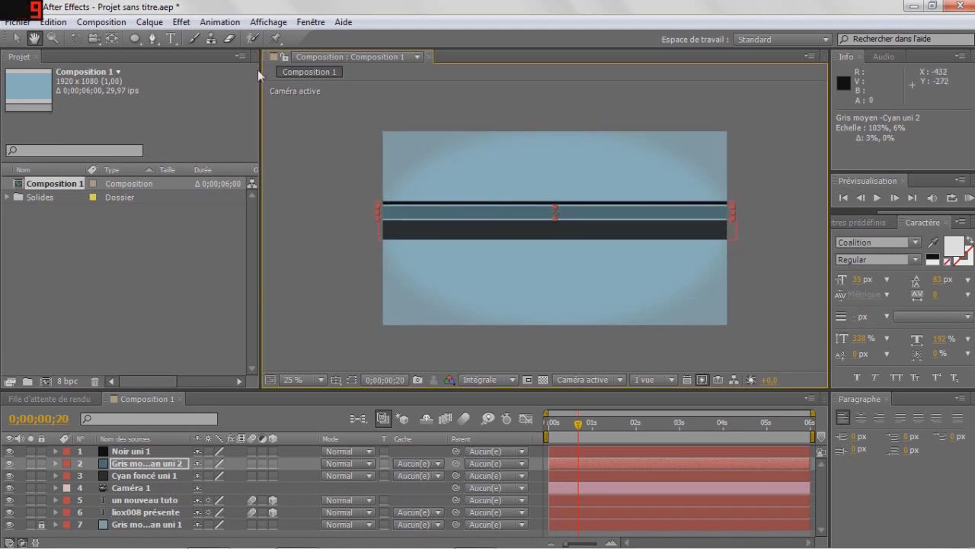
key("period")
left_click(321, 380)
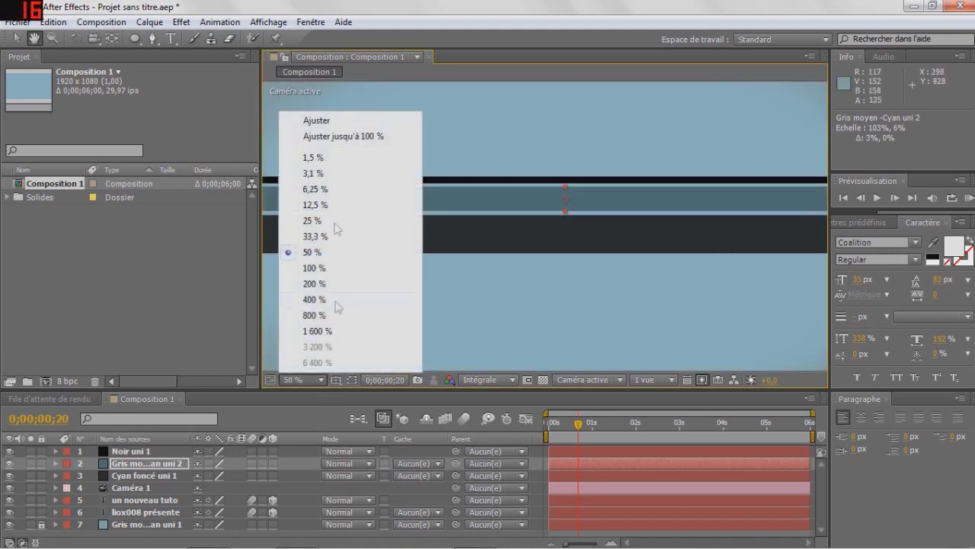
left_click(324, 122)
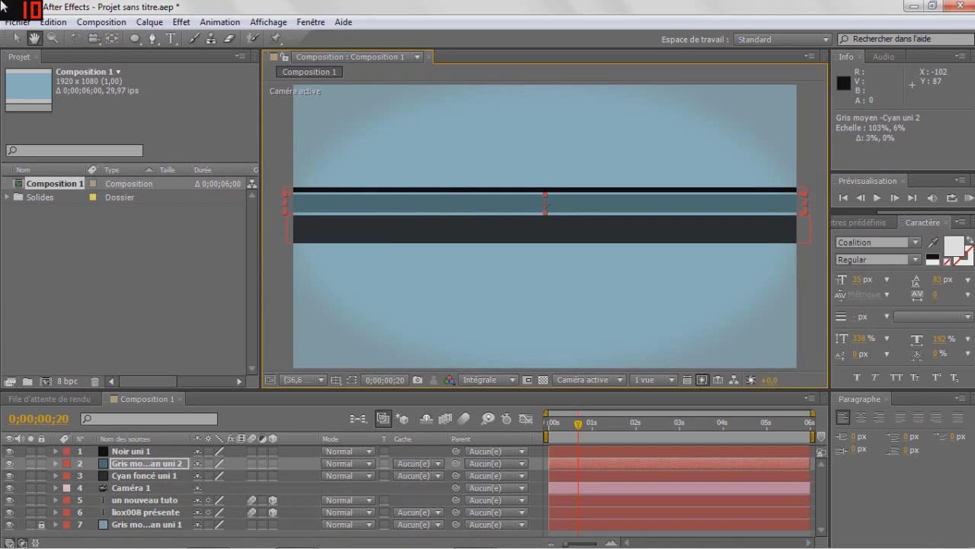
key("v")
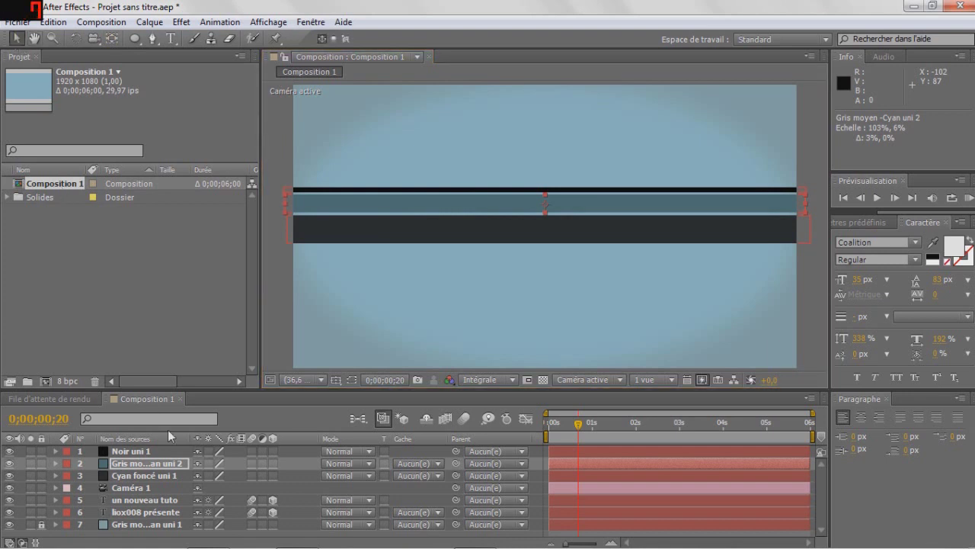
left_click_drag(298, 477, 310, 455)
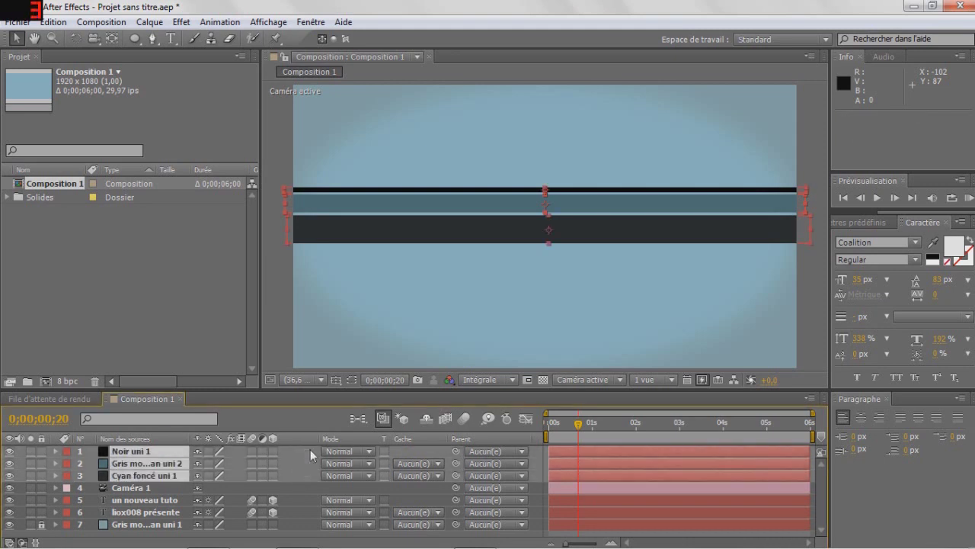
left_click(150, 22)
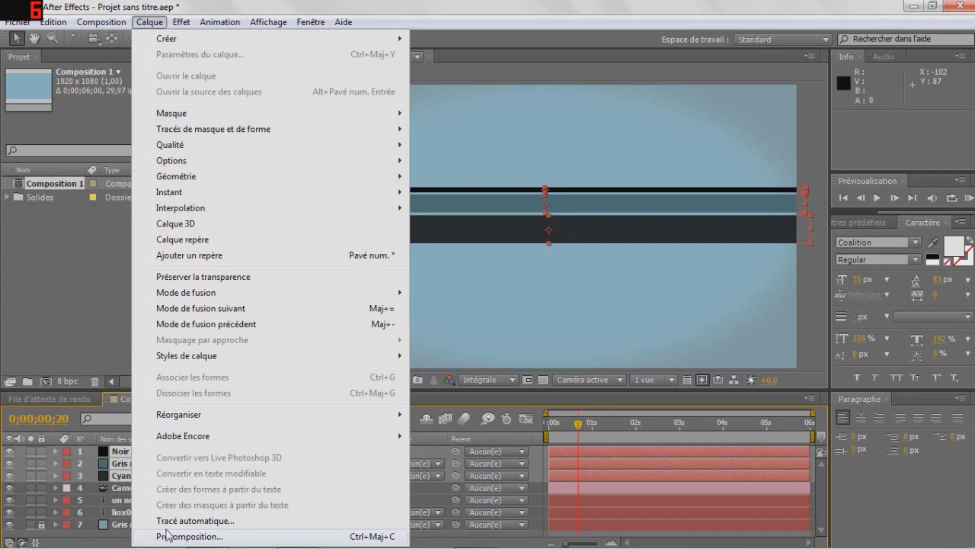
left_click(166, 536)
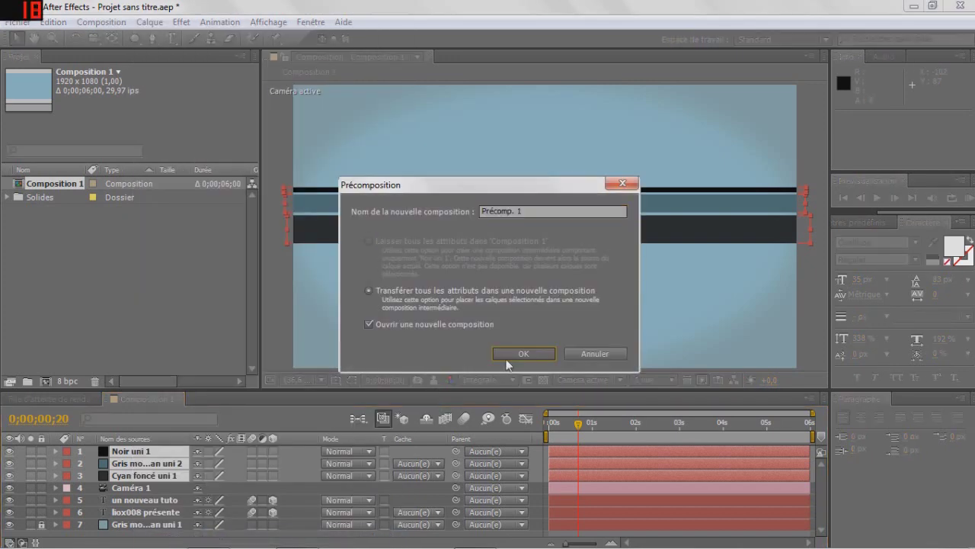
left_click(495, 357)
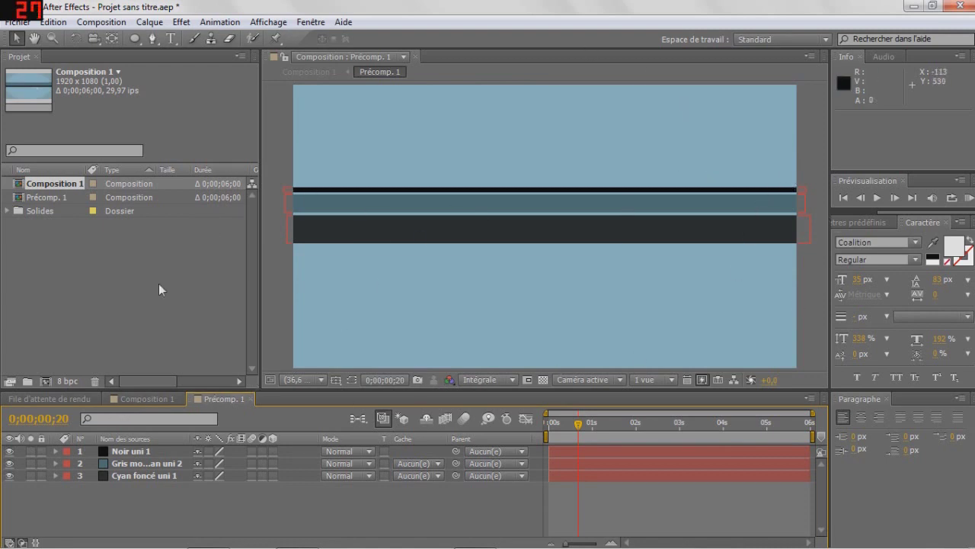
- Check the main composition, return to Précomp. 1 and reveal the Position property of all three strips
left_click(58, 397)
left_click(129, 399)
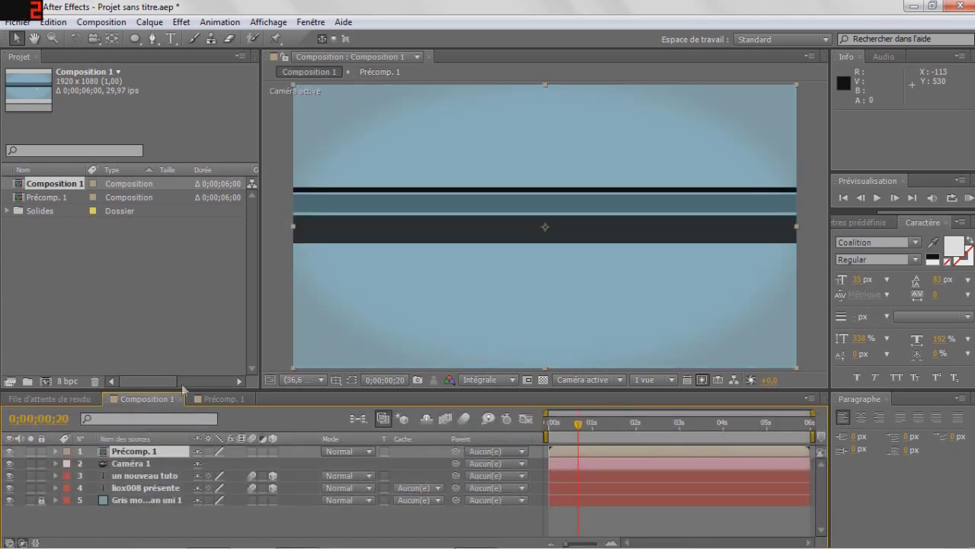
left_click(213, 399)
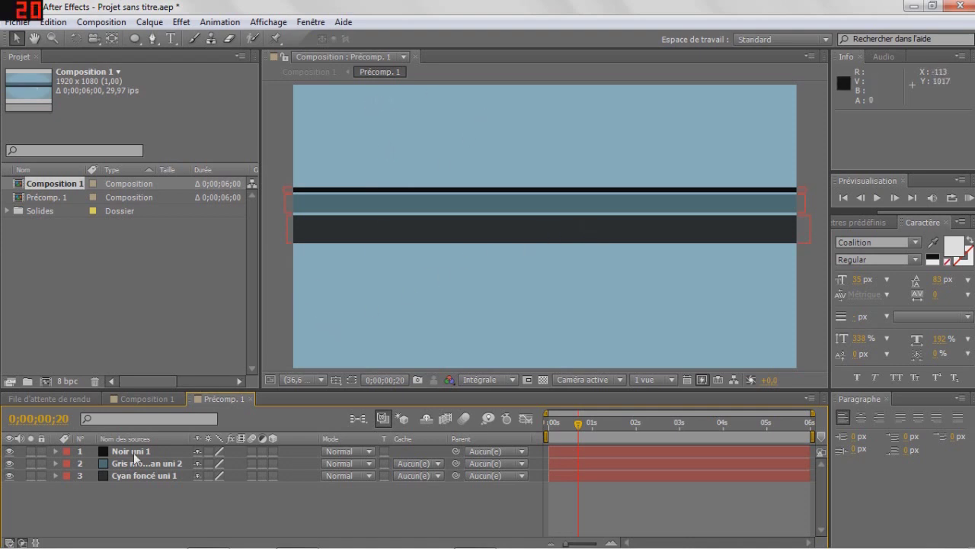
key("ctrl+a")
key("p")
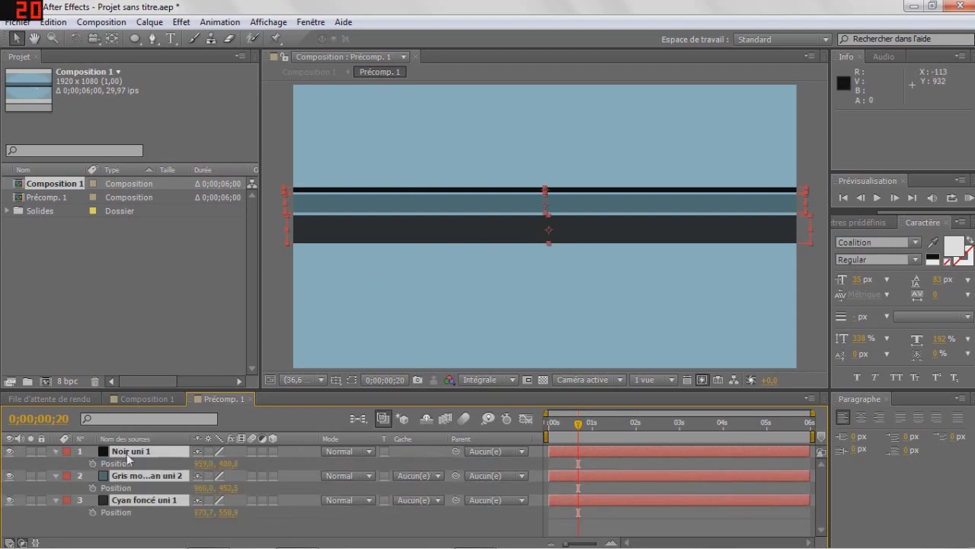
key("F2")
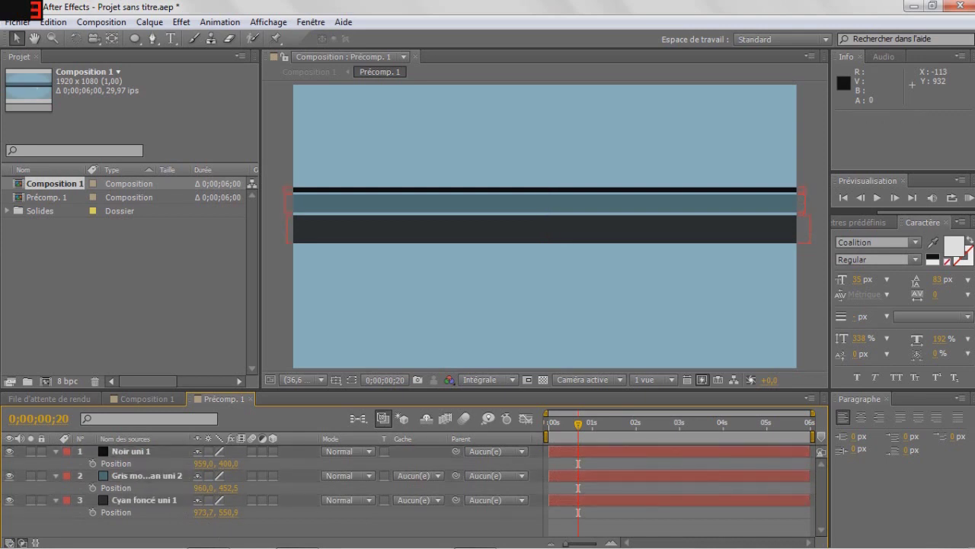
- Keyframe the black line's and near-black band's positions at 0;00;00;20, moving both off the frame's right edge to X 2959,0 and 2973,7
left_click(145, 500)
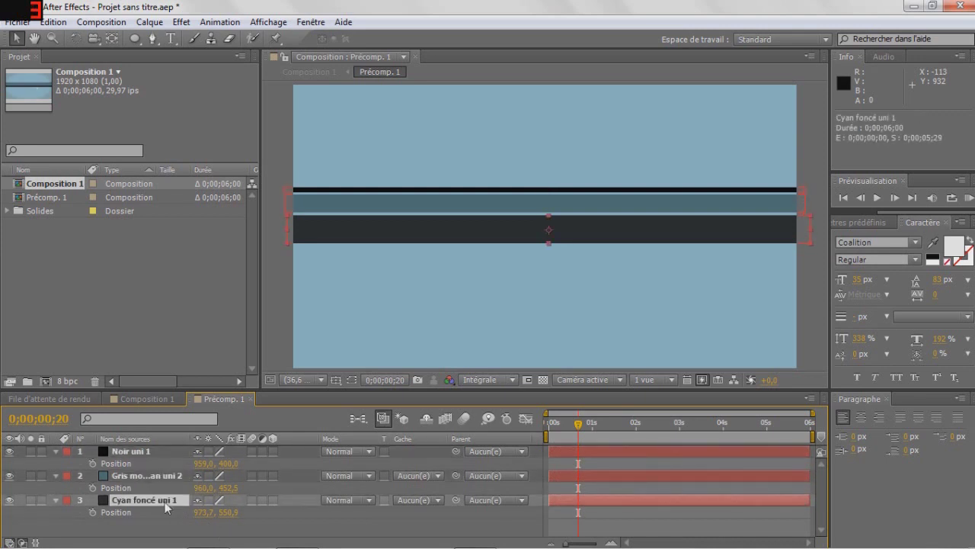
left_click(149, 452, "ctrl")
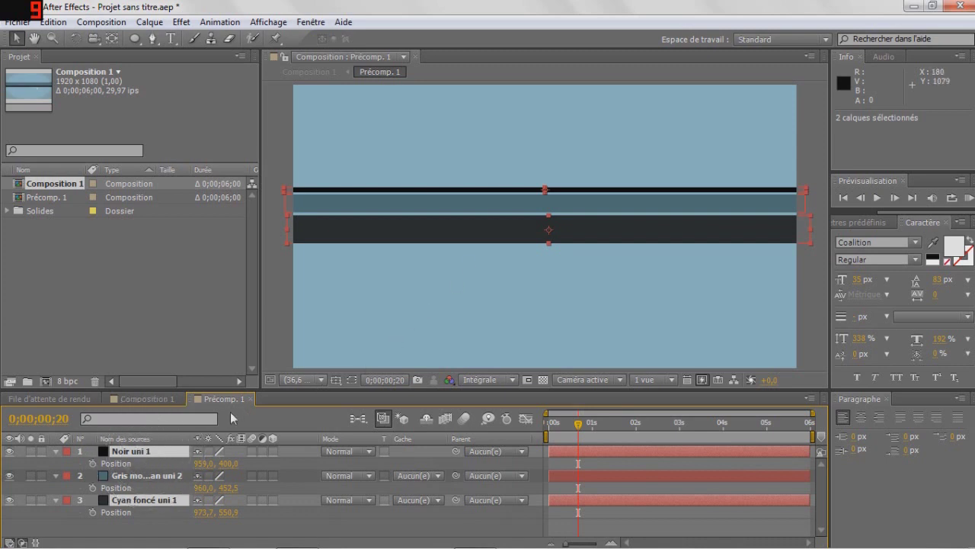
key("p")
left_click(92, 464)
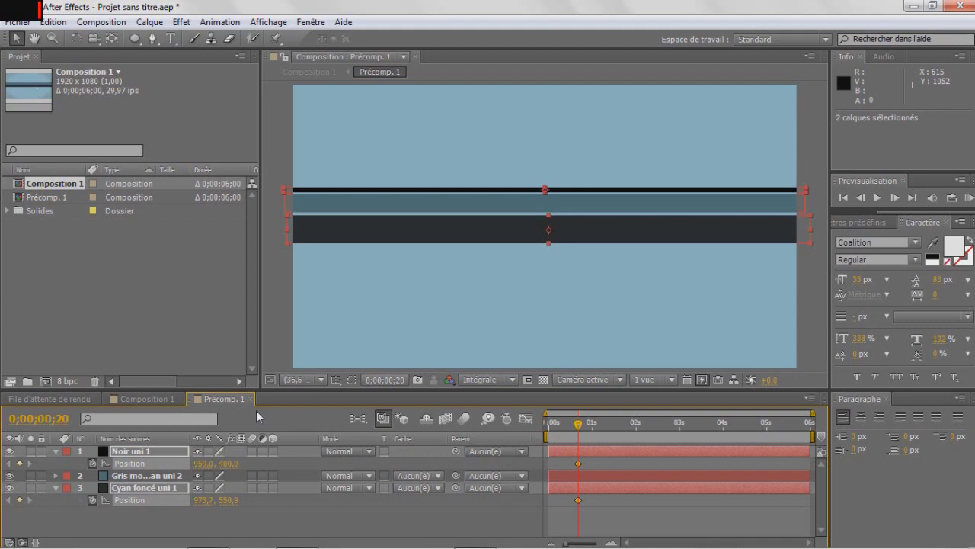
left_click_drag(335, 229, 724, 228)
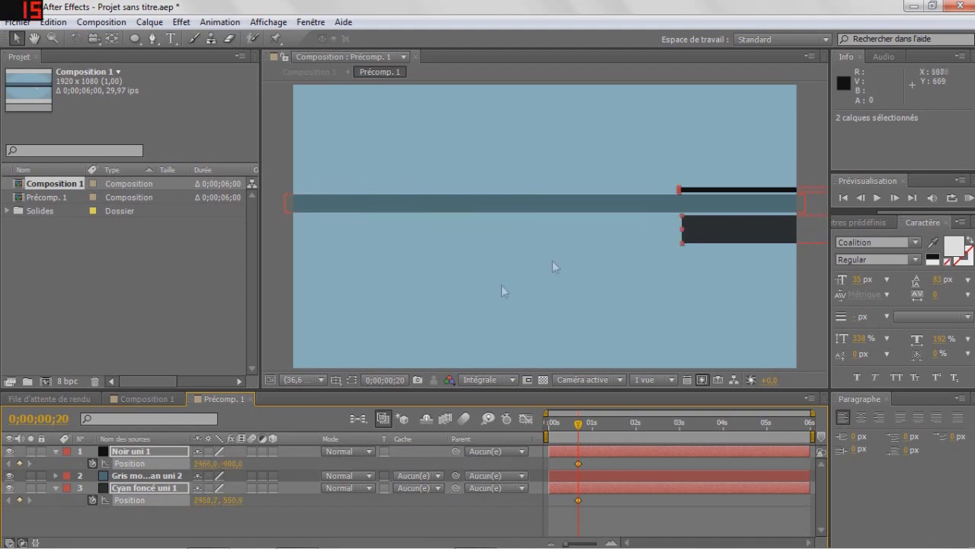
left_click_drag(204, 464, 968, 464)
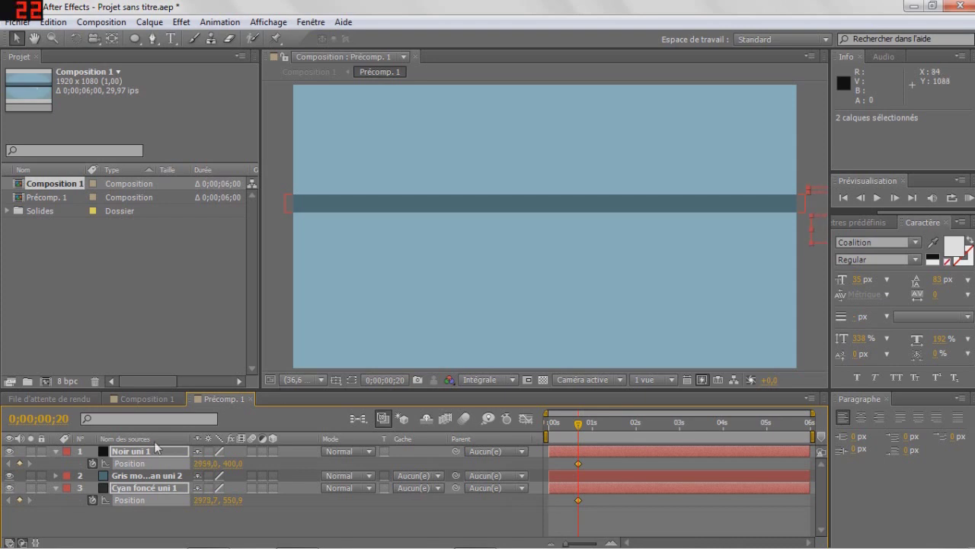
- Keyframe the blue-grey strip's Position at 0;00;00;20, moving it off the frame's left edge to X -1039,0
left_click(168, 486)
left_click(158, 478)
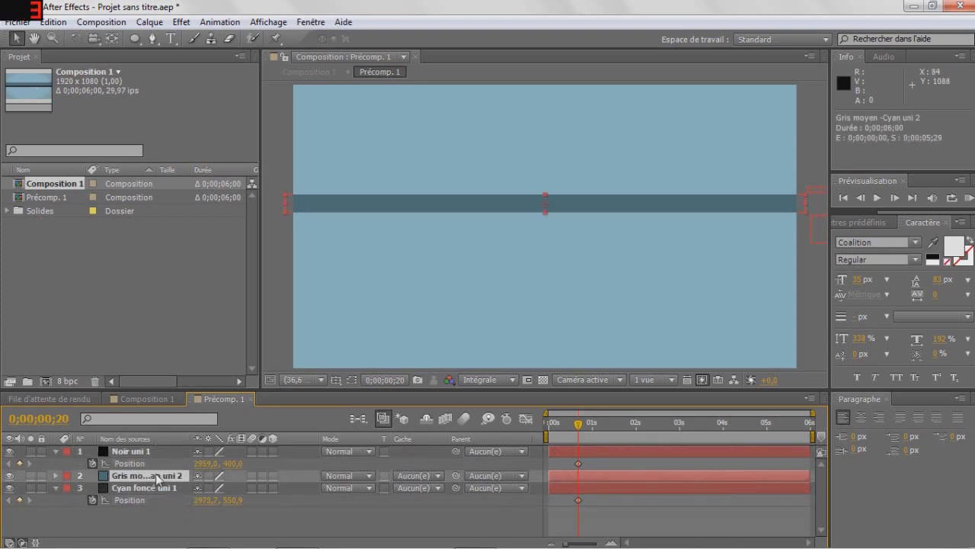
key("p")
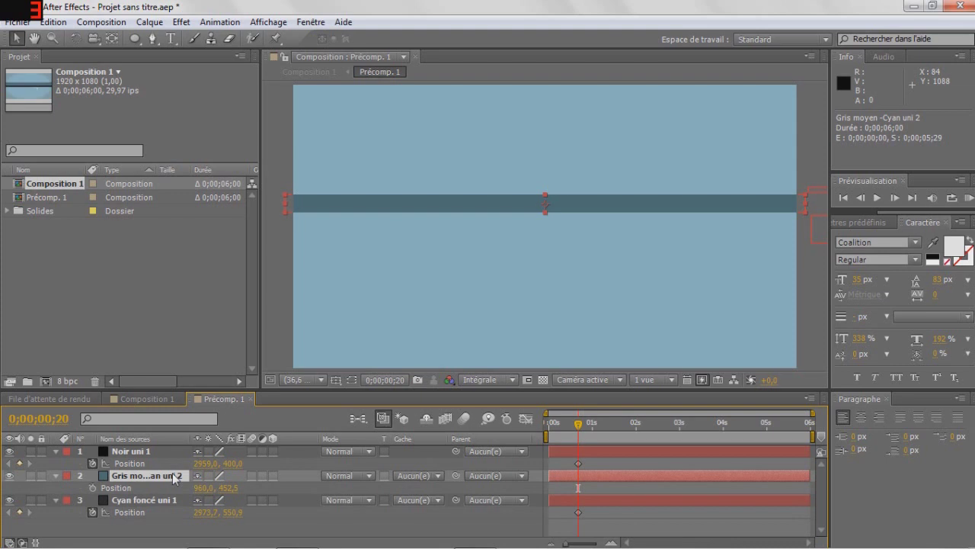
left_click(92, 488)
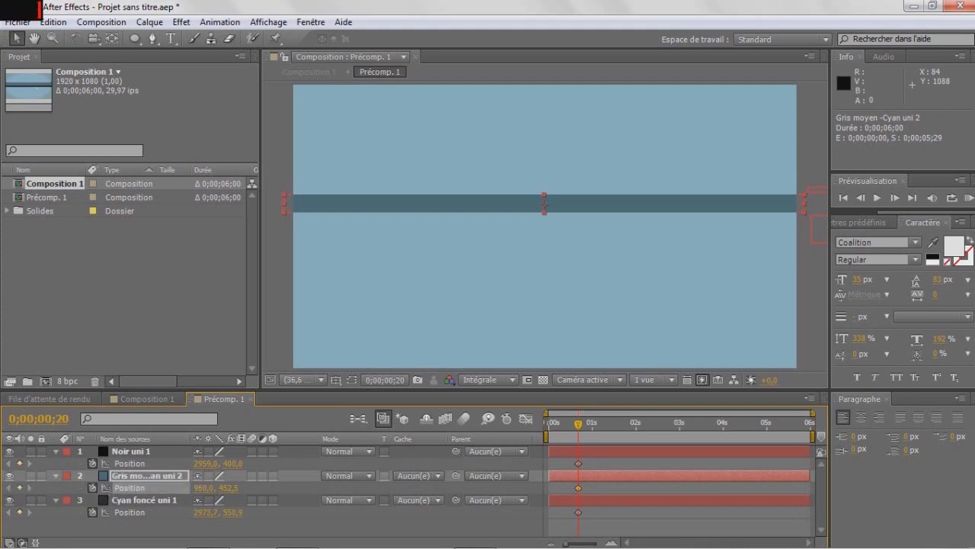
key("ctrl+v")
left_click_drag(202, 488, 30, 525)
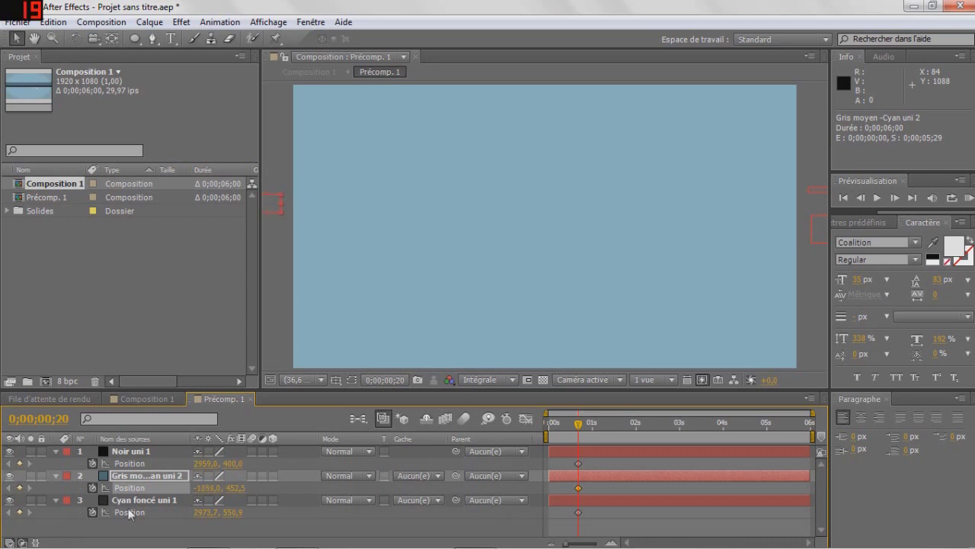
- At 0;00;01;05, bring the black line and the near-black band across the frame to X 935,0 and 949,7
left_click(141, 398)
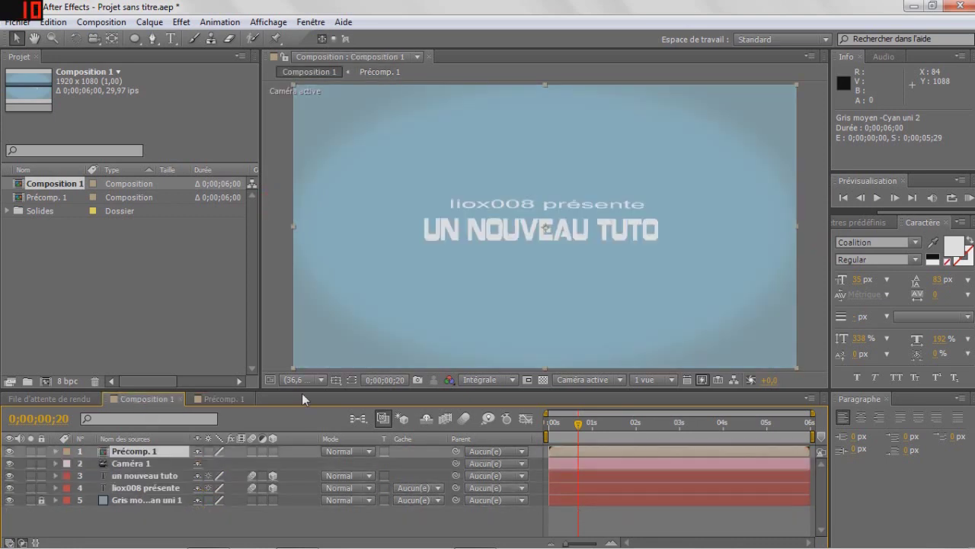
left_click_drag(579, 424, 600, 436)
left_click(241, 398)
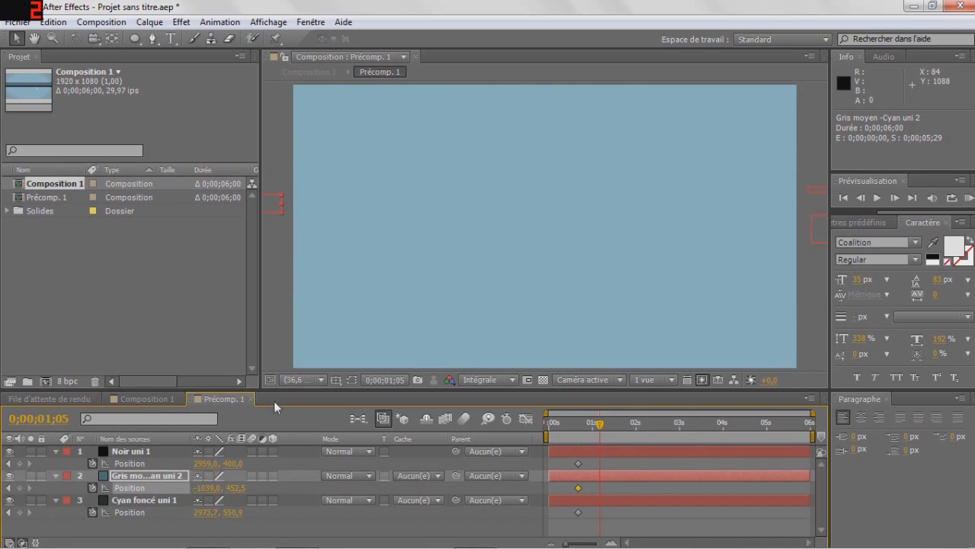
left_click(126, 454)
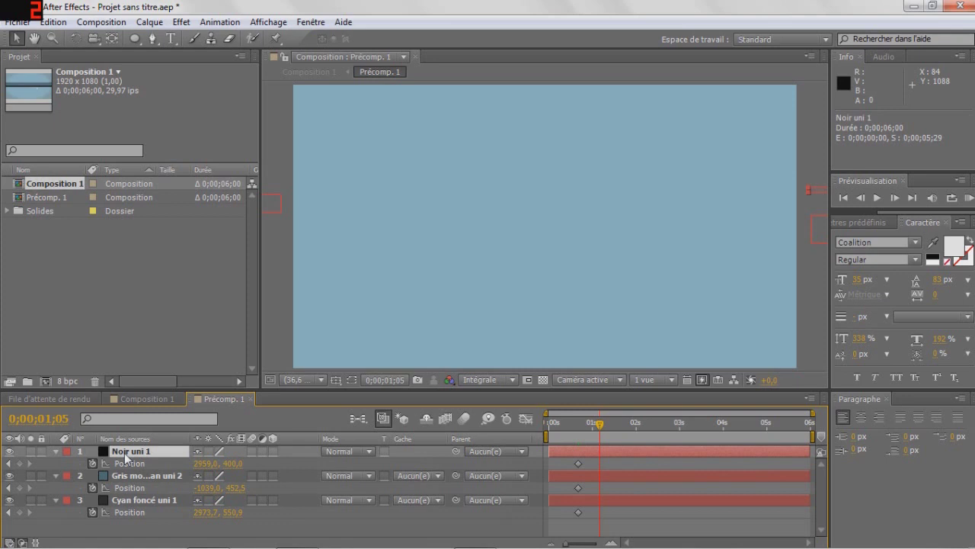
left_click(146, 501, "ctrl")
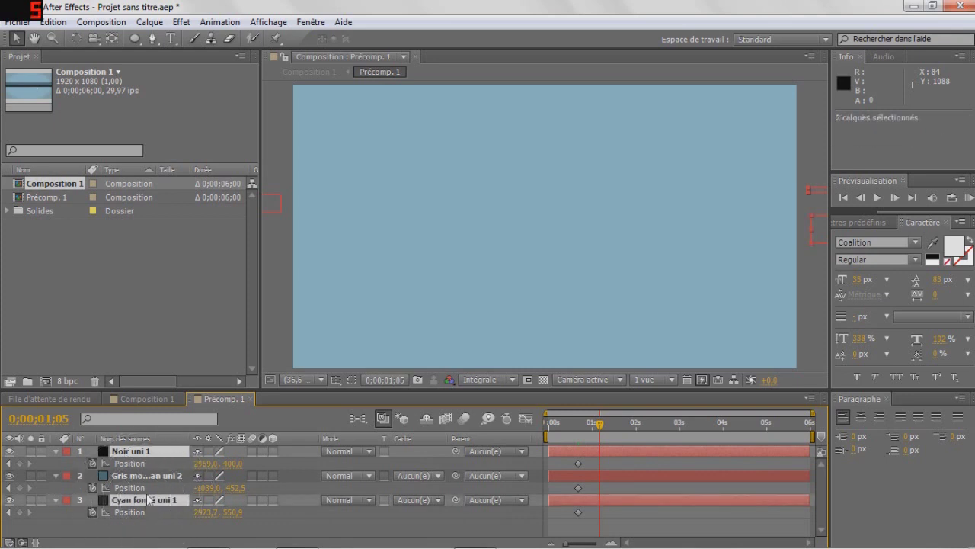
left_click_drag(205, 512, 8, 510)
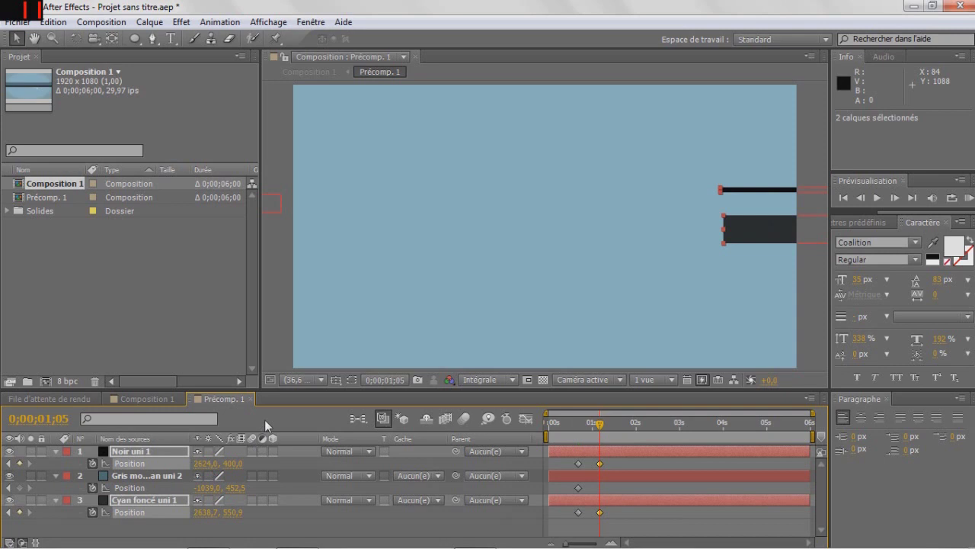
left_click_drag(264, 419, 61, 532)
- Slide the blue-grey strip fully into the frame at 0;00;01;05, setting its X position to 945,0
left_click(151, 476)
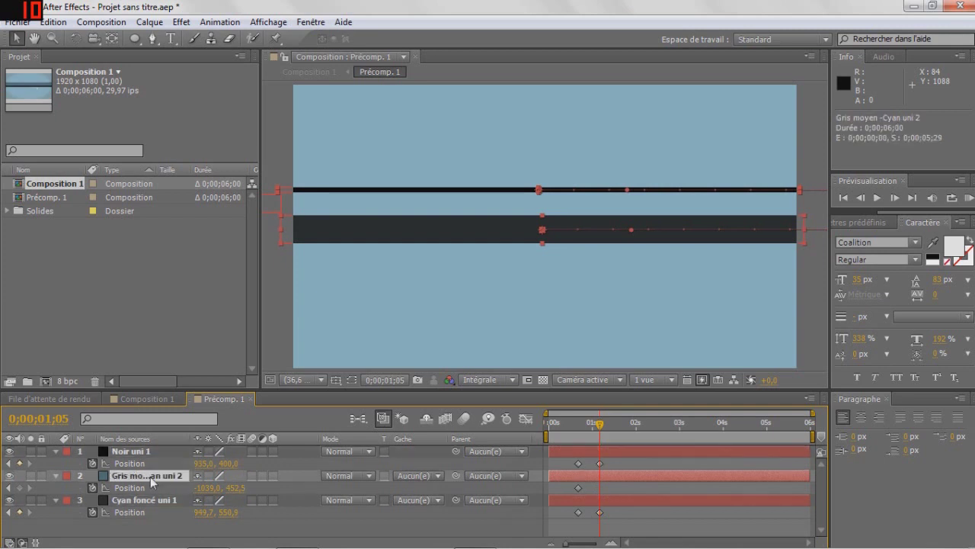
left_click_drag(204, 488, 428, 417)
left_click_drag(180, 490, 274, 490)
- Add Position keyframes at 0;00;01;14 to all three strips so that they hold their places across the frame
left_click(140, 454)
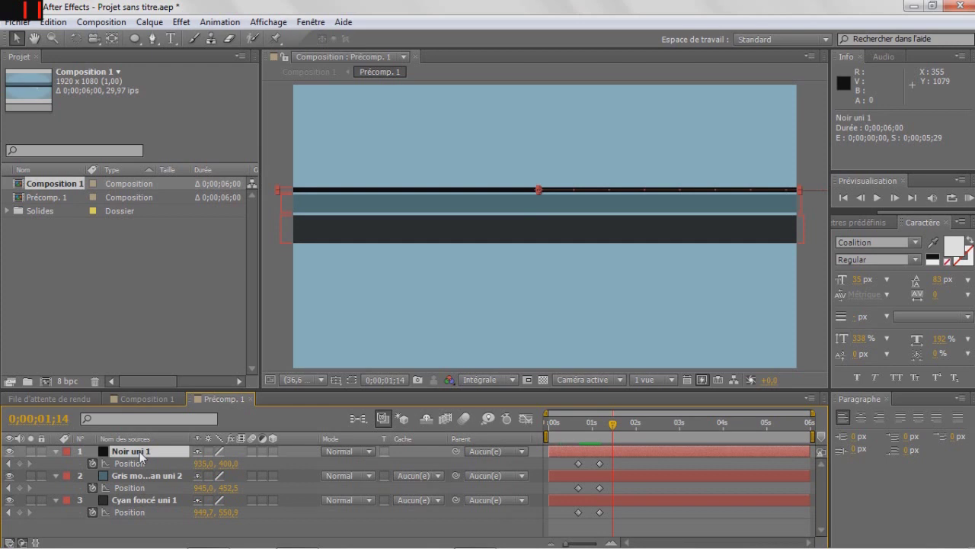
left_click(152, 503, "ctrl")
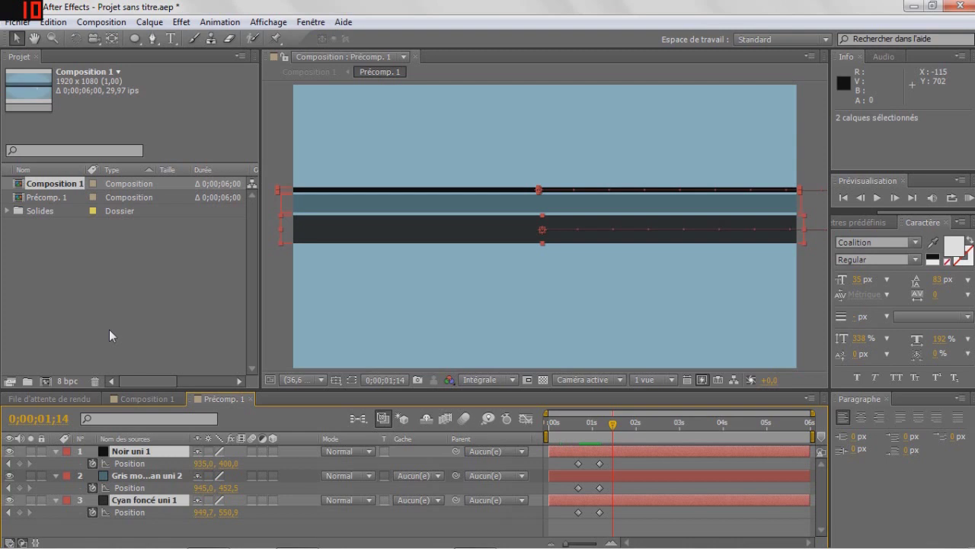
key("ctrl+z")
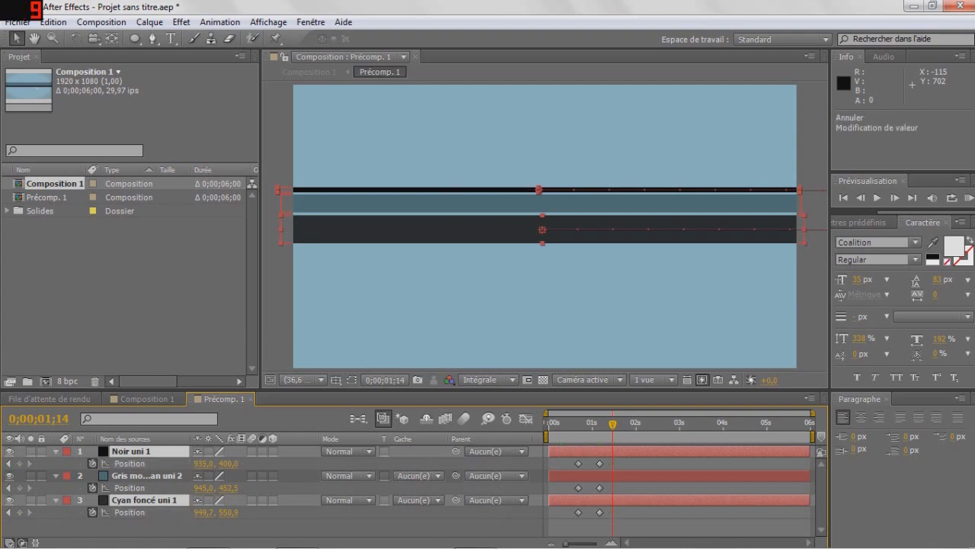
left_click(20, 512)
left_click(20, 488)
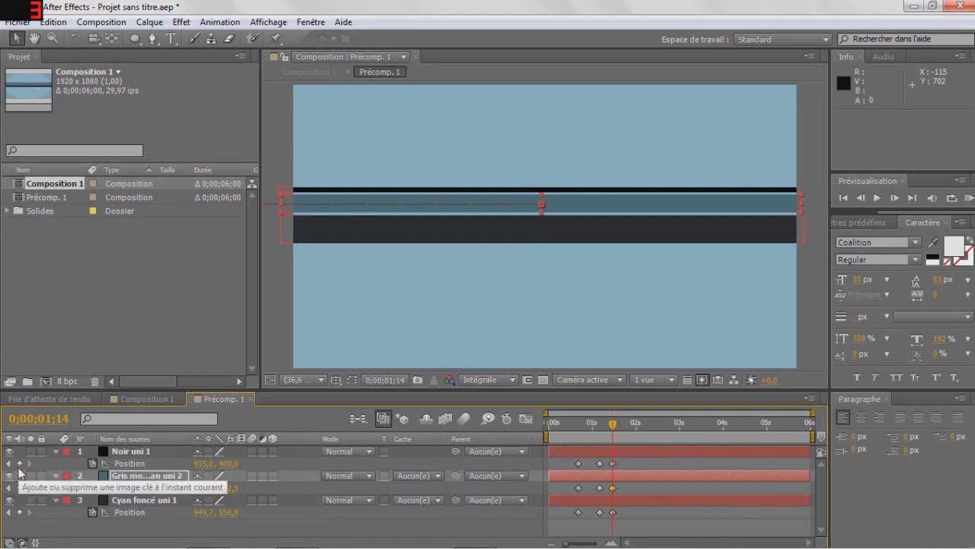
left_click(130, 464)
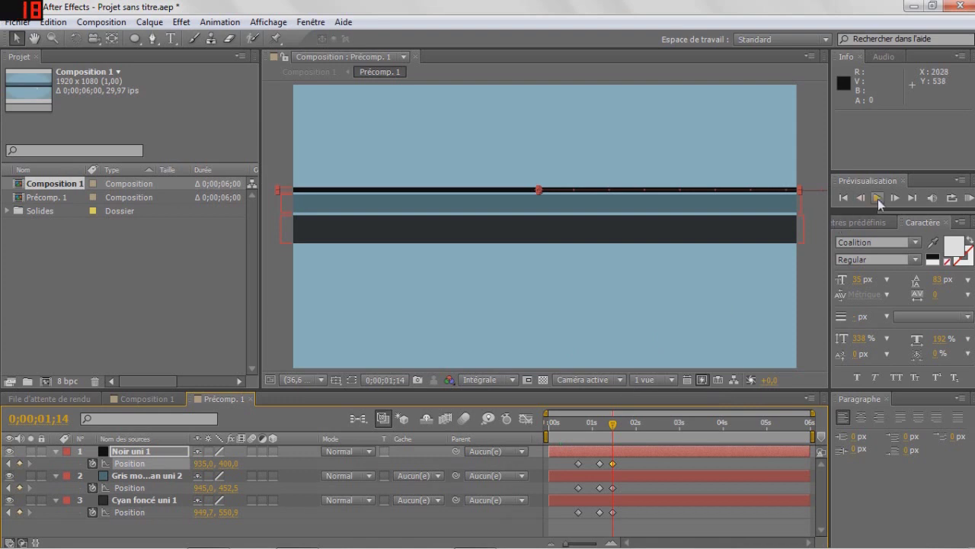
- At 0;00;01;19, move the black line and near-black band off the frame's left edge to X -1083,0 and -1068,3
left_click_drag(613, 424, 621, 425)
left_click(141, 502, "ctrl")
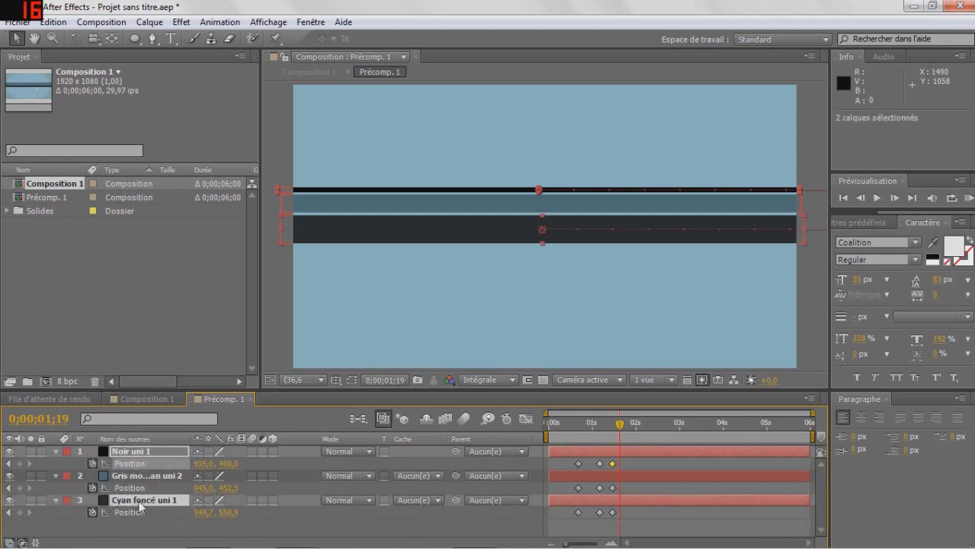
key("shift+Left")
key("shift+Left")
key("shift+Left")
key("shift+Left")
key("shift+Left")
key("shift+Left")
key("shift+Left")
key("shift+Left")
key("shift+Left")
key("shift+Left")
key("shift+Left")
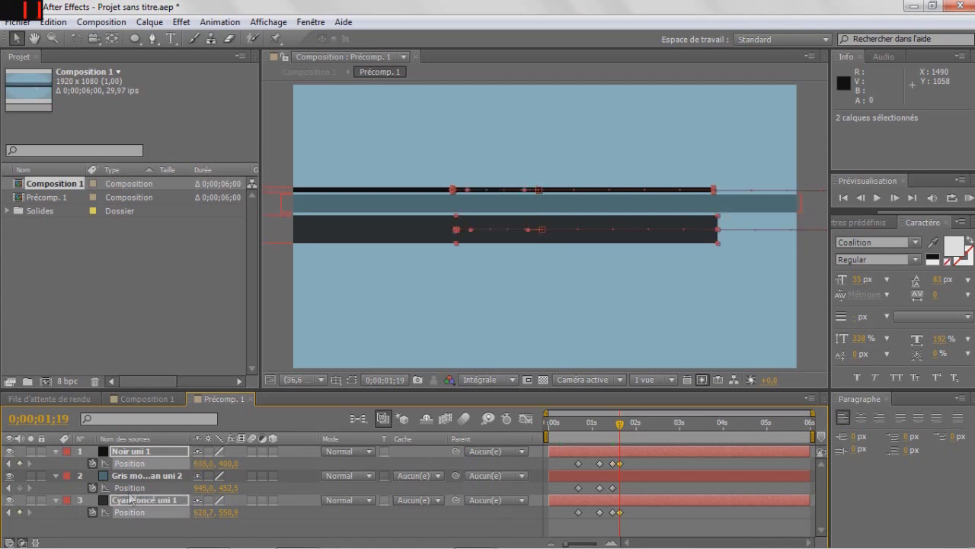
key("shift+Left")
key("shift+Left")
key("shift+Left")
key("shift+Left")
key("shift+Left")
key("shift+Left")
key("shift+Left")
key("shift+Left")
key("shift+Left")
key("shift+Left")
key("shift+Left")
key("shift+Left")
key("shift+Left")
key("shift+Left")
key("shift+Left")
key("shift+Left")
key("shift+Left")
key("shift+Left")
key("shift+Left")
key("shift+Left")
key("shift+Left")
key("shift+Left")
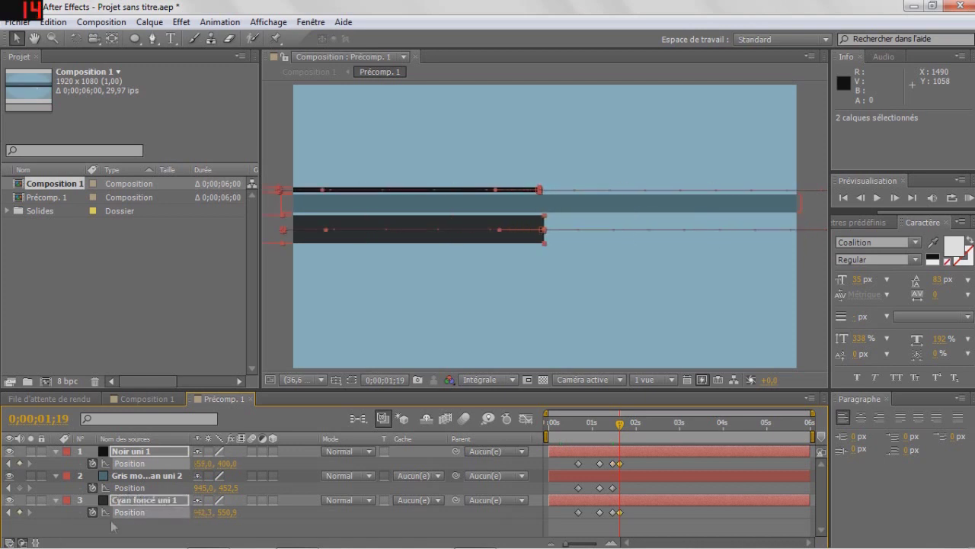
key("shift+Left")
key("shift+Left")
key("shift+Left")
key("shift+Left")
key("shift+Left")
key("shift+Left")
key("shift+Left")
key("shift+Left")
key("shift+Left")
key("shift+Left")
key("shift+Left")
key("shift+Left")
key("shift+Left")
key("shift+Left")
key("shift+Left")
key("shift+Left")
key("shift+Left")
key("shift+Left")
key("shift+Left")
key("shift+Left")
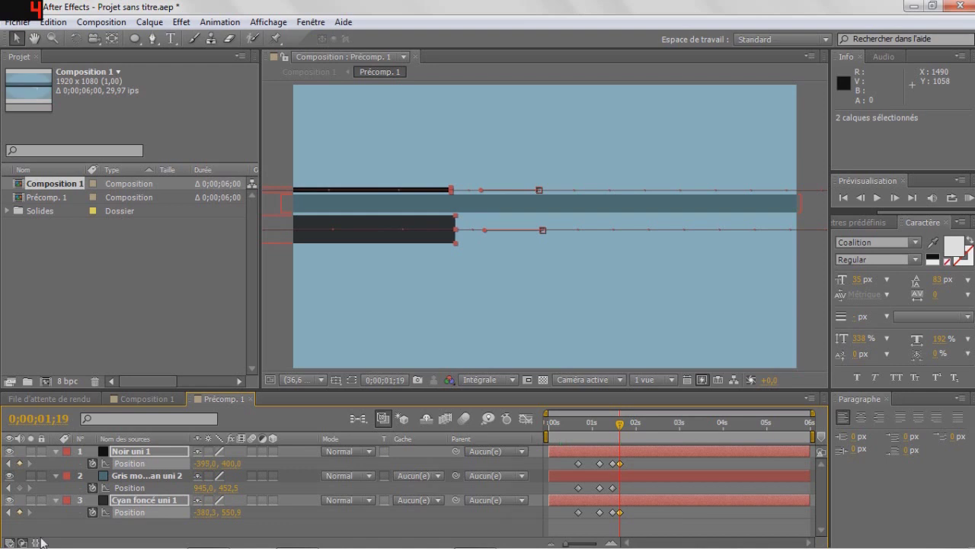
key("shift+Left")
key("shift+Left")
key("shift+Left")
key("shift+Left")
key("shift+Left")
key("shift+Left")
key("shift+Left")
key("shift+Left")
key("shift+Left")
key("shift+Left")
key("shift+Left")
key("shift+Left")
key("shift+Left")
key("shift+Left")
key("shift+Left")
key("shift+Left")
key("shift+Left")
key("shift+Left")
key("shift+Left")
key("shift+Left")
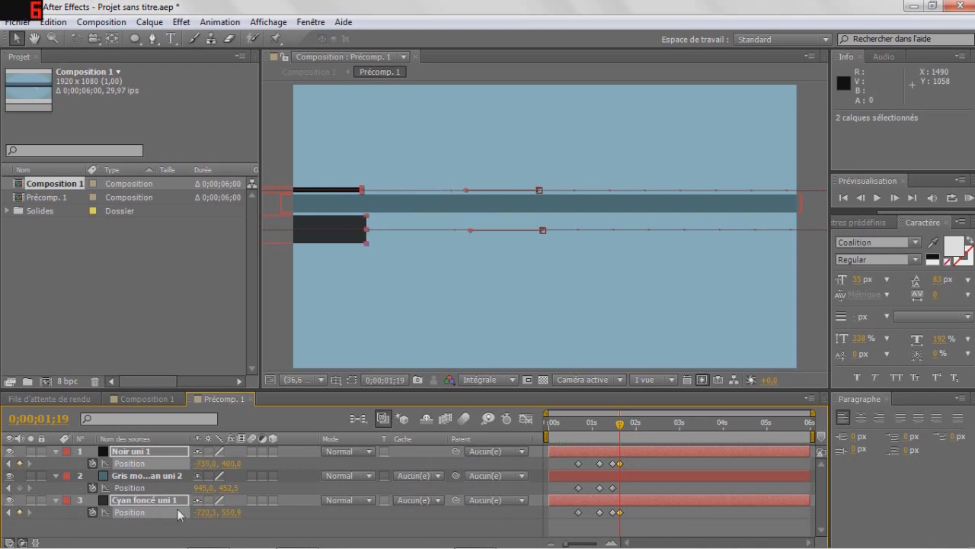
key("shift+Left")
key("shift+Left")
key("shift+Left")
key("shift+Left")
key("shift+Left")
key("shift+Left")
key("shift+Left")
key("shift+Left")
key("shift+Left")
key("shift+Left")
key("shift+Left")
key("shift+Left")
key("shift+Left")
key("shift+Left")
key("shift+Left")
key("shift+Left")
key("shift+Left")
key("shift+Left")
key("shift+Left")
key("shift+Left")
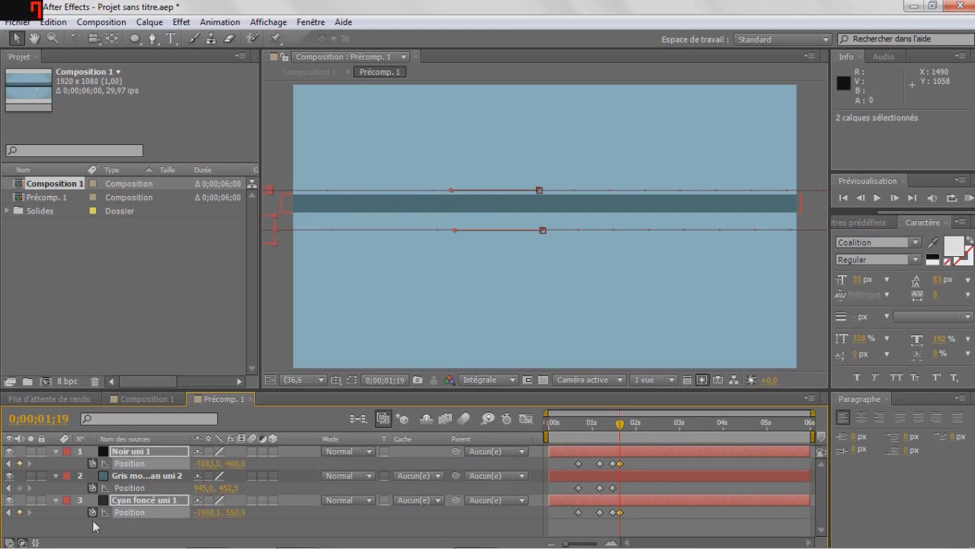
- Move the blue-grey strip off the frame's right edge at 0;00;01;19, setting its X position to 2965,0
left_click(121, 475)
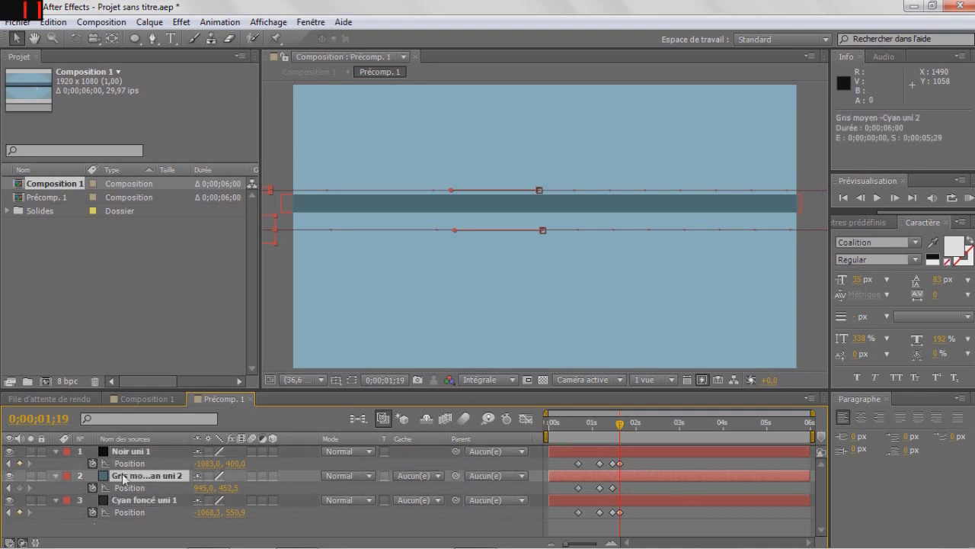
left_click_drag(204, 488, 589, 367)
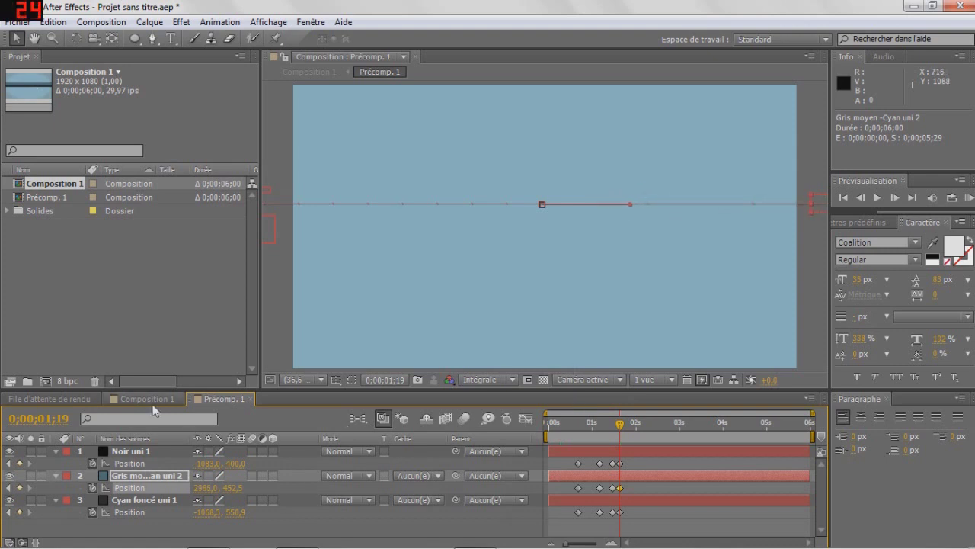
- Preview the strip transition over the titles in Composition 1 from the start and stop at 0;00;01;08
left_click(149, 399)
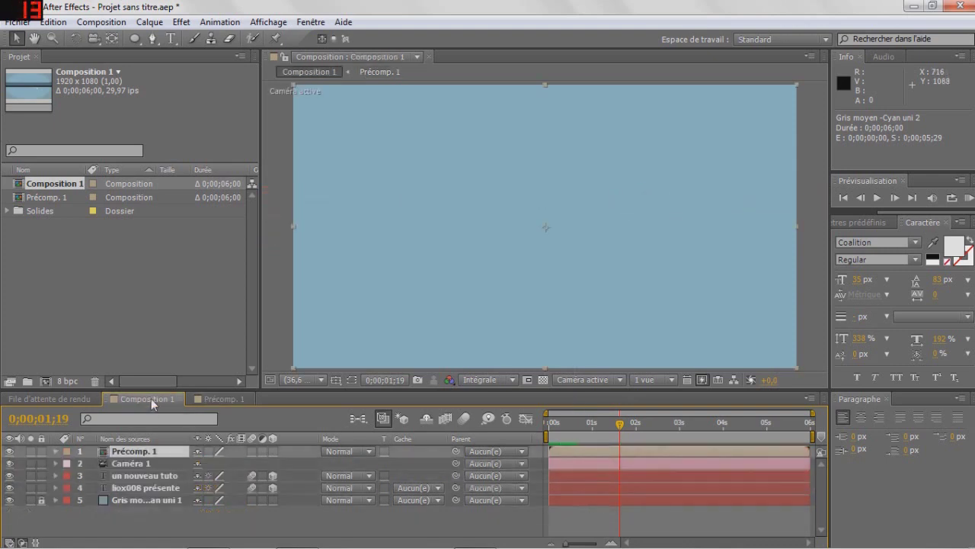
left_click(877, 198)
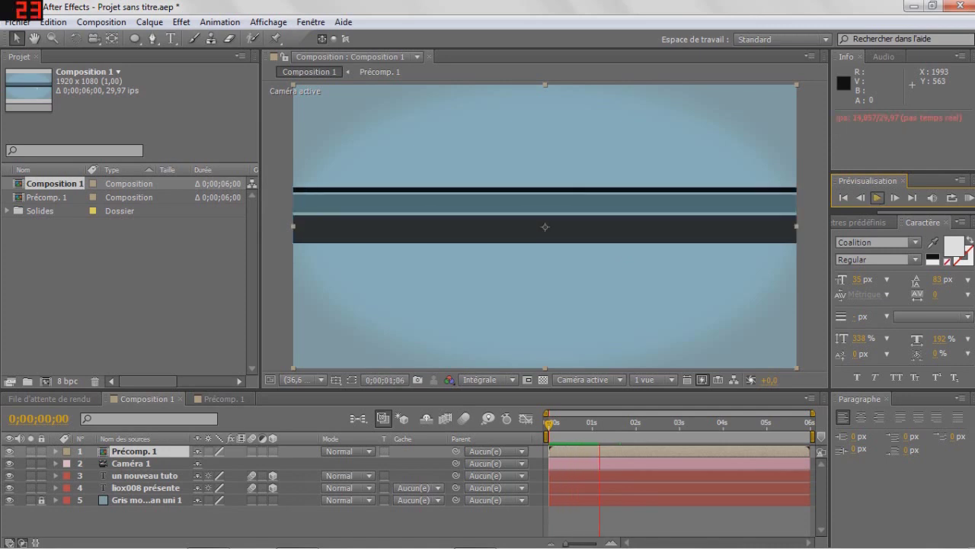
left_click(868, 199)
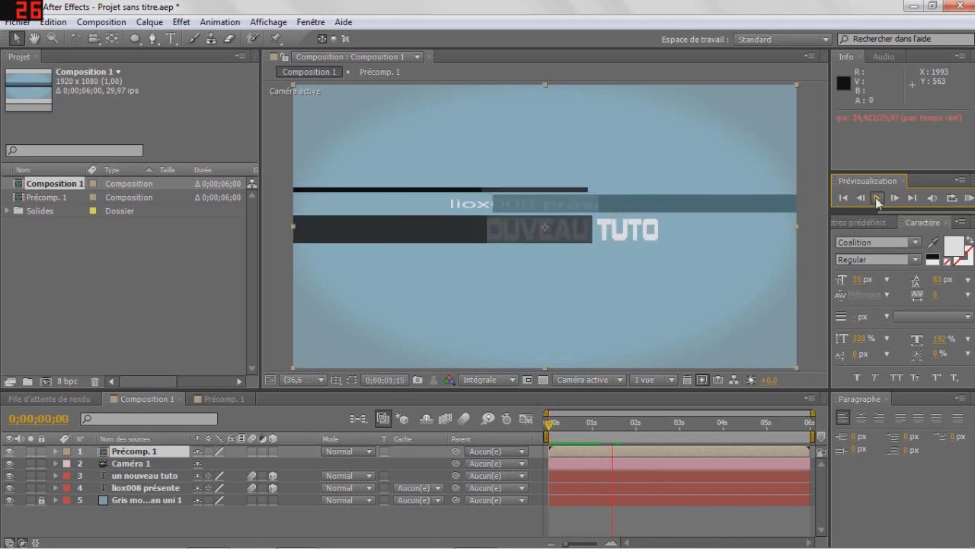
left_click(877, 199)
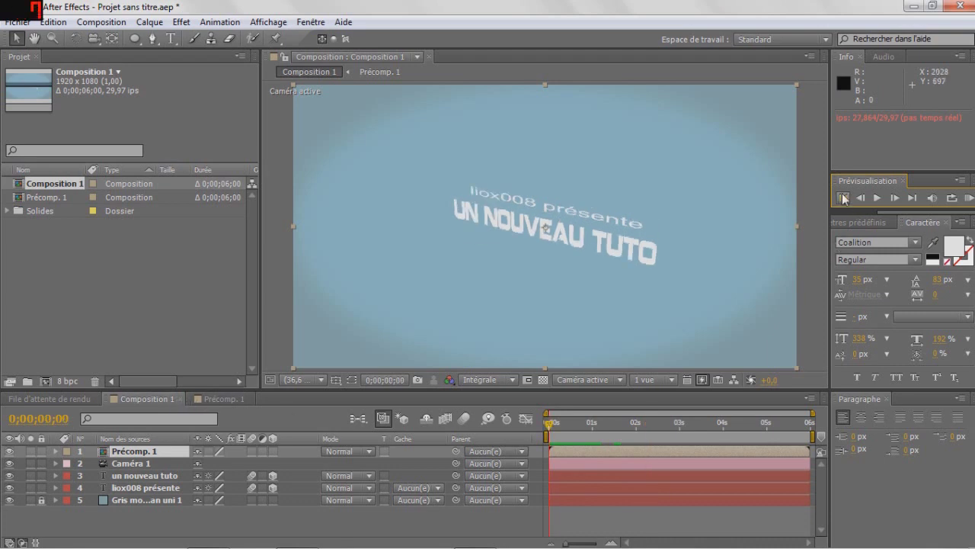
left_click(843, 197)
left_click(877, 198)
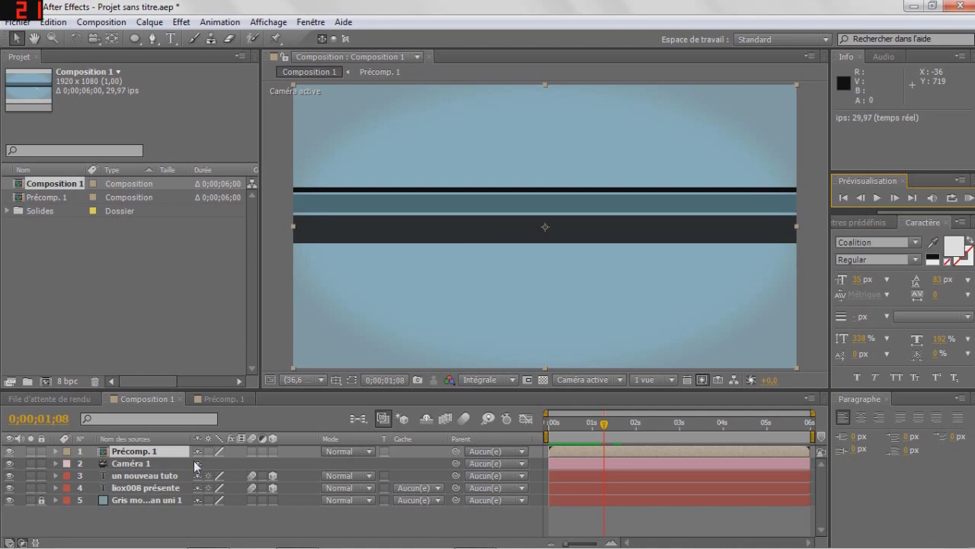
- Duplicate the Précomp. 1 layer in Composition 1 and rename the copy Précomp. 2
key("ctrl+d")
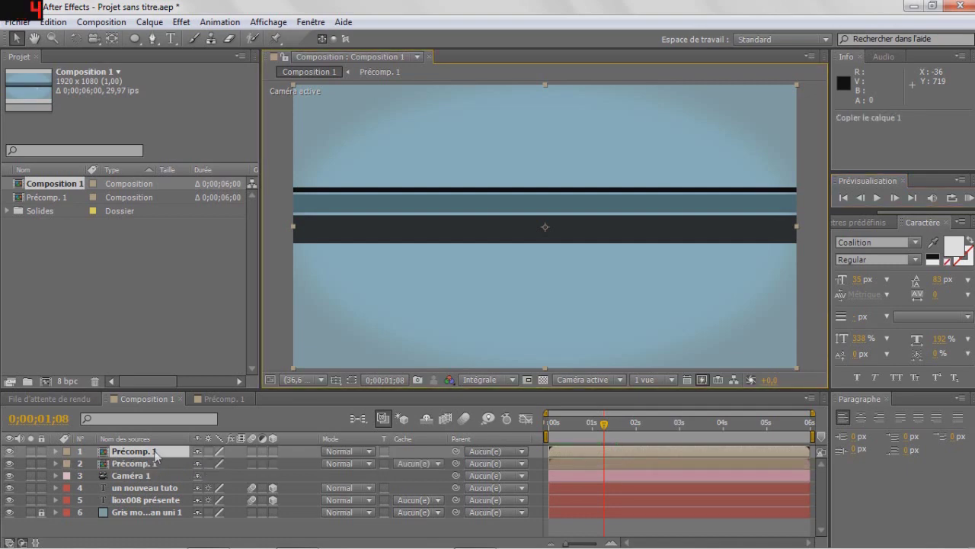
right_click(155, 456)
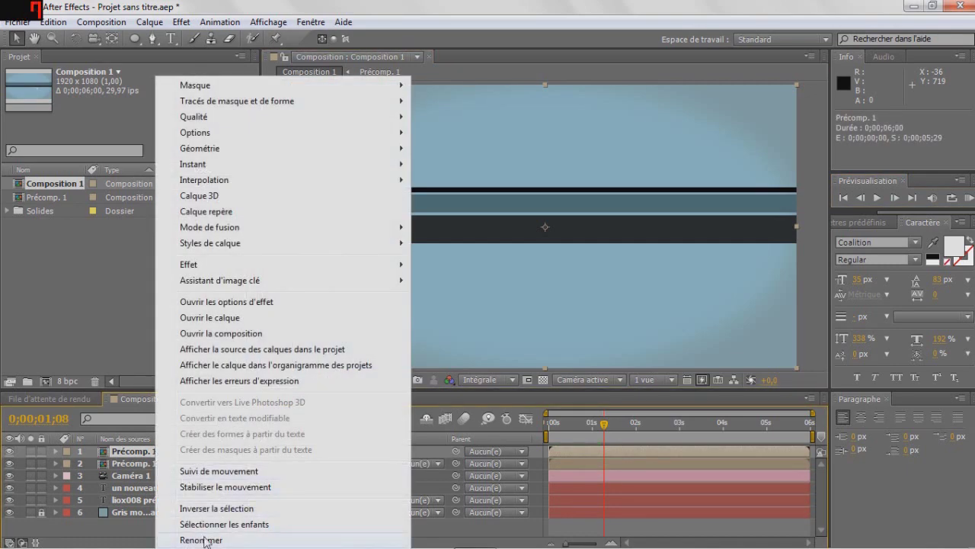
left_click(206, 537)
key("End")
key("BackSpace")
key("BackSpace")
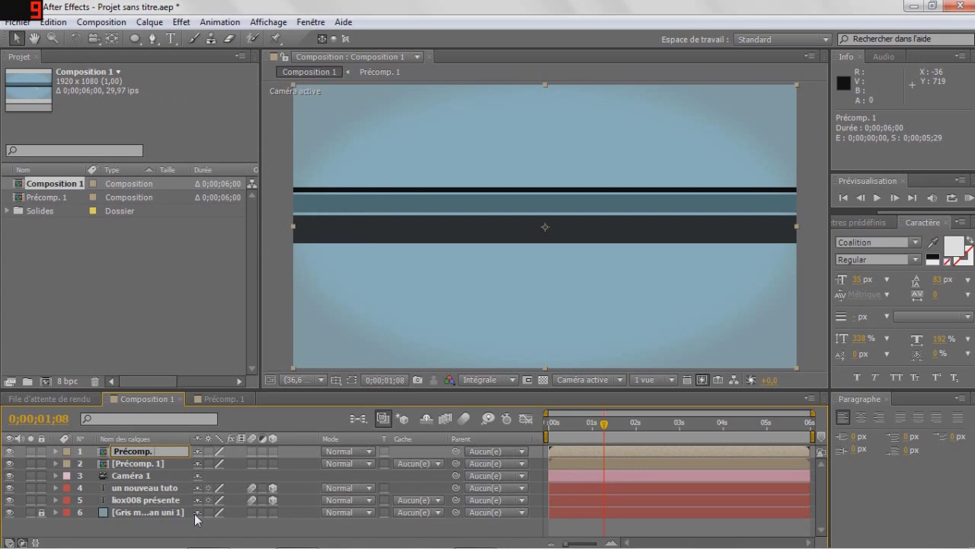
type("2")
key("Return")
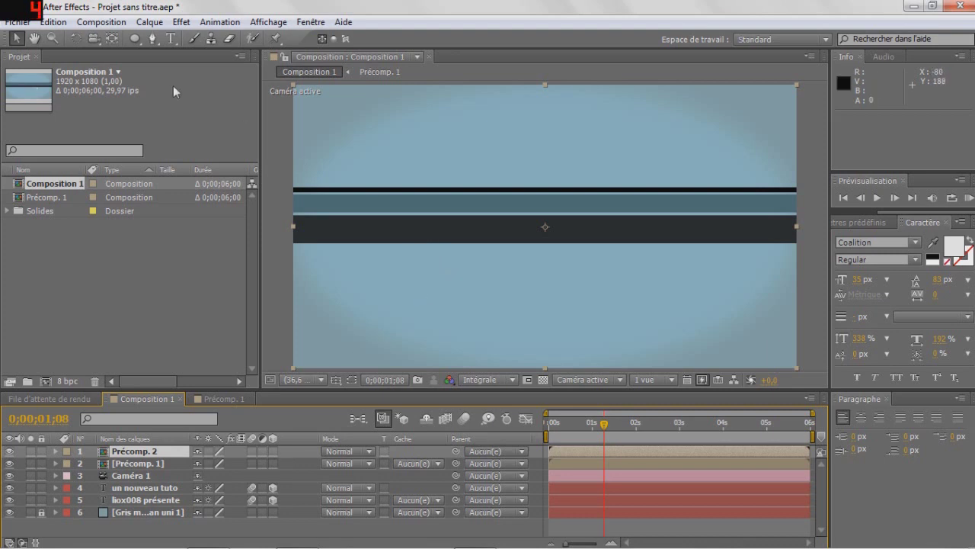
- Rotate Précomp. 2 so its strips rise diagonally and place it in the frame's lower-right corner, at about 1119, 1035
left_click(77, 38)
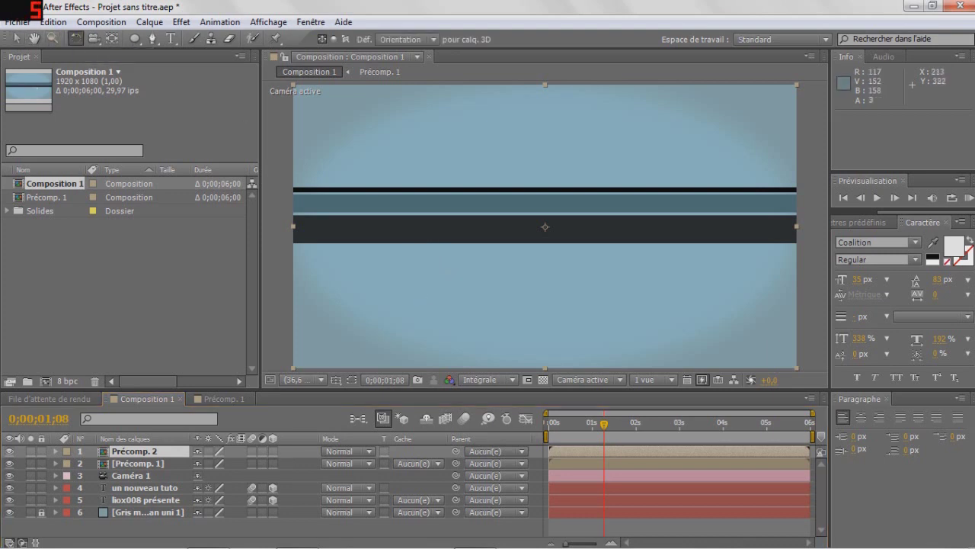
left_click_drag(369, 202, 436, 292)
left_click_drag(476, 259, 429, 253)
key("v")
left_click_drag(439, 216, 497, 337)
left_click_drag(555, 348, 557, 352)
left_click_drag(684, 294, 667, 307)
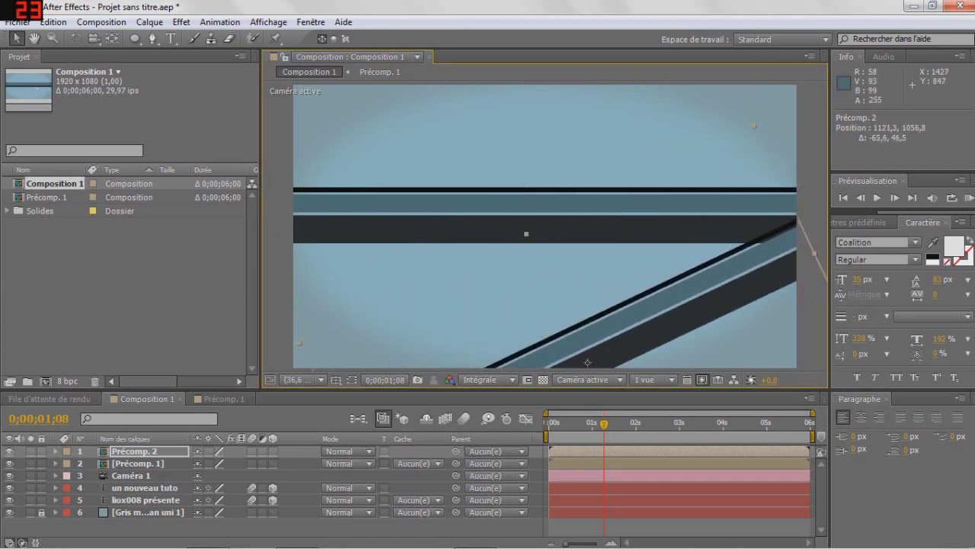
left_click_drag(587, 361, 587, 357)
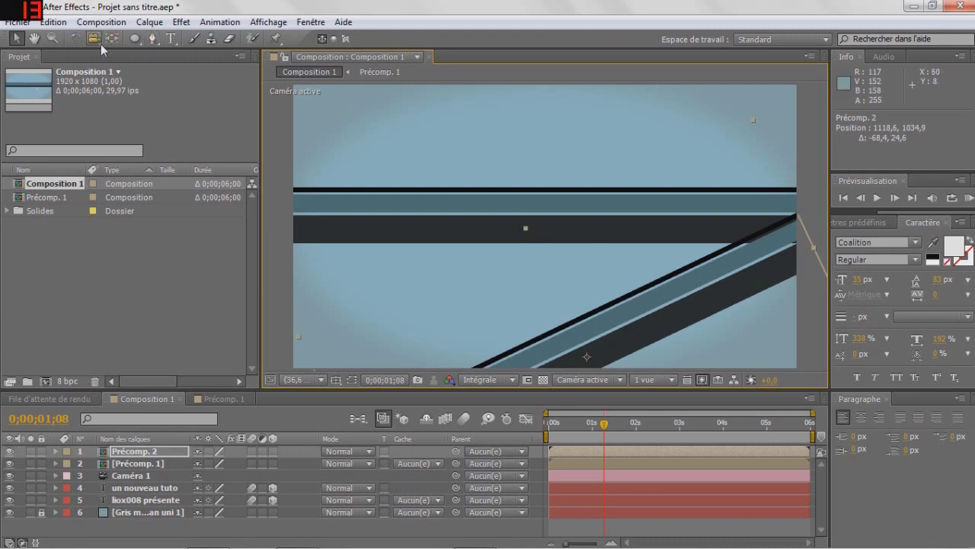
- Set the Précomp. 2 layer's rotation to -24,5° and preview the diagonal strips crossing the frame
key("w")
left_click_drag(763, 310, 698, 296)
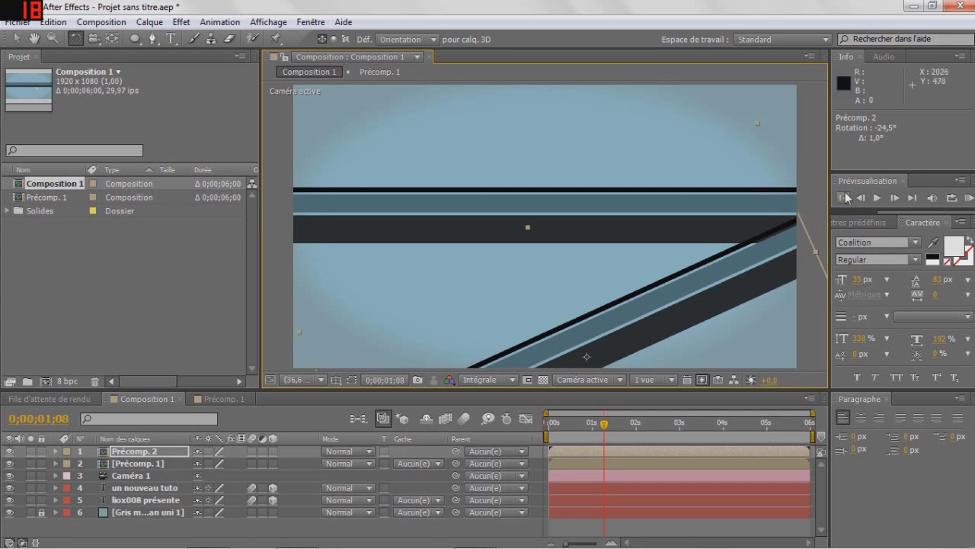
left_click(878, 198)
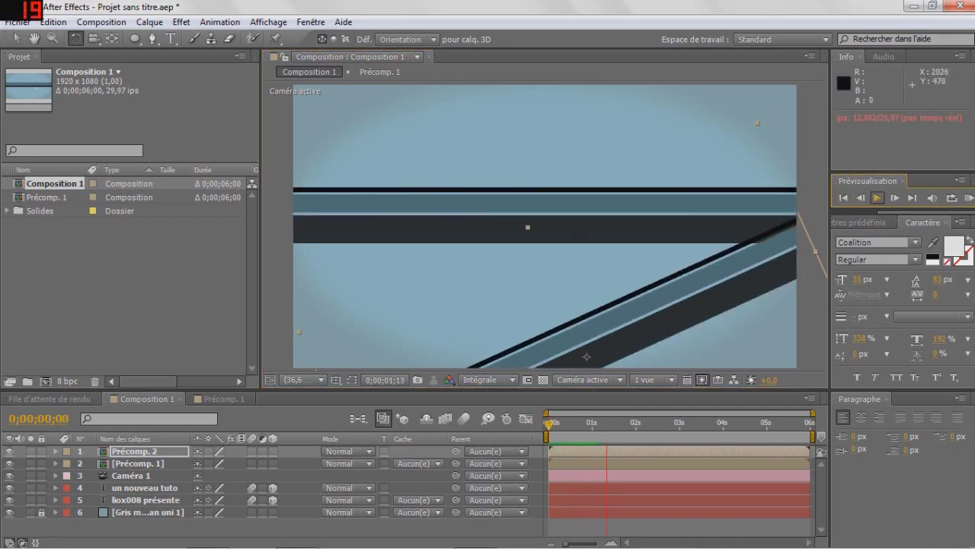
left_click(859, 199)
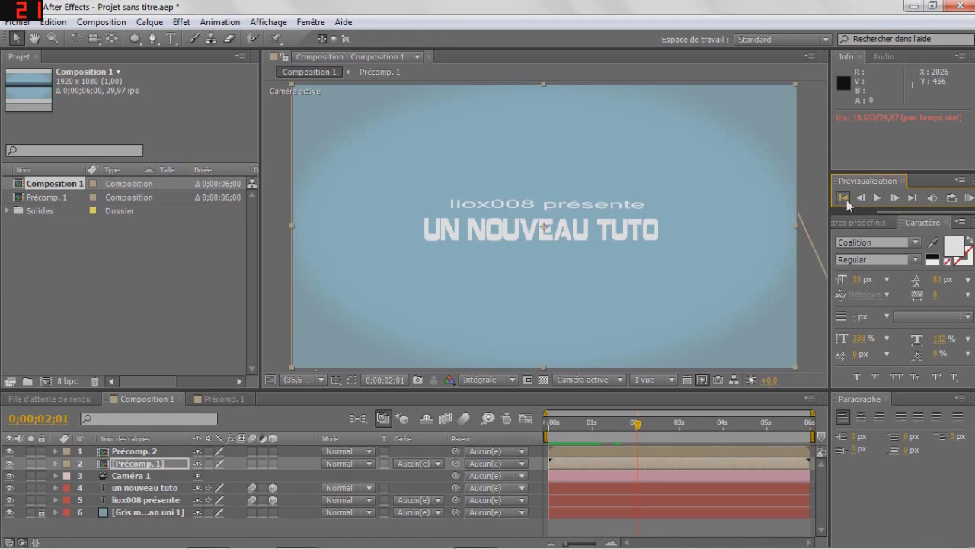
- Add opacity keyframes to the "un nouveau tuto" and "liox008 présente" layers at 0;00;01;05, while the strips cover the titles
left_click(844, 199)
left_click(877, 198)
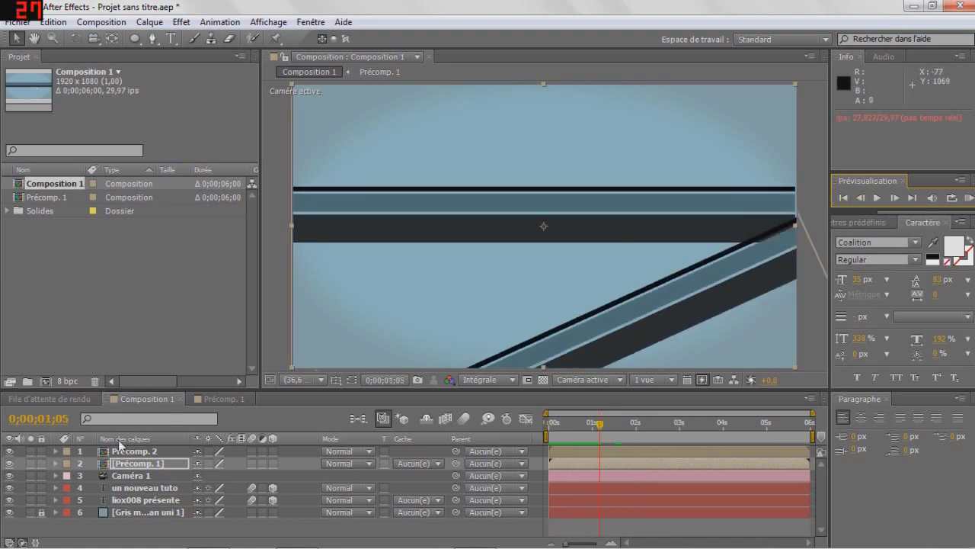
left_click(298, 501)
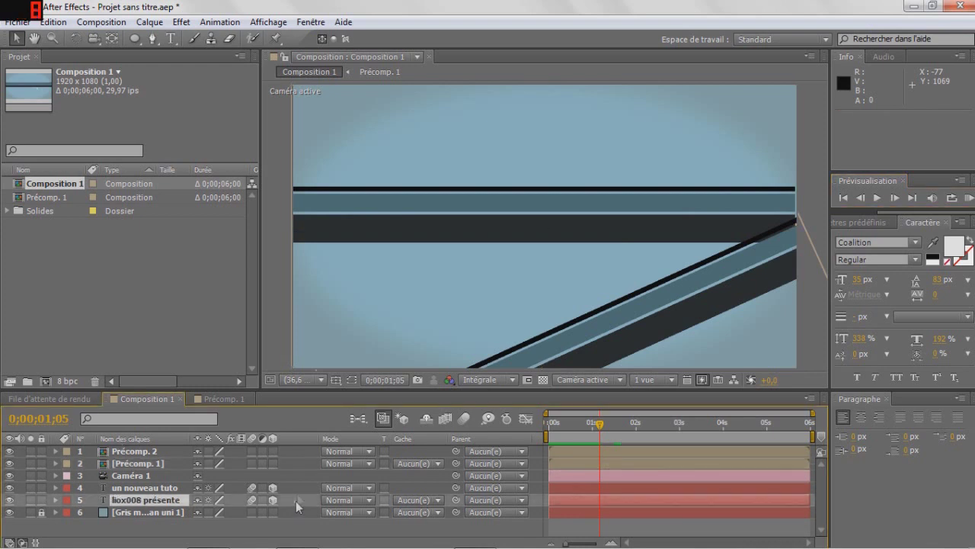
left_click(298, 489, "shift")
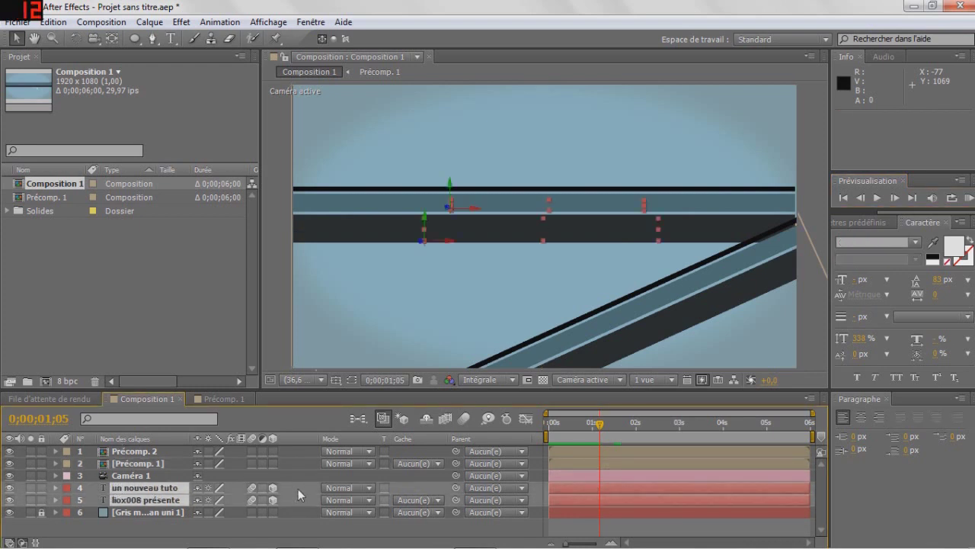
key("t")
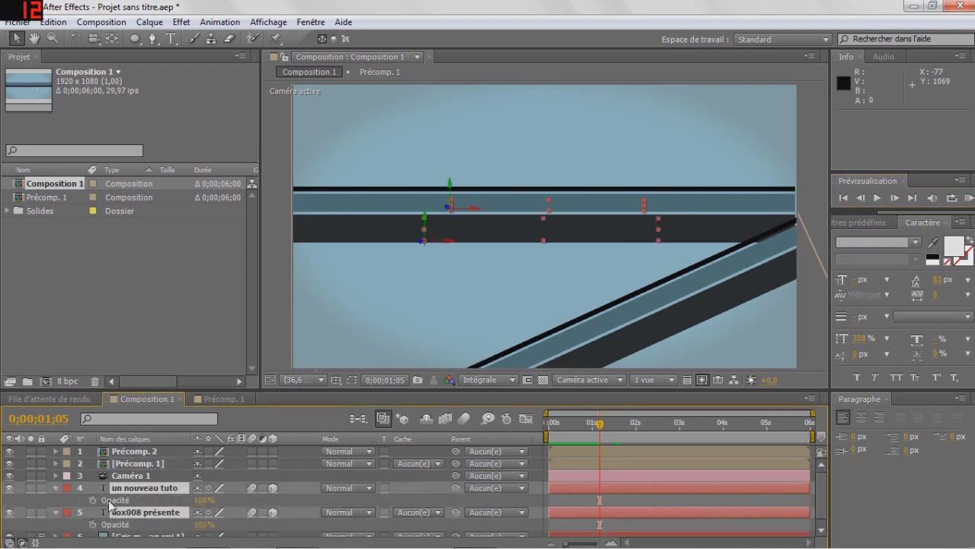
scroll(109, 504, "down", 1)
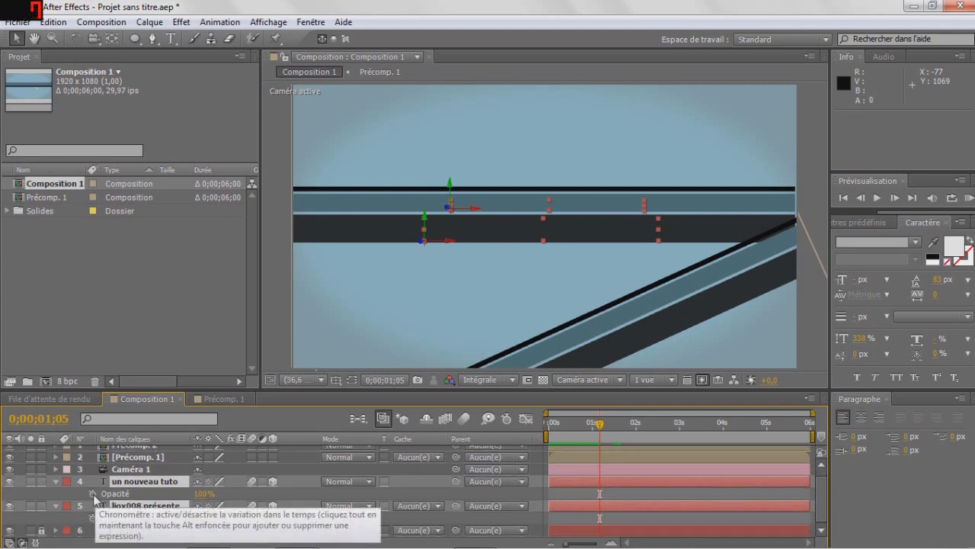
left_click(94, 493)
- Set the opacity of both title layers to 0% one frame further on, at 0;00;01;06
left_click(895, 197)
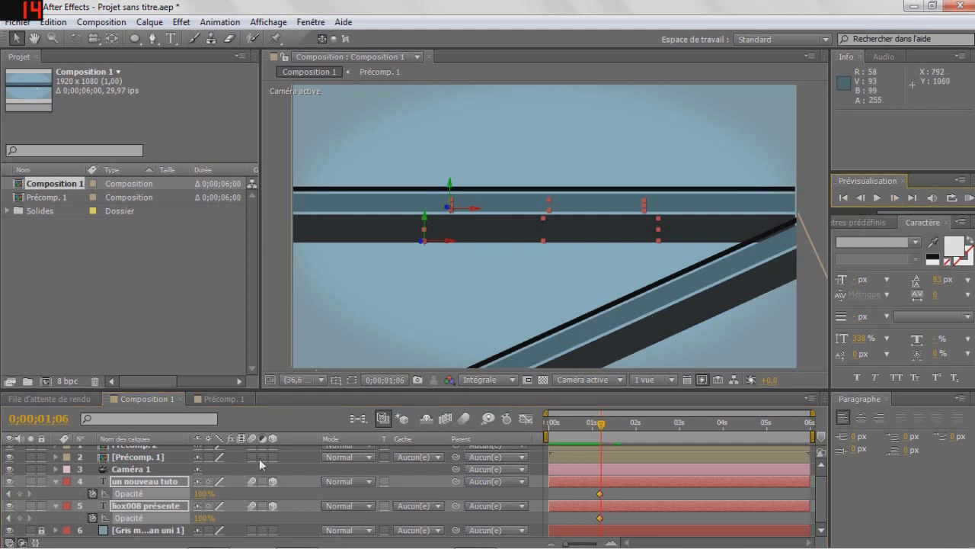
left_click_drag(202, 493, 166, 493)
left_click_drag(200, 494, 193, 494)
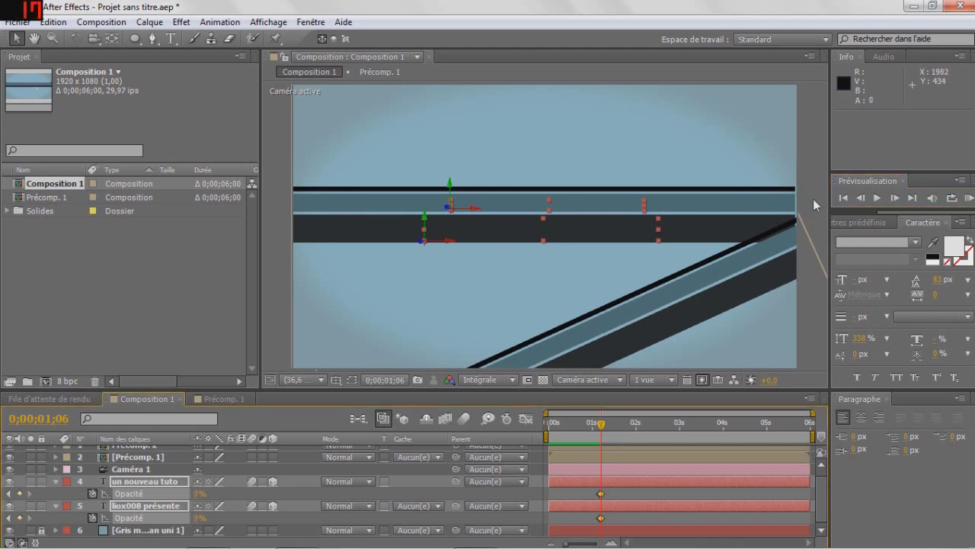
- Preview Composition 1 from the start to check how the titles disappear behind the strips
left_click(878, 198)
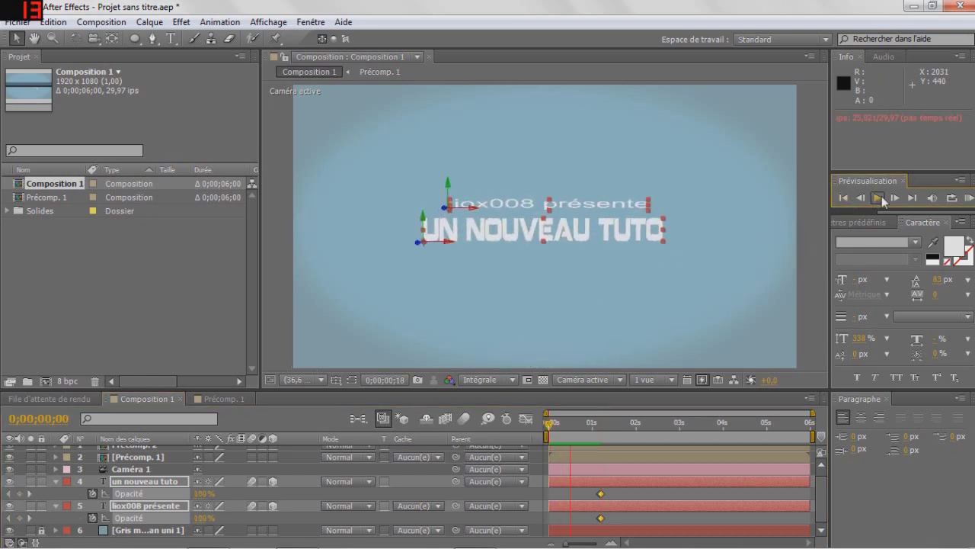
left_click(862, 199)
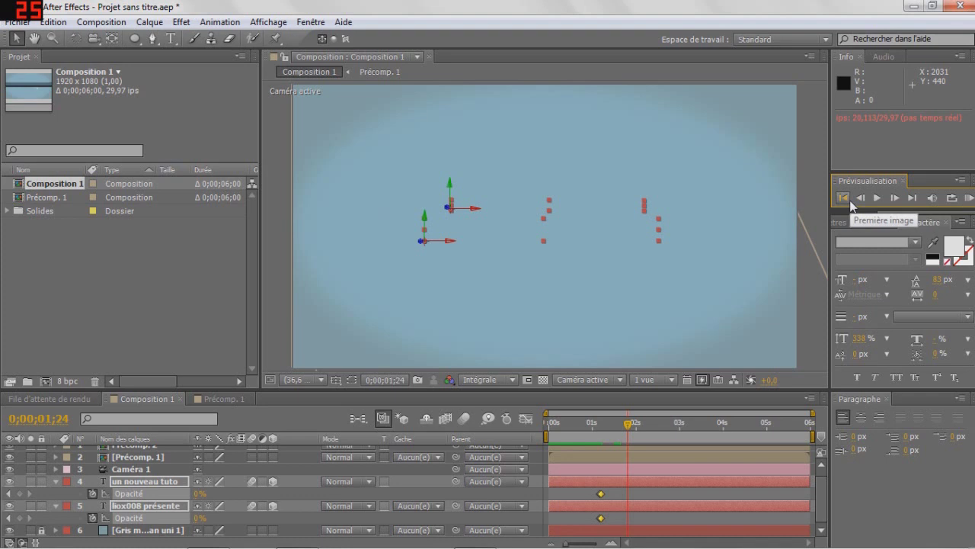
left_click(843, 198)
left_click(877, 198)
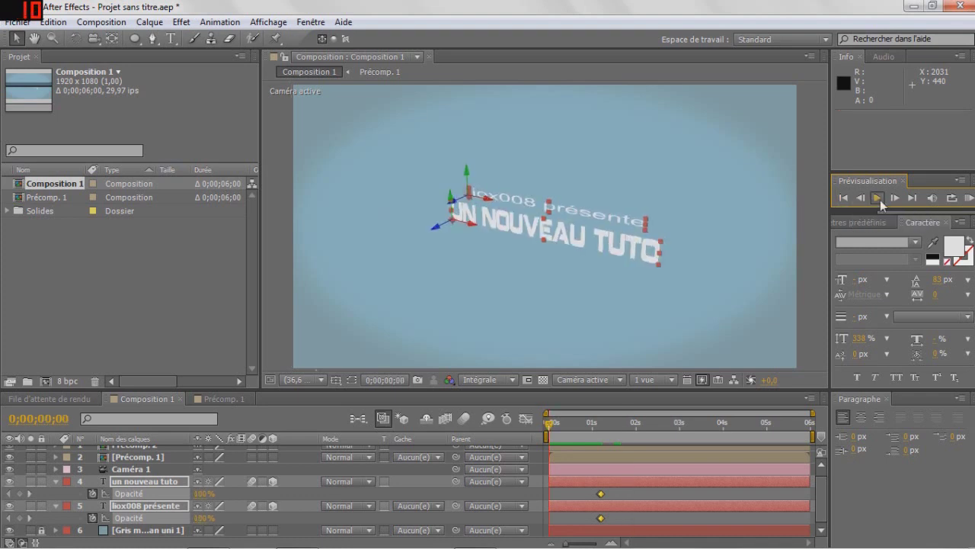
left_click(877, 198)
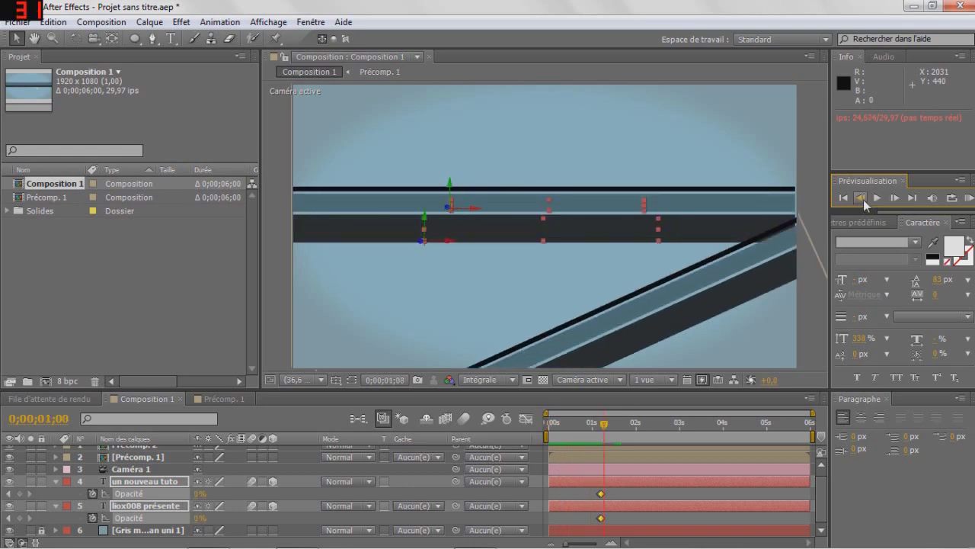
left_click(10, 494)
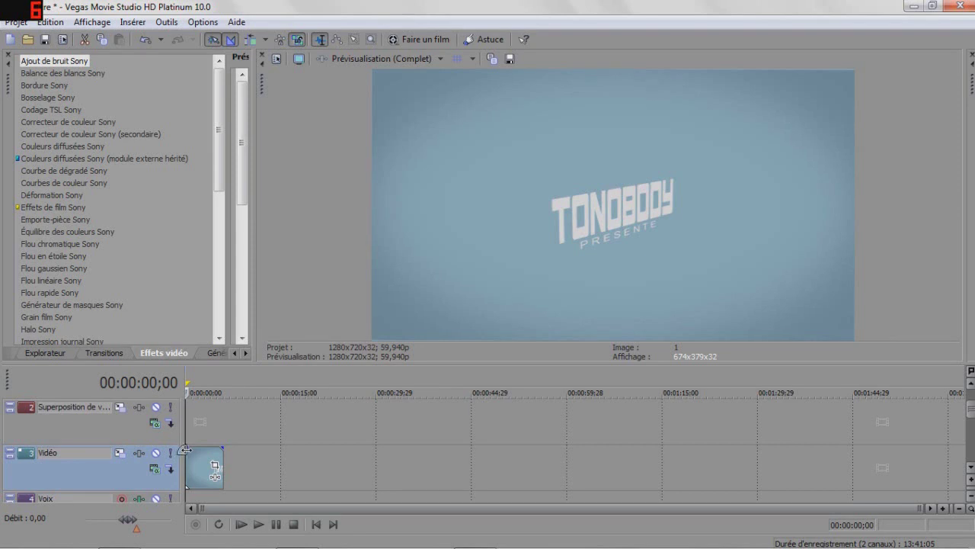
- In Vegas Movie Studio, add a short fade-in to the start of the intro clip on the Vidéo track and preview it
left_click_drag(189, 452, 191, 454)
left_click(259, 524)
left_click(275, 526)
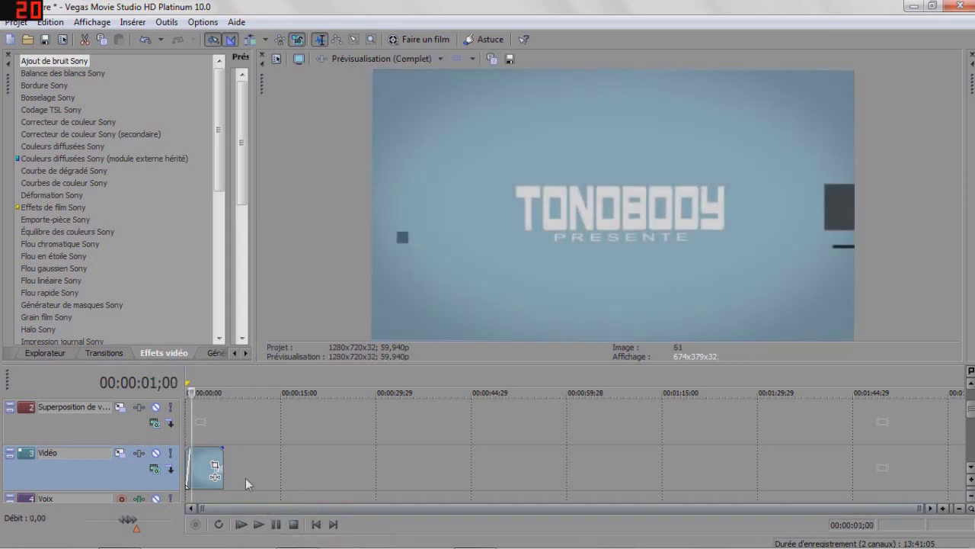
- Preview the intro from the start and stop on the "HAVE FUN" title at 00:00:04;13
left_click(316, 525)
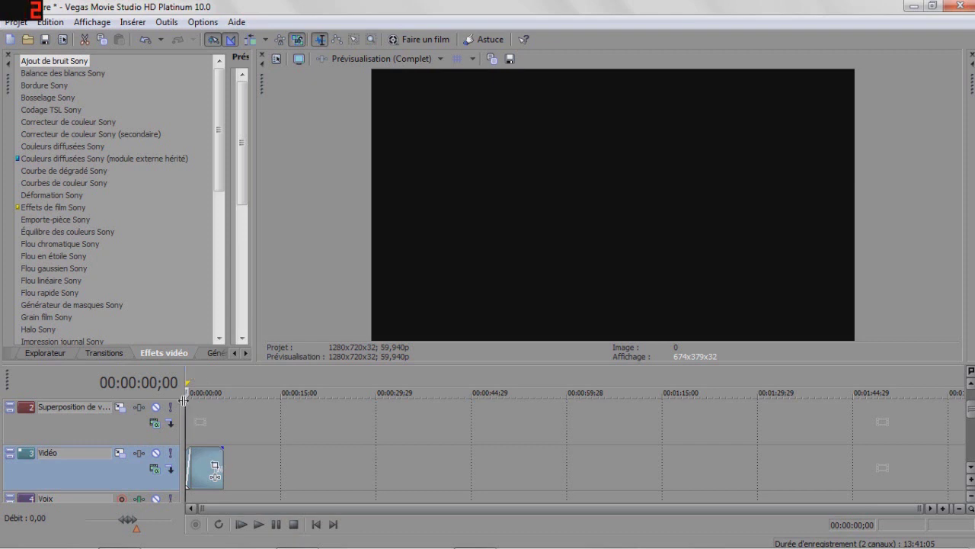
key("space")
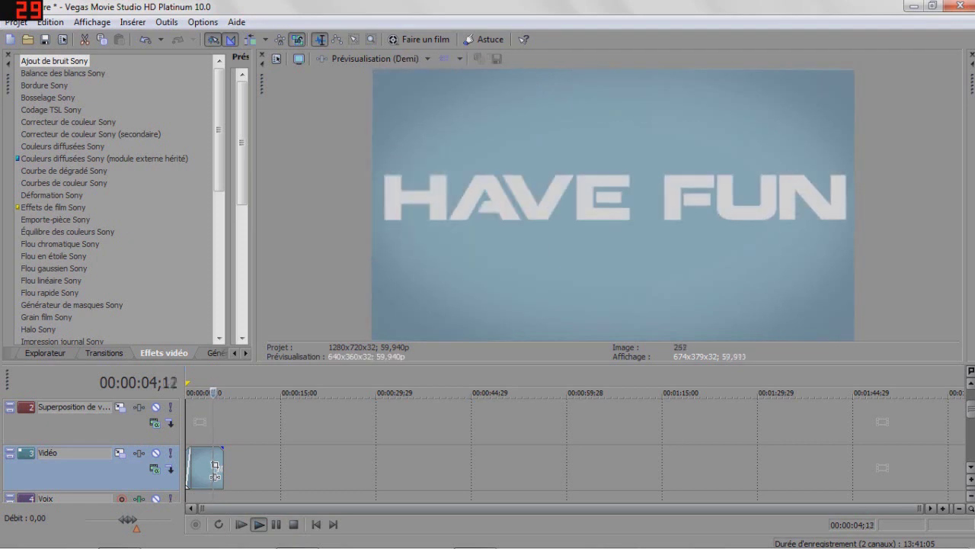
key("Return")
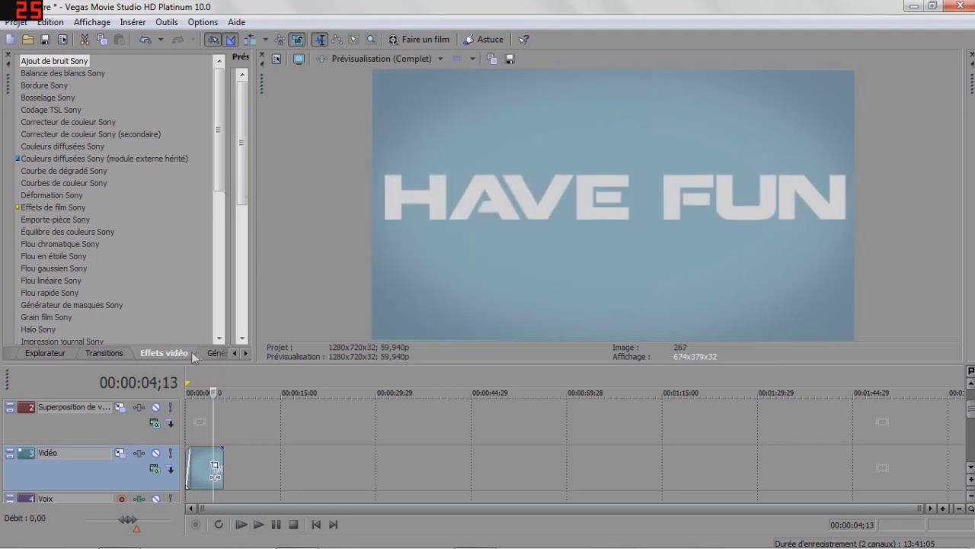
- Apply the Flou gaussien Sony effect to the intro clip and set its horizontal and vertical ranges to 0,000
scroll(203, 195, "down", 8)
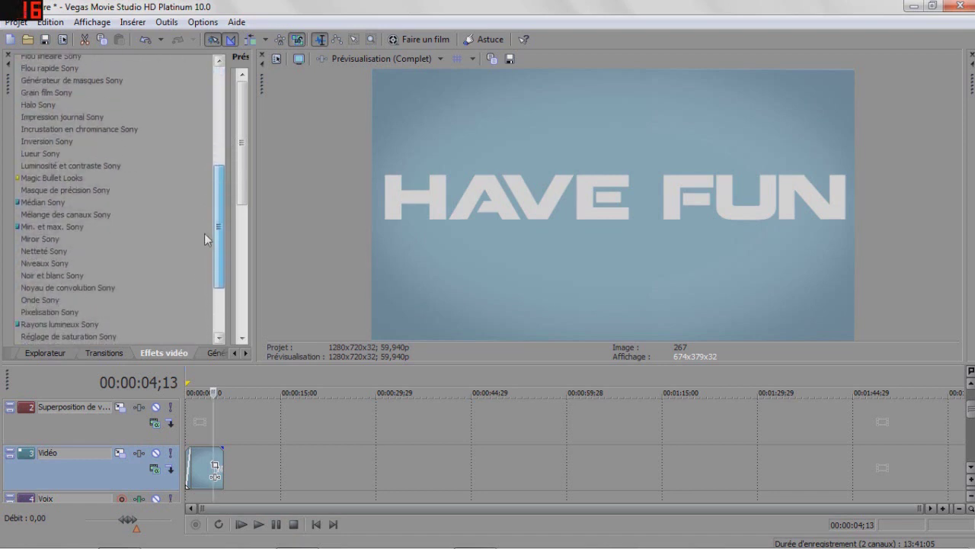
scroll(193, 262, "up", 5)
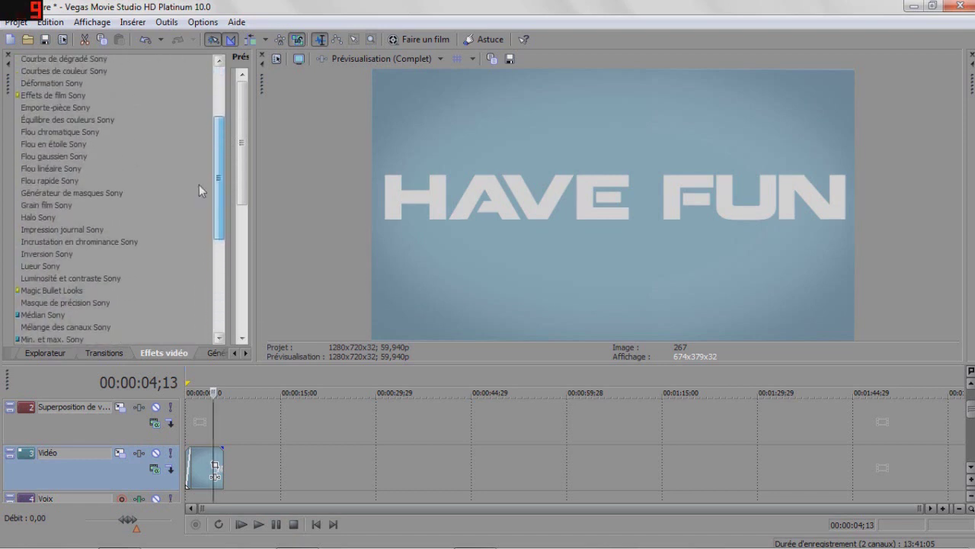
left_click_drag(45, 156, 204, 467)
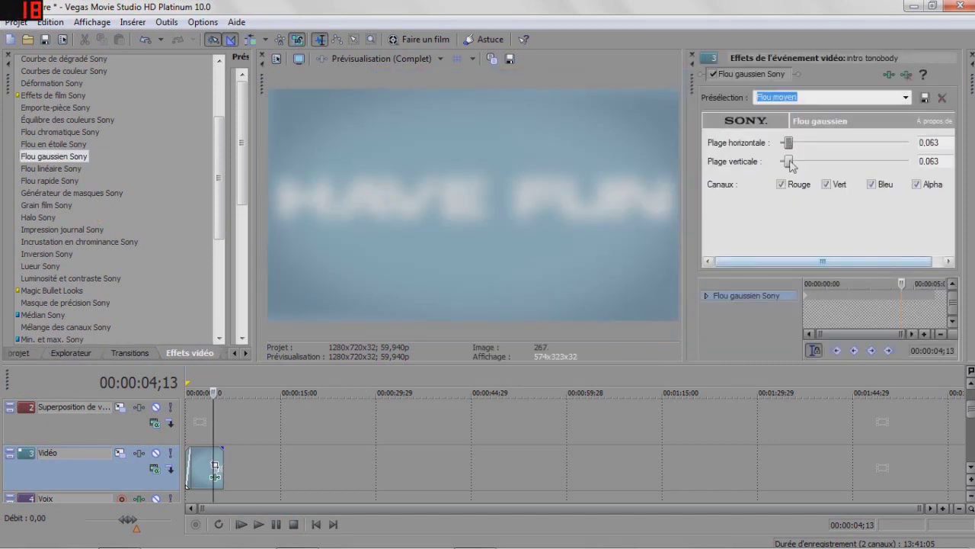
left_click_drag(789, 162, 757, 141)
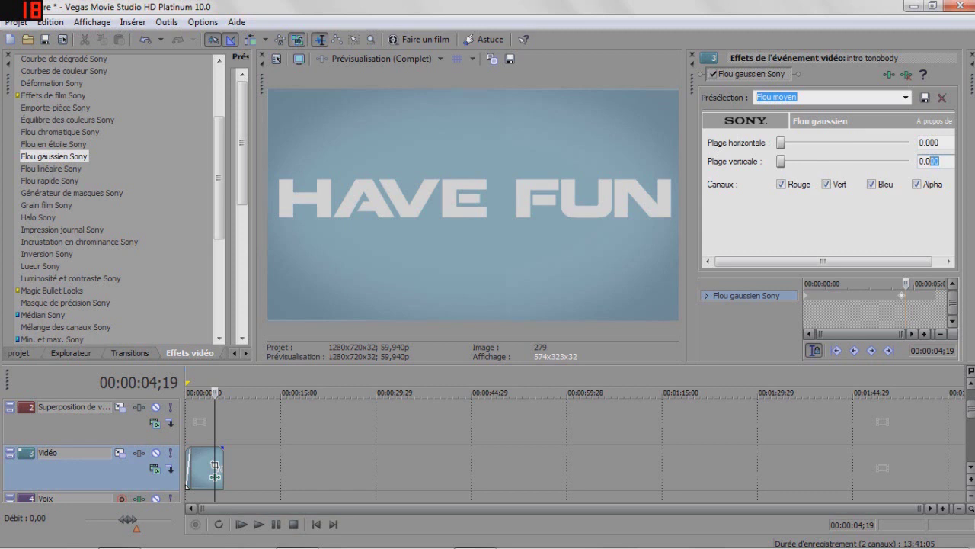
- Set the Gaussian blur's vertical and horizontal ranges to 0,060 at 00:00:04;19
left_click(949, 143)
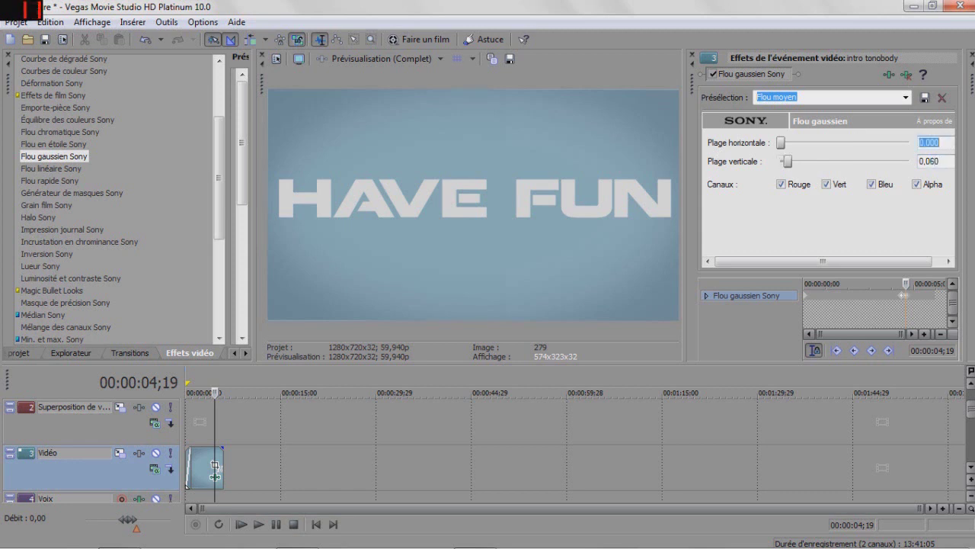
left_click_drag(936, 142, 923, 142)
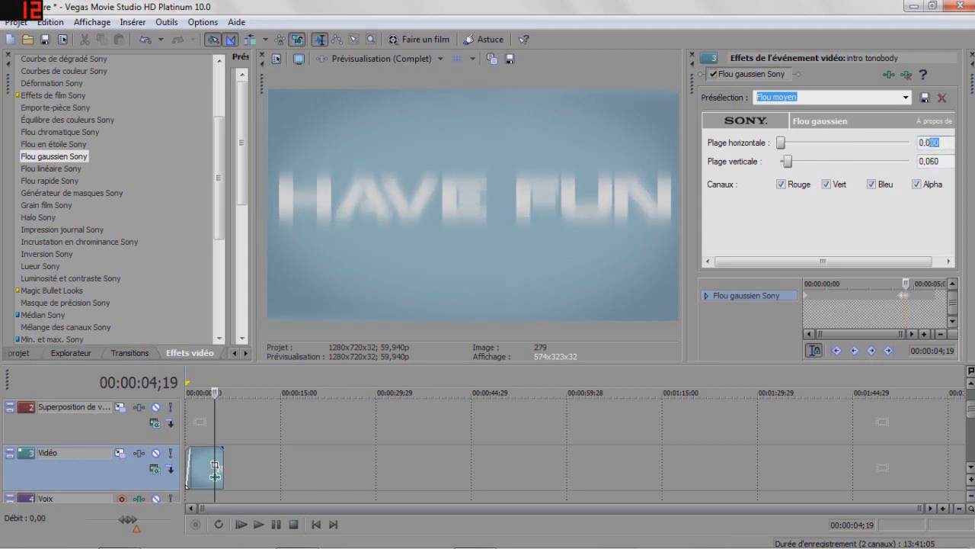
type("60")
key("Return")
- Preview the intro from the start through the blur on the "HAVE FUN" title
key("space")
key("space")
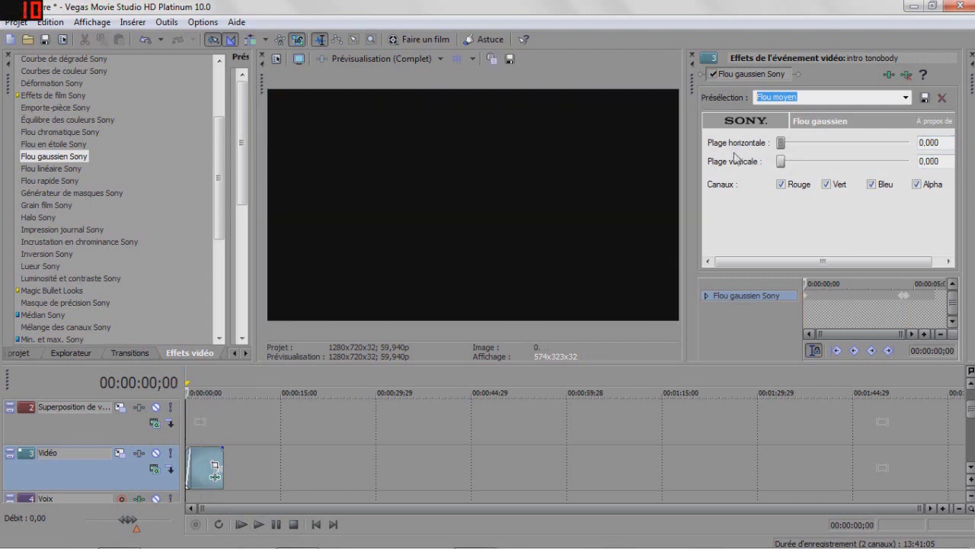
key("space")
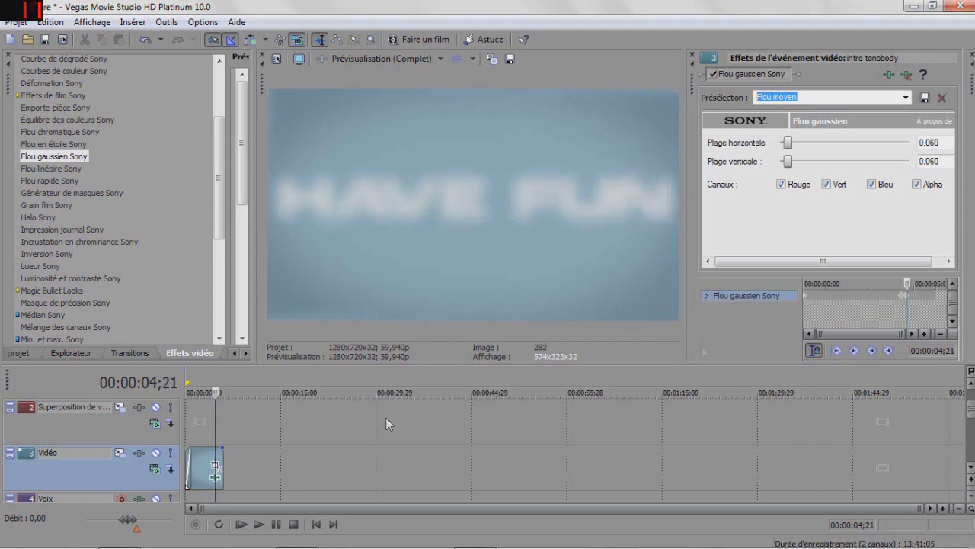
- Split the intro clip at the second blur keyframe, 00:00:04;19
left_click(854, 351)
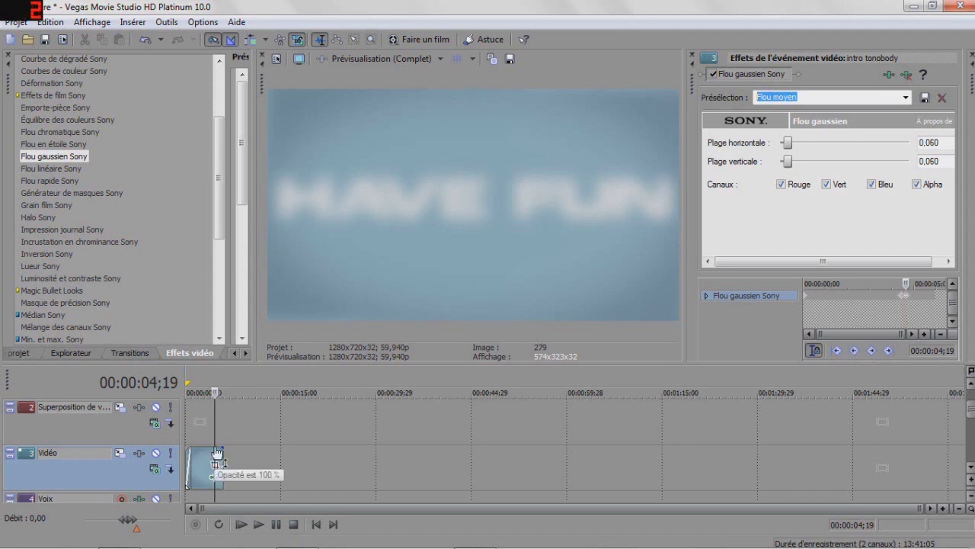
right_click(214, 450)
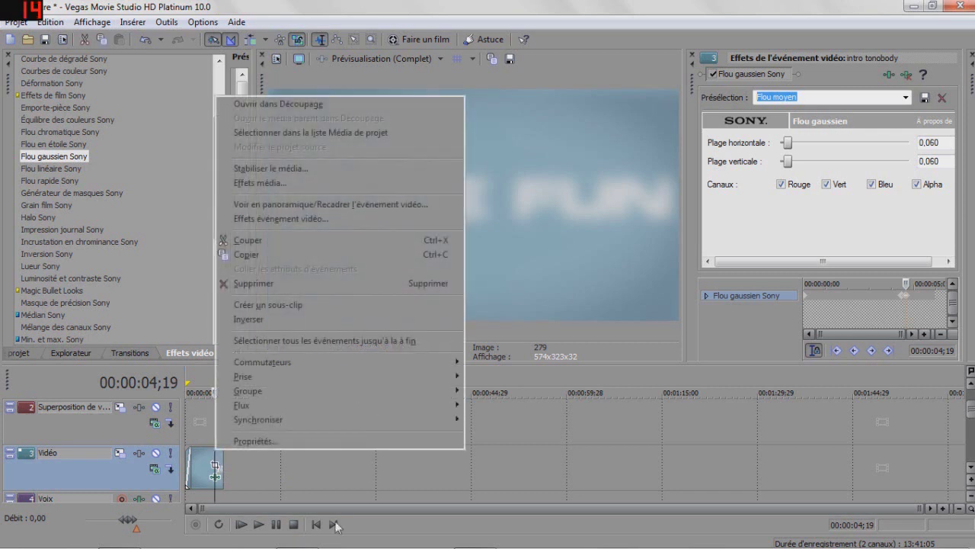
key("Escape")
scroll(385, 465, "up", 10)
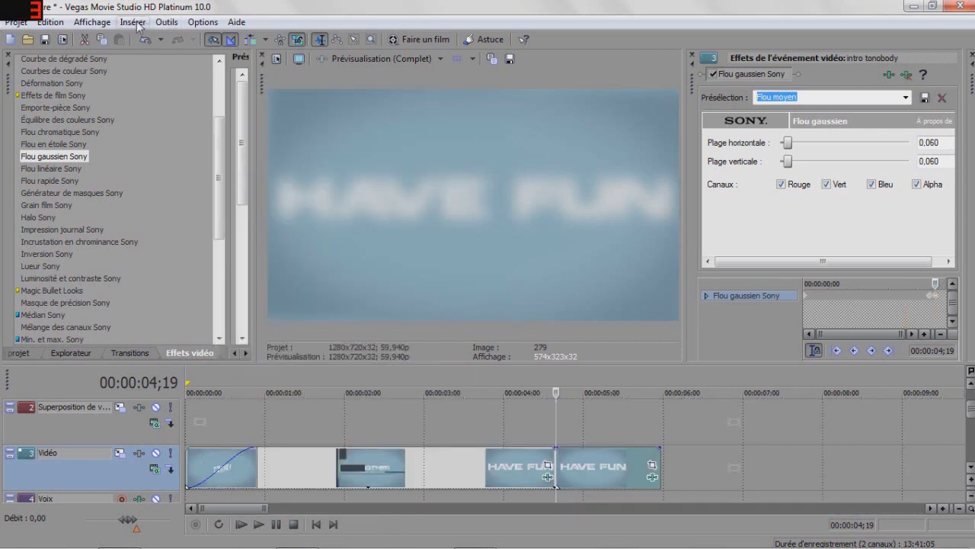
- Add a default Texte Sony text event to the Superposition de vidéo track, starting at the split at 00:00:04;19
left_click(244, 352)
left_click(197, 354)
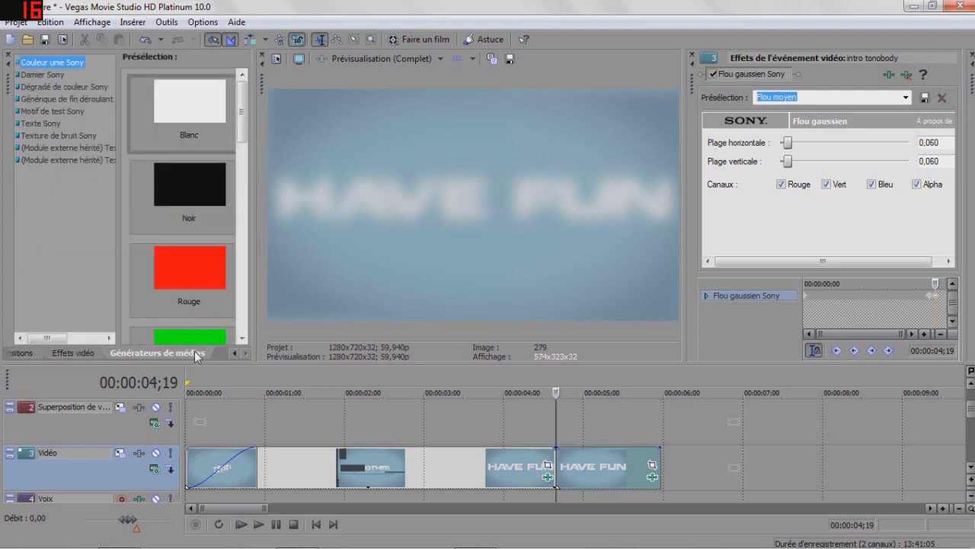
left_click(40, 122)
left_click(182, 97)
left_click_drag(179, 91, 563, 435)
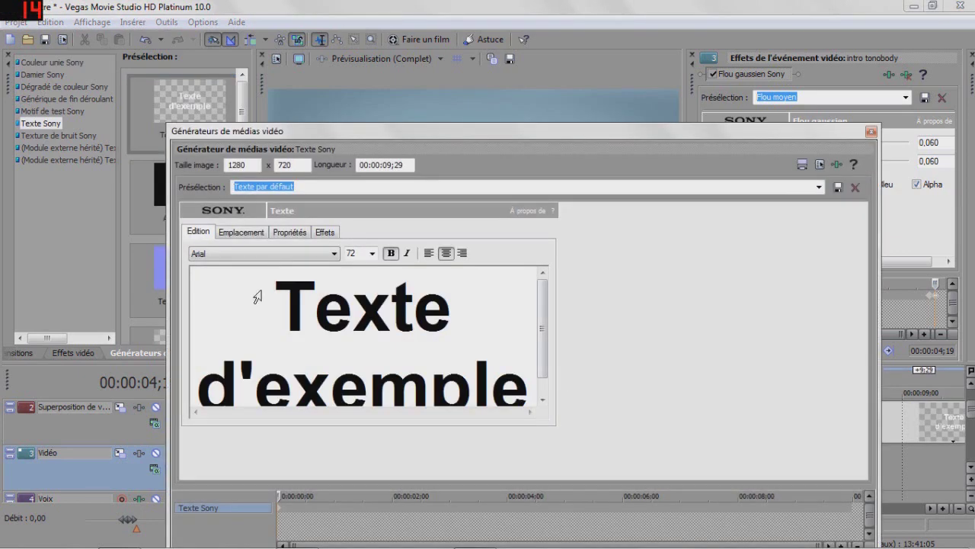
left_click_drag(276, 309, 549, 375)
key("Delete")
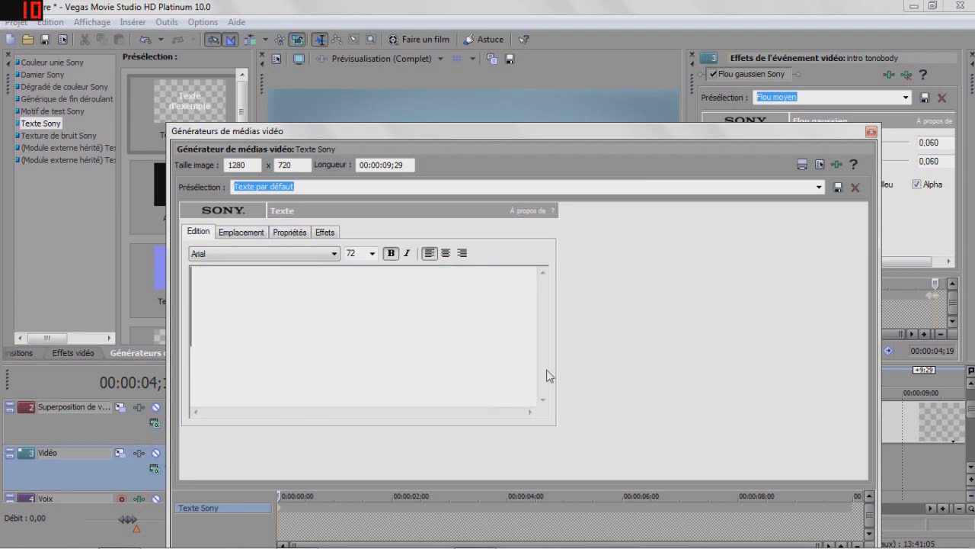
type("ww")
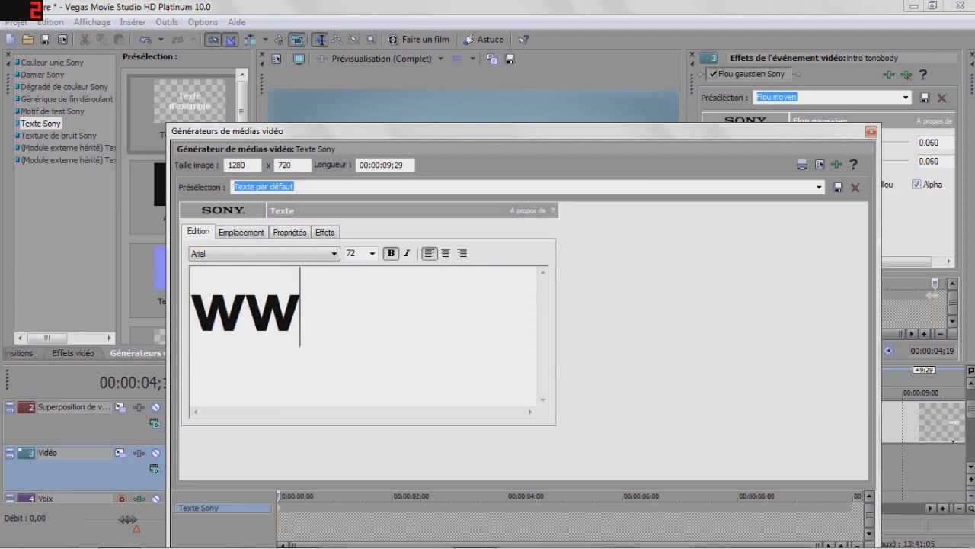
type("w")
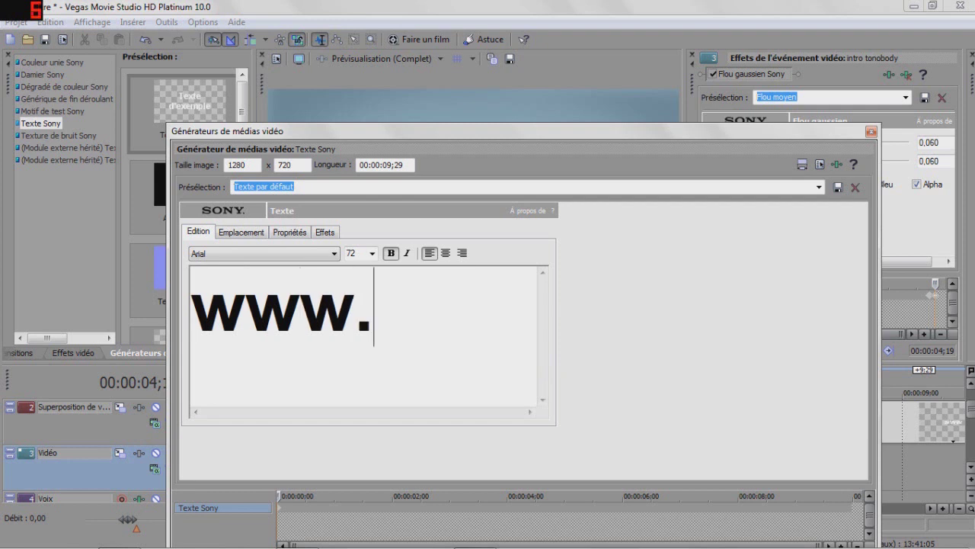
type(".youtube")
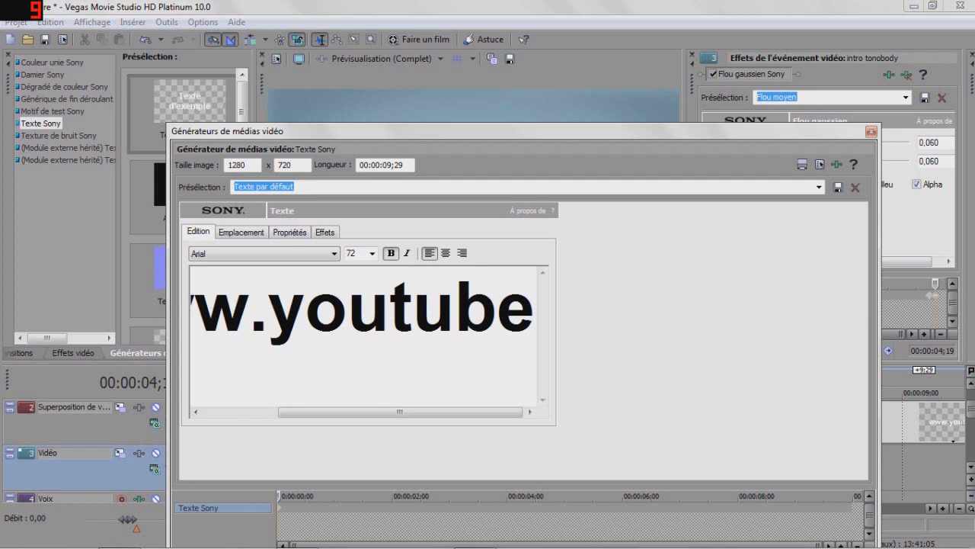
type(".com")
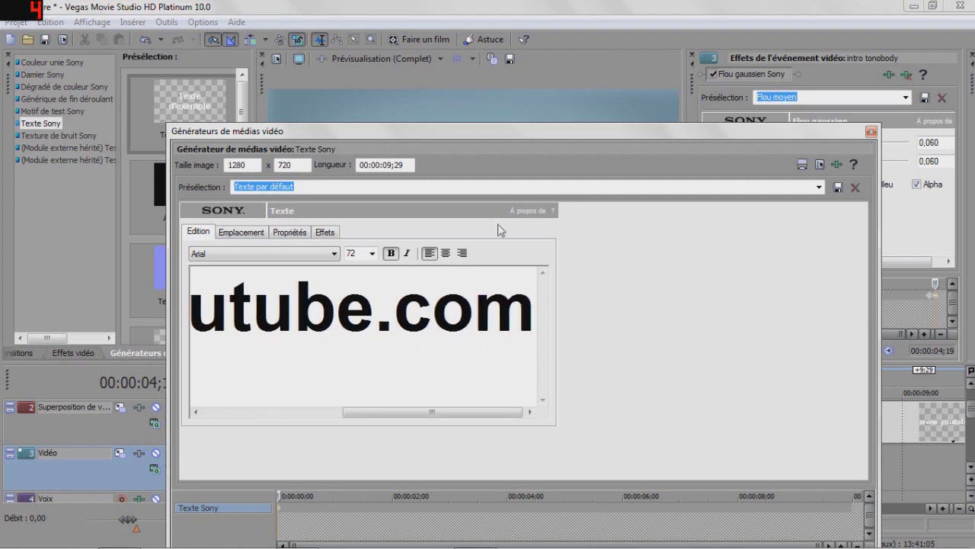
- Set the font size of the website text to 24 and close the media generator window
left_click(372, 253)
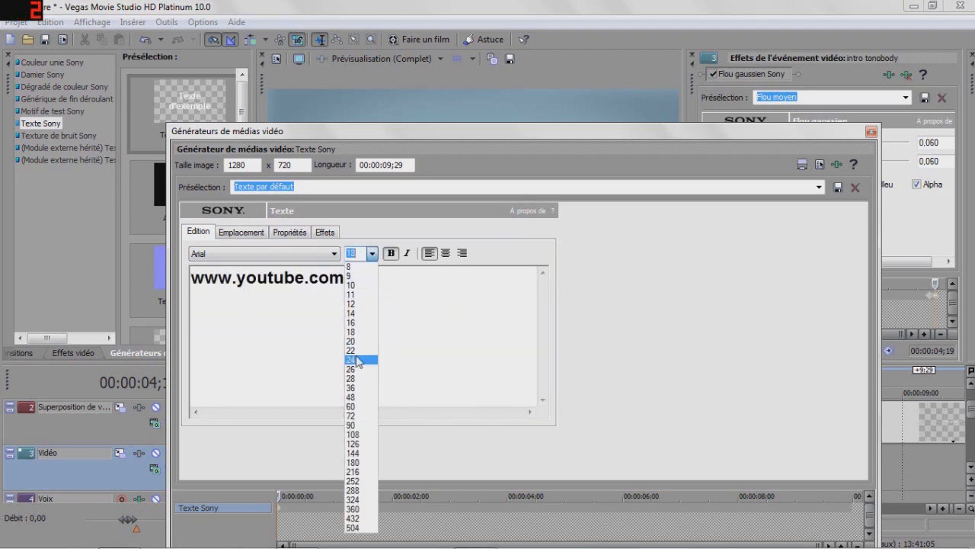
left_click(358, 360)
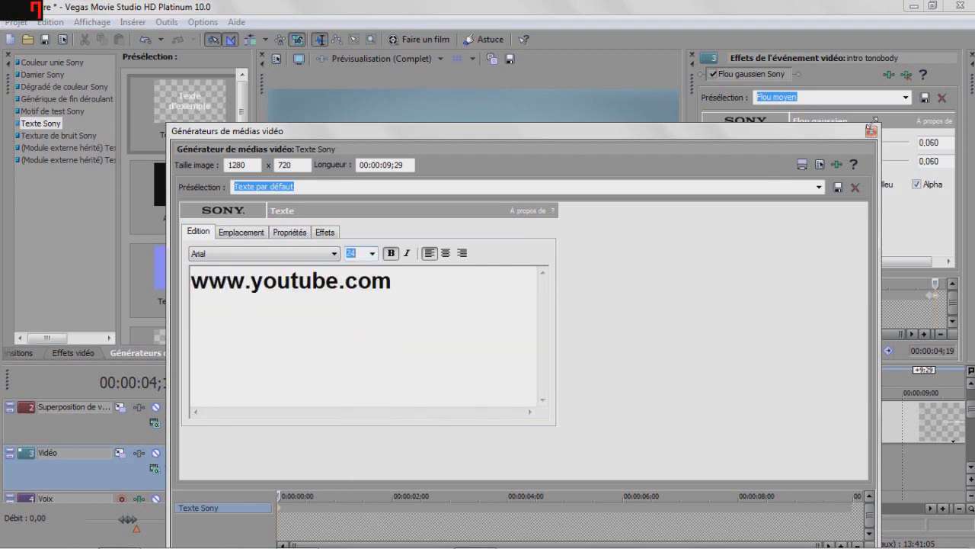
left_click(871, 132)
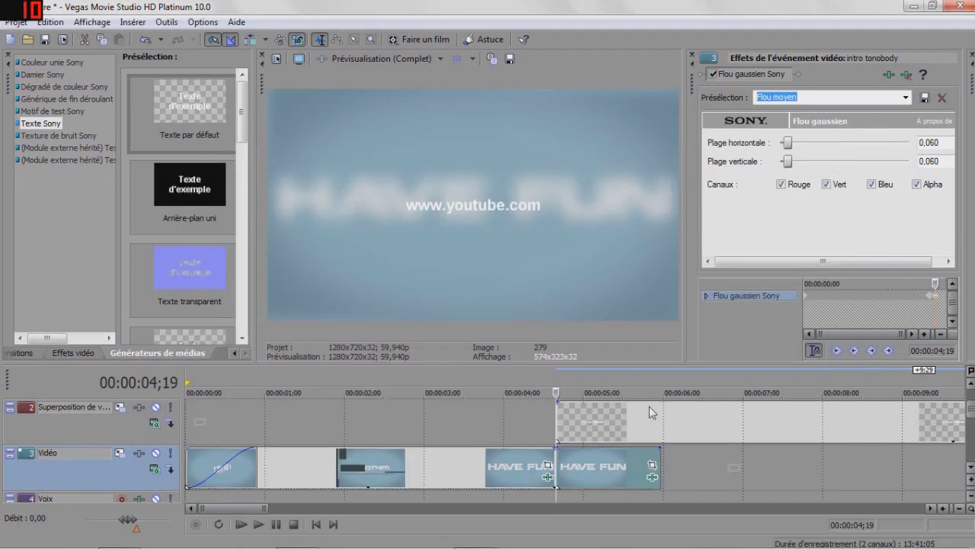
- Shorten the text event on the Superposition de vidéo track so it ends together with the intro clip below
left_click_drag(249, 508, 285, 508)
left_click_drag(869, 423, 268, 433)
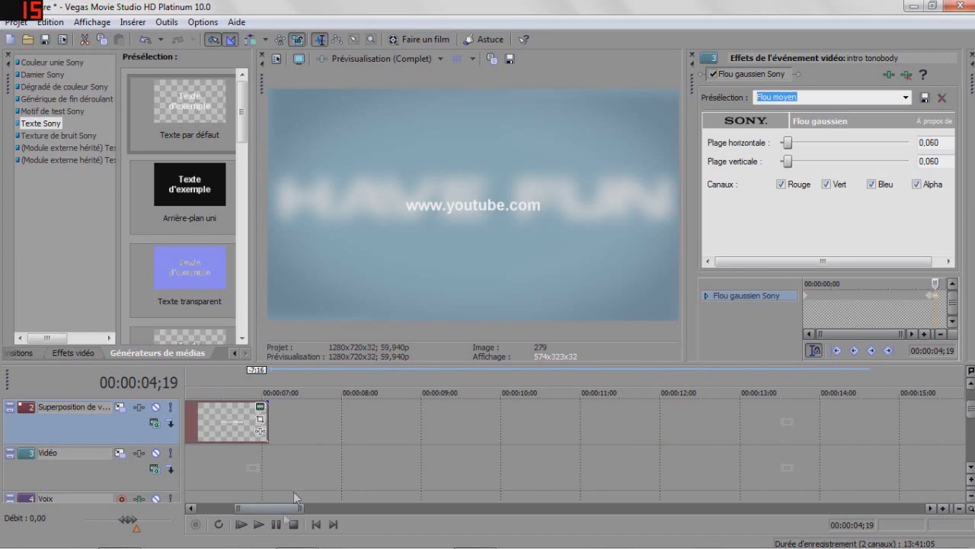
left_click_drag(294, 508, 274, 508)
left_click_drag(519, 412, 439, 419)
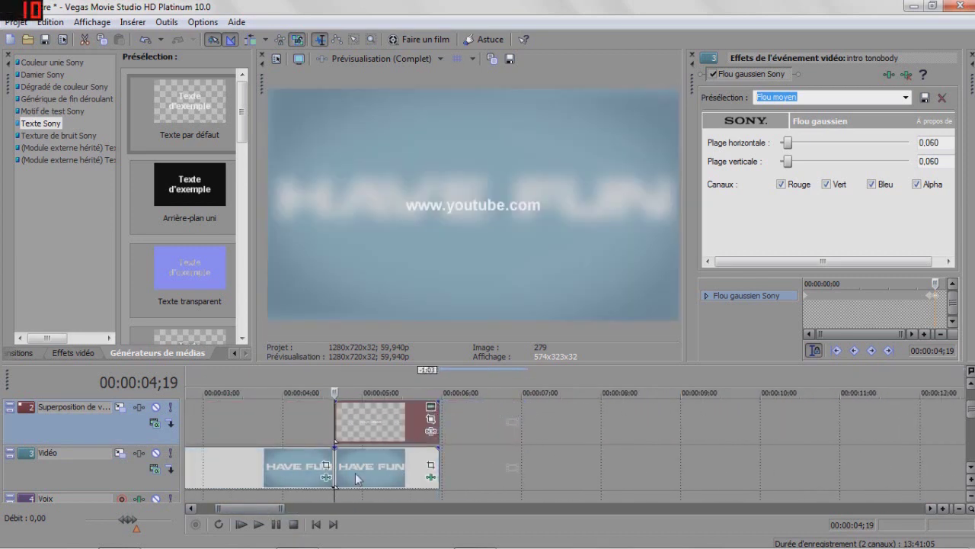
left_click_drag(251, 509, 234, 509)
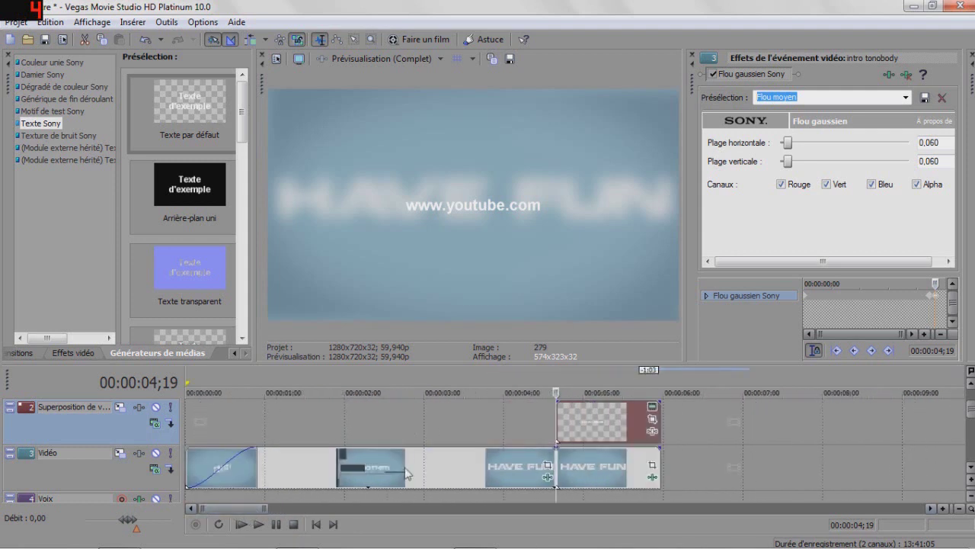
- Play the blurred "HAVE FUN" section through the start of the website text
key("j")
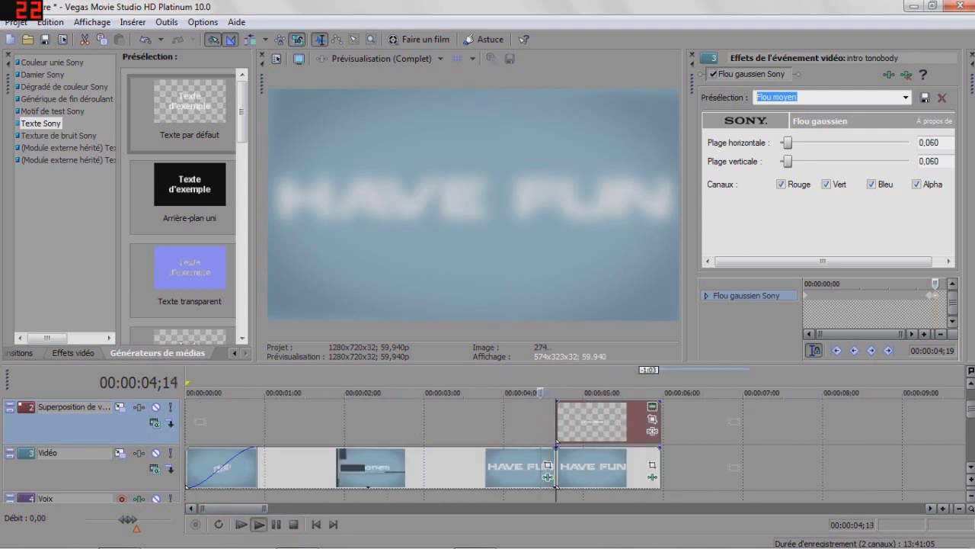
left_click(259, 524)
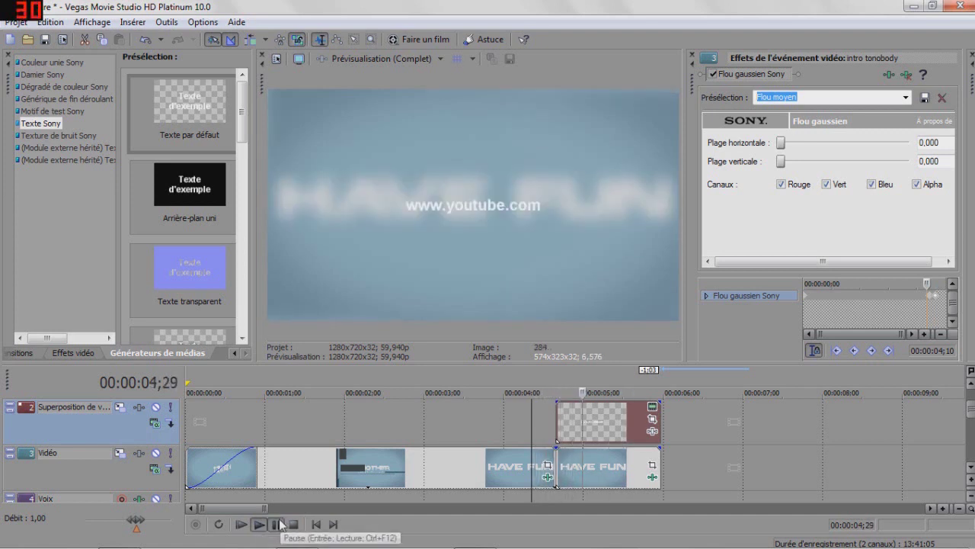
left_click(590, 407)
- Step frame by frame back and forth across the split between 00:00:04;14 and 00:00:04;22 to examine the blur and text timing
left_click(543, 457)
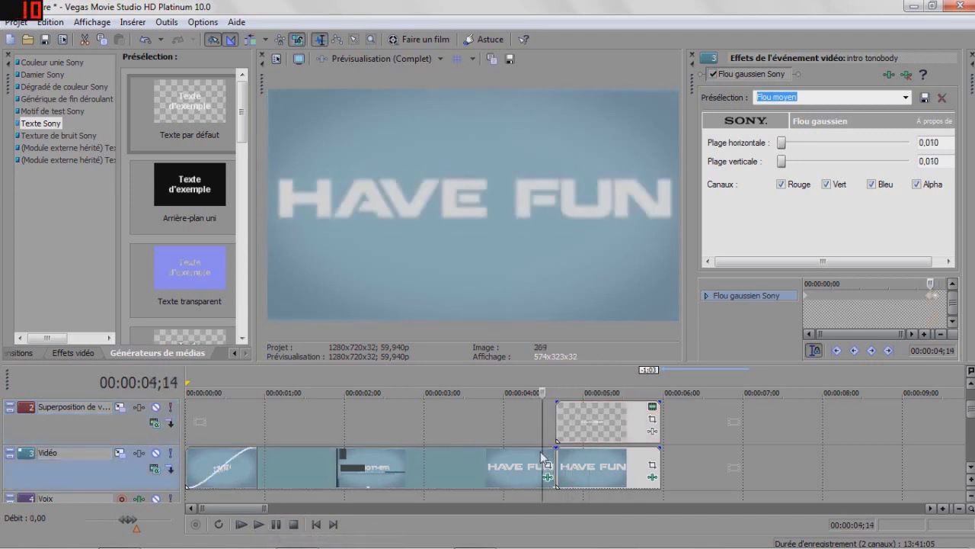
key("Right")
key("Right")
key("Right")
key("Right")
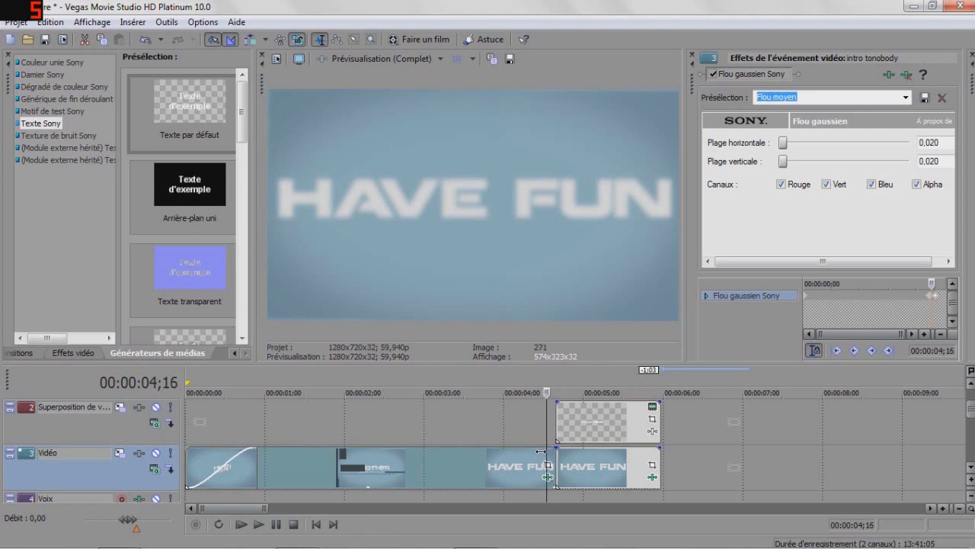
key("Right")
key("Right")
key("Right")
key("Right")
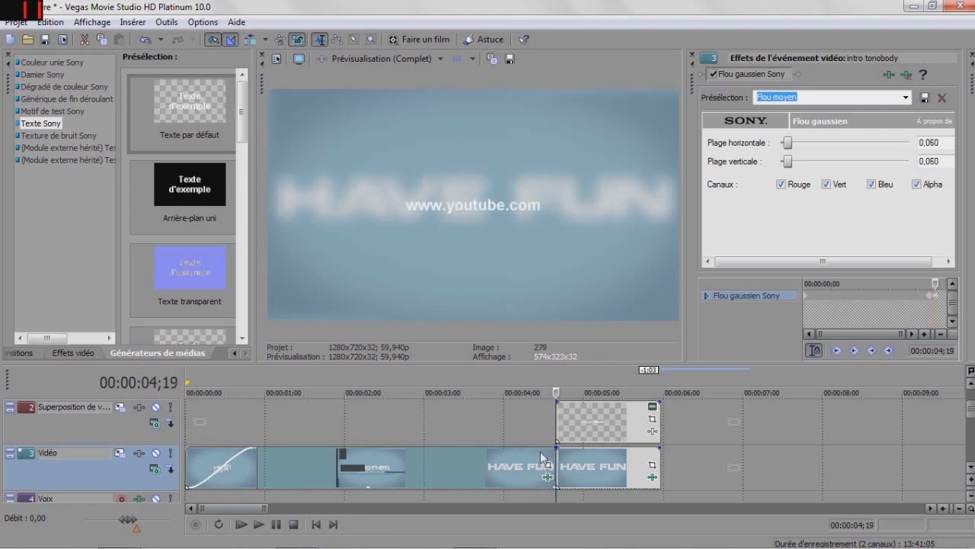
key("Right")
key("Right")
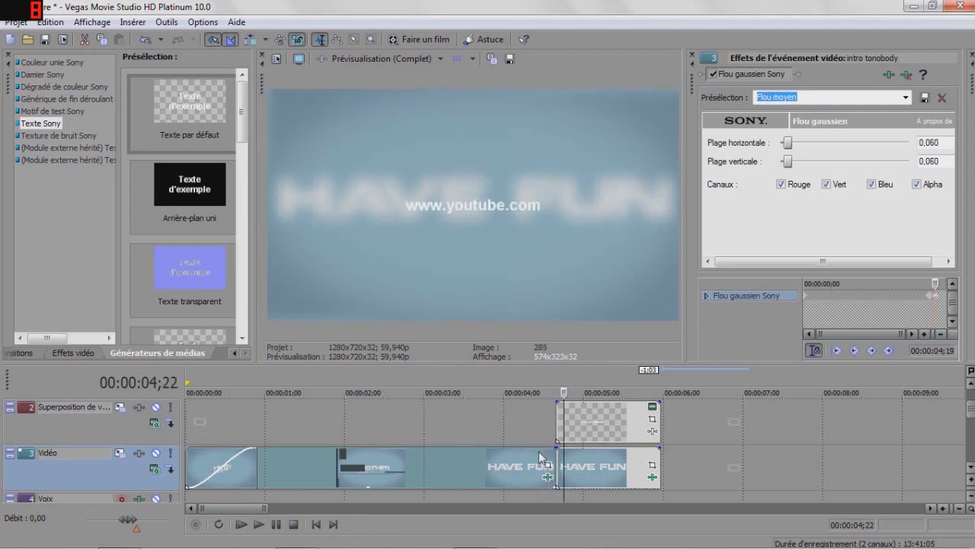
key("Left")
key("Left")
key("Left")
key("Left")
key("Left")
key("Left")
key("Right")
key("Right")
key("Right")
key("Right")
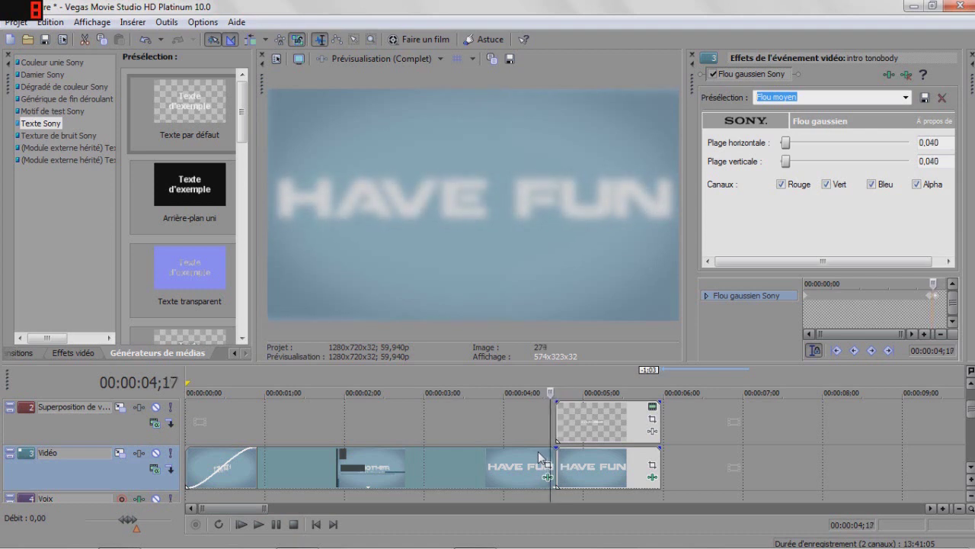
- Preview the ending with the website text over the blurred title and return the playhead to the start
left_click(260, 525)
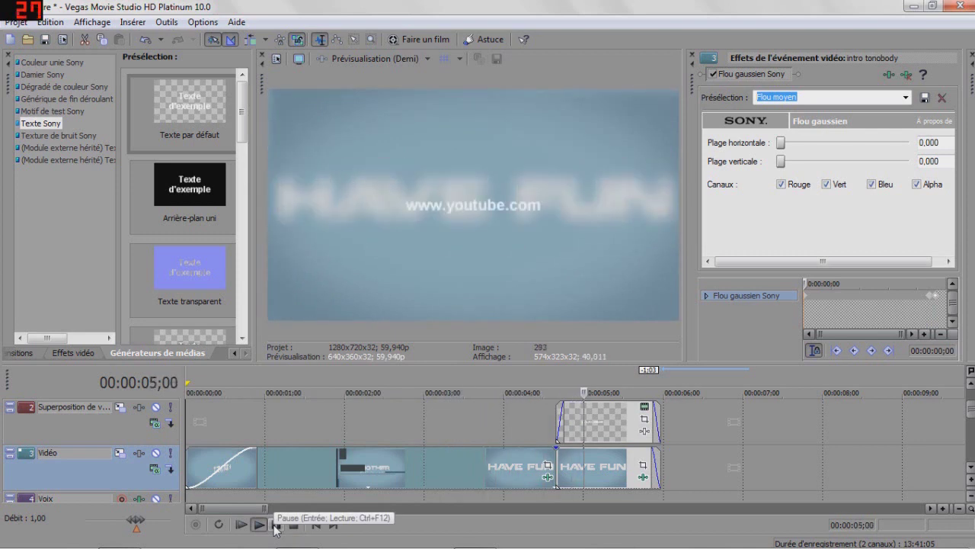
left_click(276, 525)
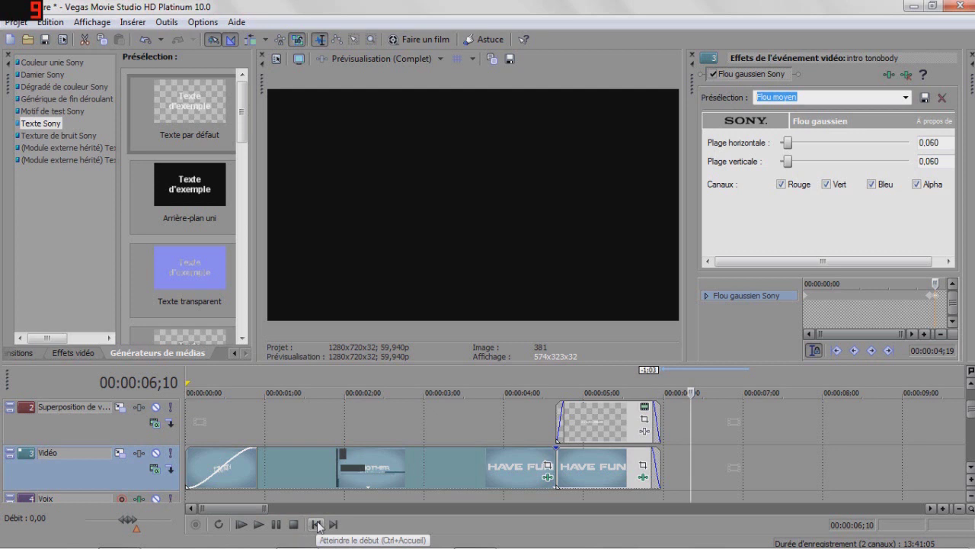
left_click(316, 524)
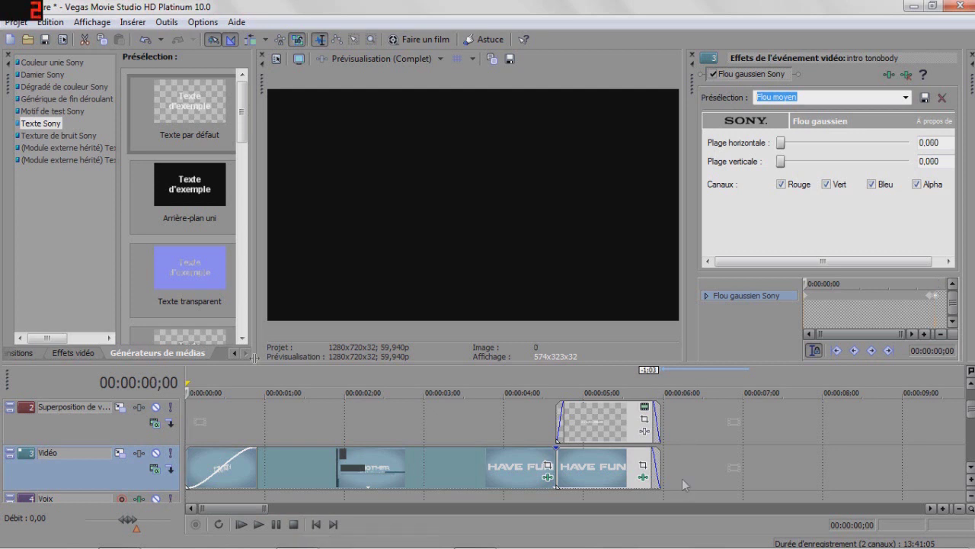